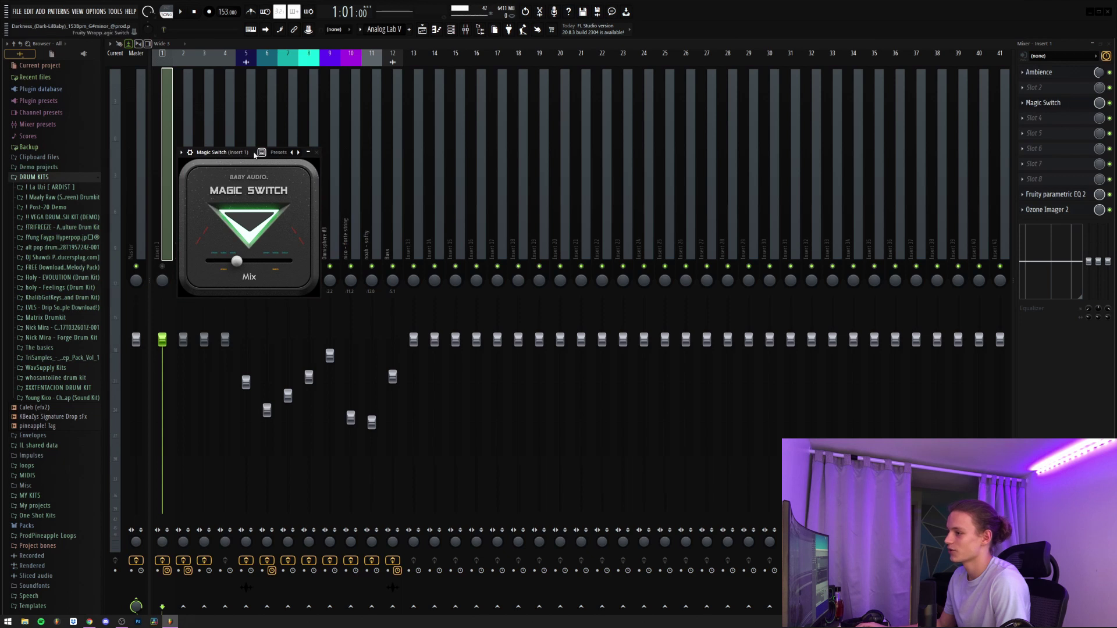
Review the Magic Switch, Fruity parametric EQ 2 and Ozone Imager 2 effects on mixer Insert 1
left_click_drag(254, 154, 279, 151)
left_click(342, 149)
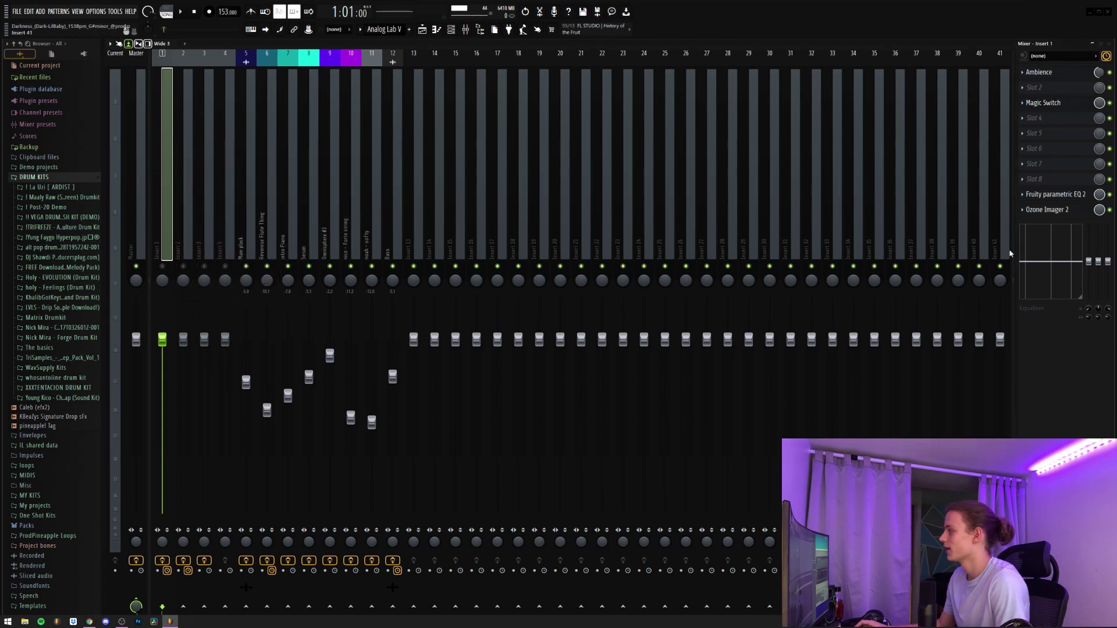
left_click(1062, 198)
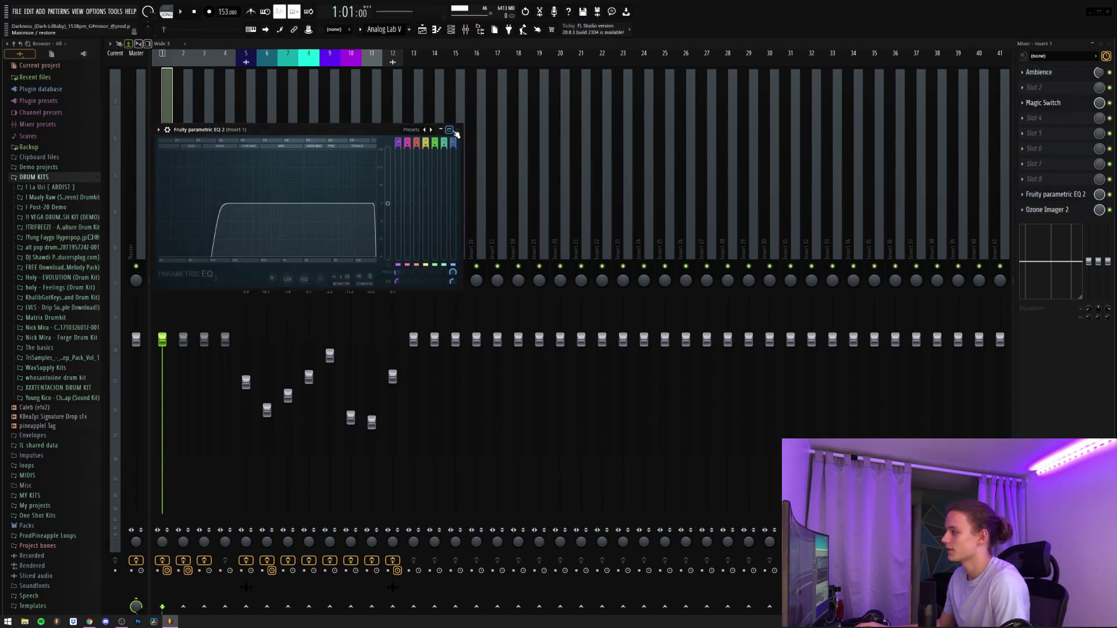
left_click(1079, 212)
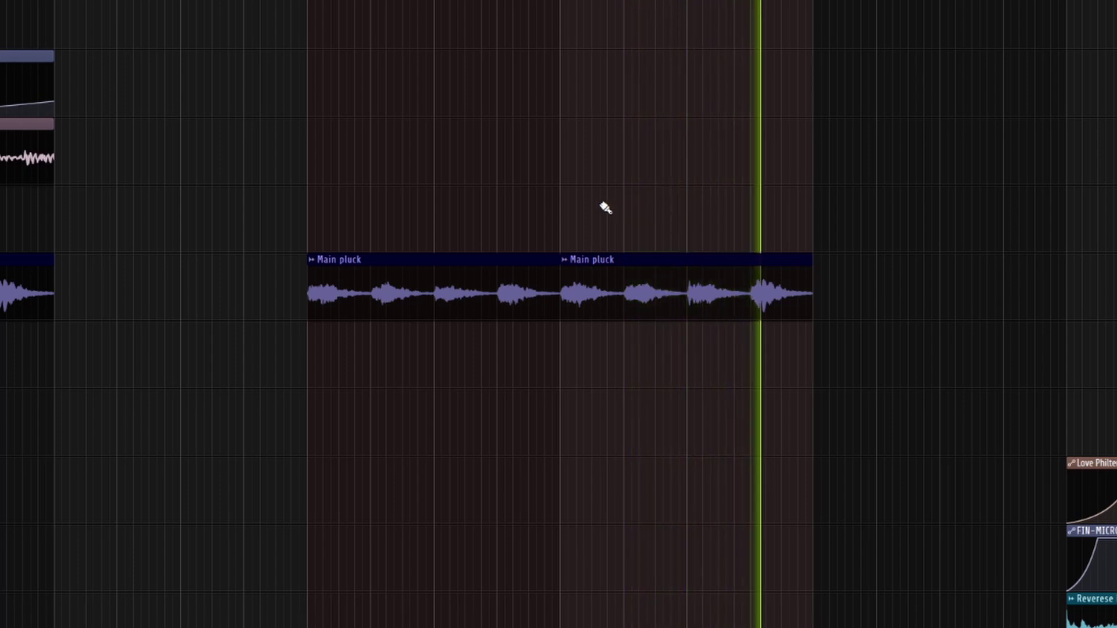
Stop playback and review the Magic Switch, Fruity parametric EQ 2 and Ozone Imager 2 settings on the Main pluck mixer track
key("space")
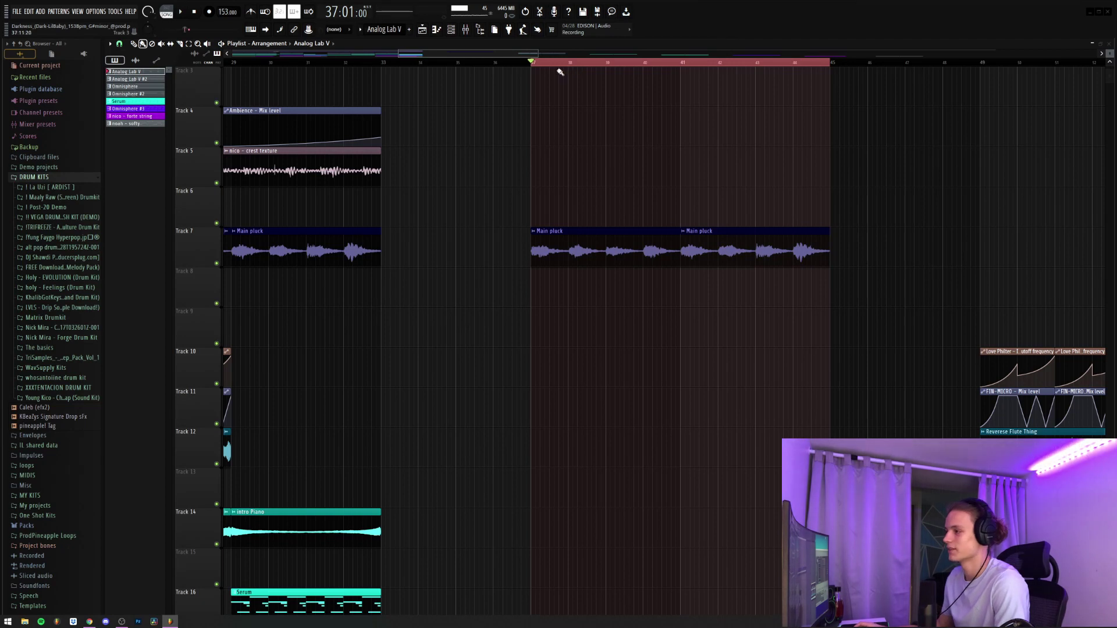
left_click(452, 30)
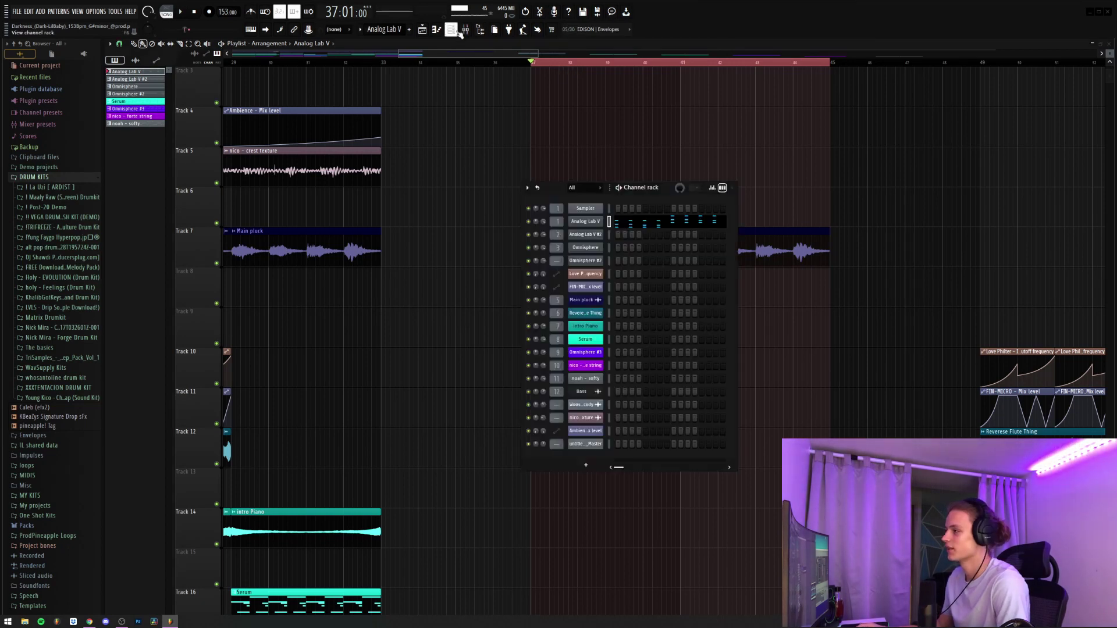
left_click(465, 30)
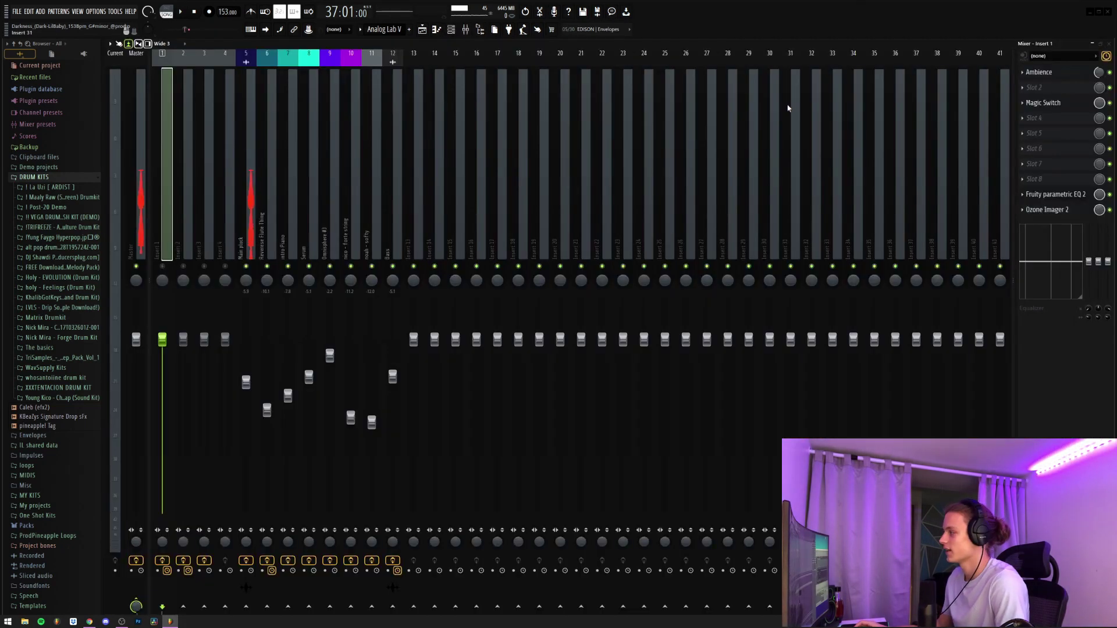
left_click(249, 242)
left_click(1071, 75)
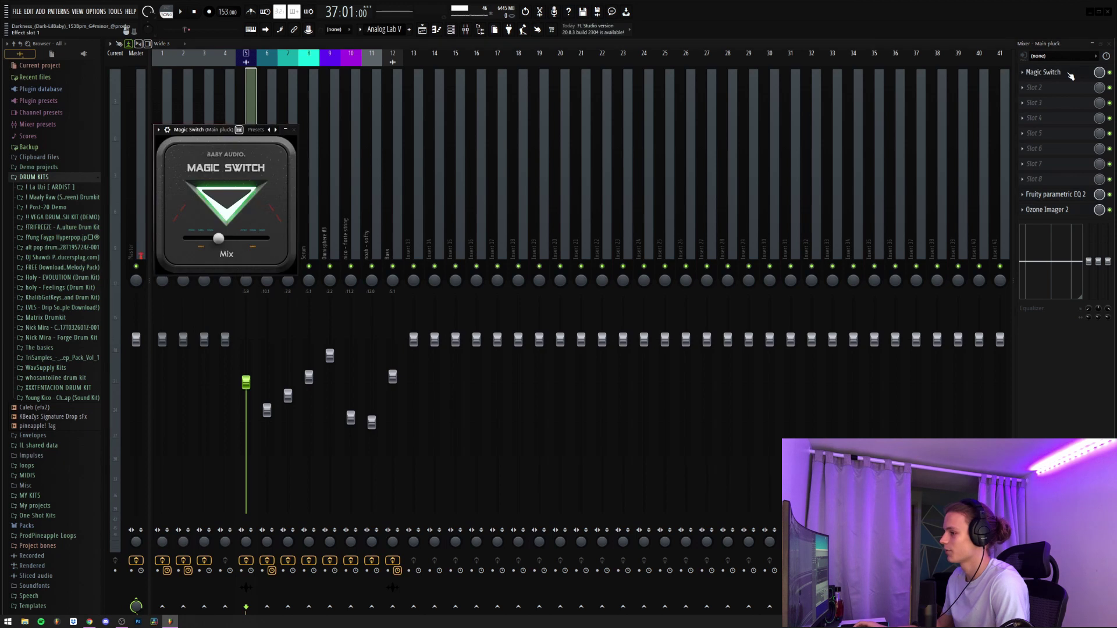
left_click_drag(209, 136, 261, 136)
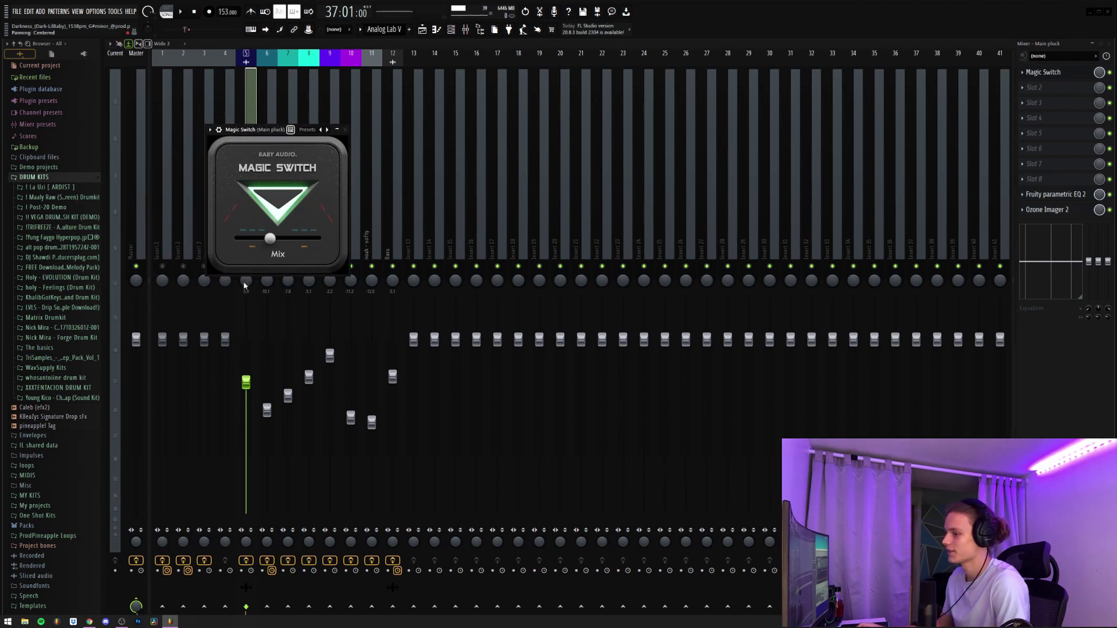
left_click(345, 130)
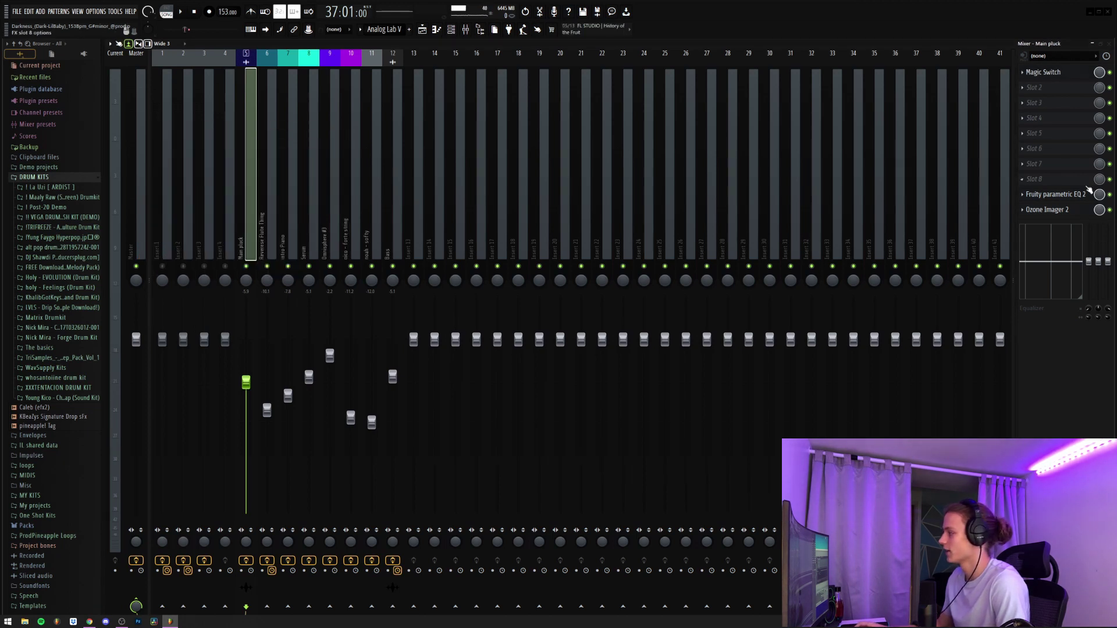
left_click(1063, 199)
left_click(458, 130)
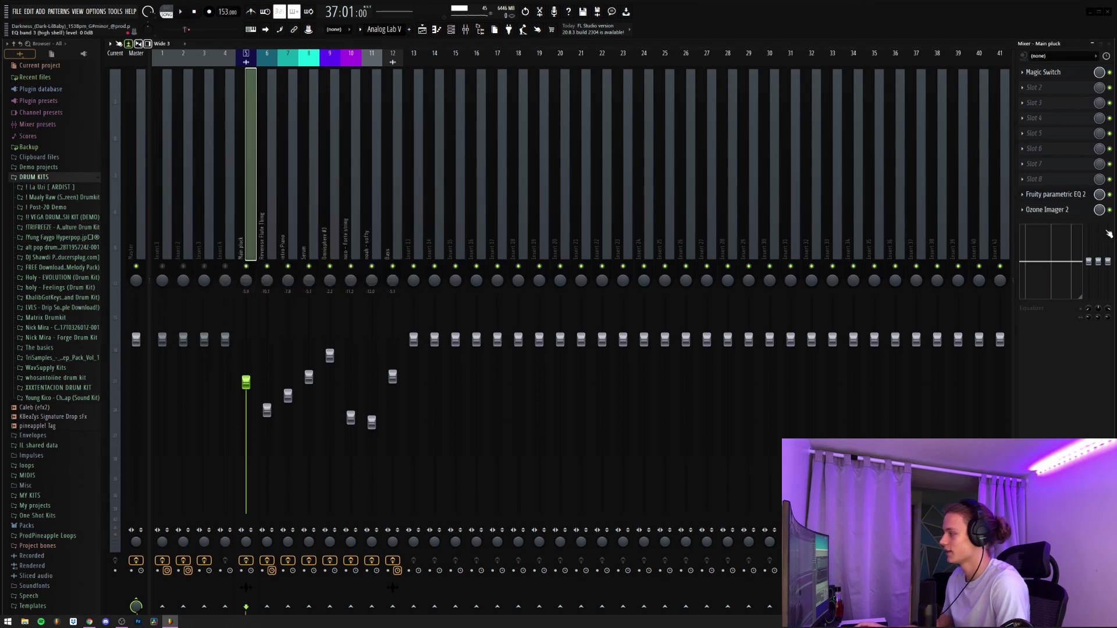
left_click(1054, 211)
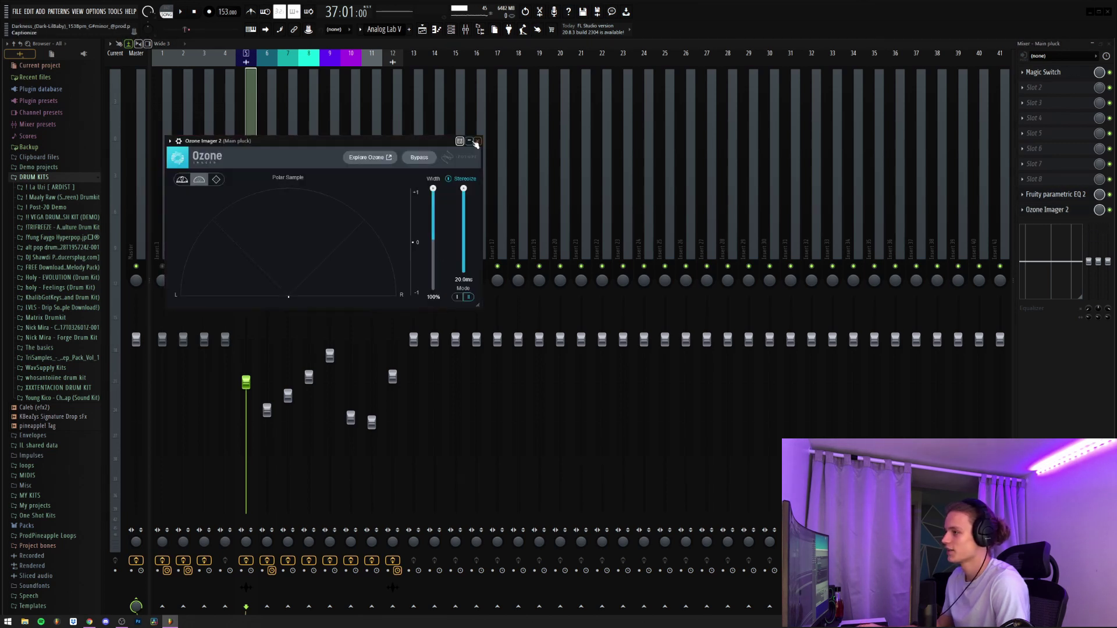
left_click(476, 142)
Examine the Analog Lab V #2 chords in the piano roll, highlighting the middle note of the second chord and both opening chords
left_click(422, 30)
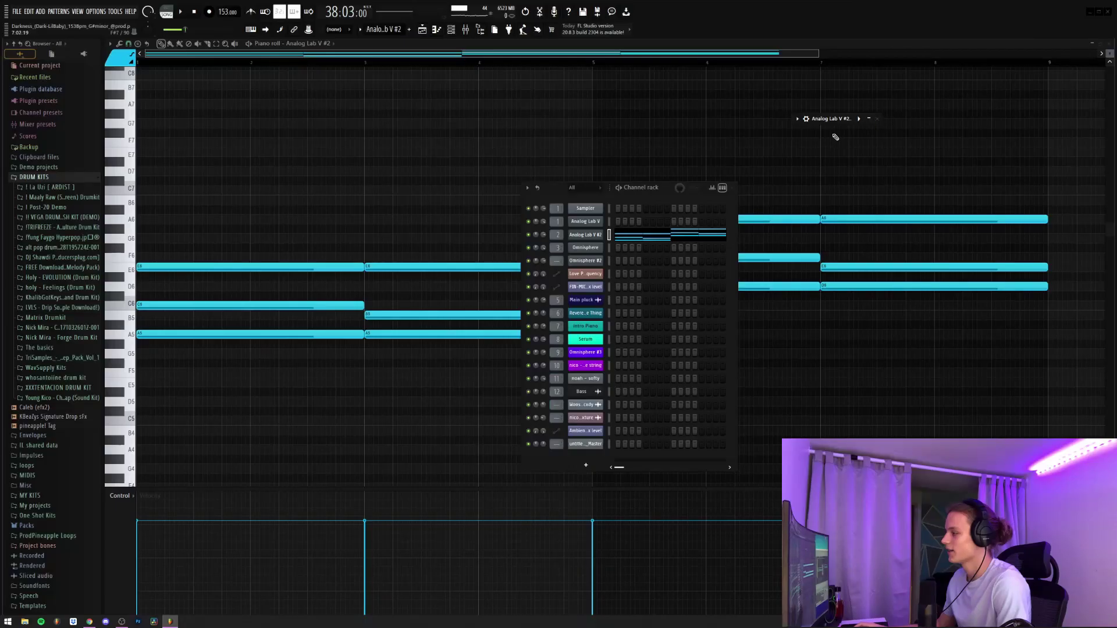
key("F6")
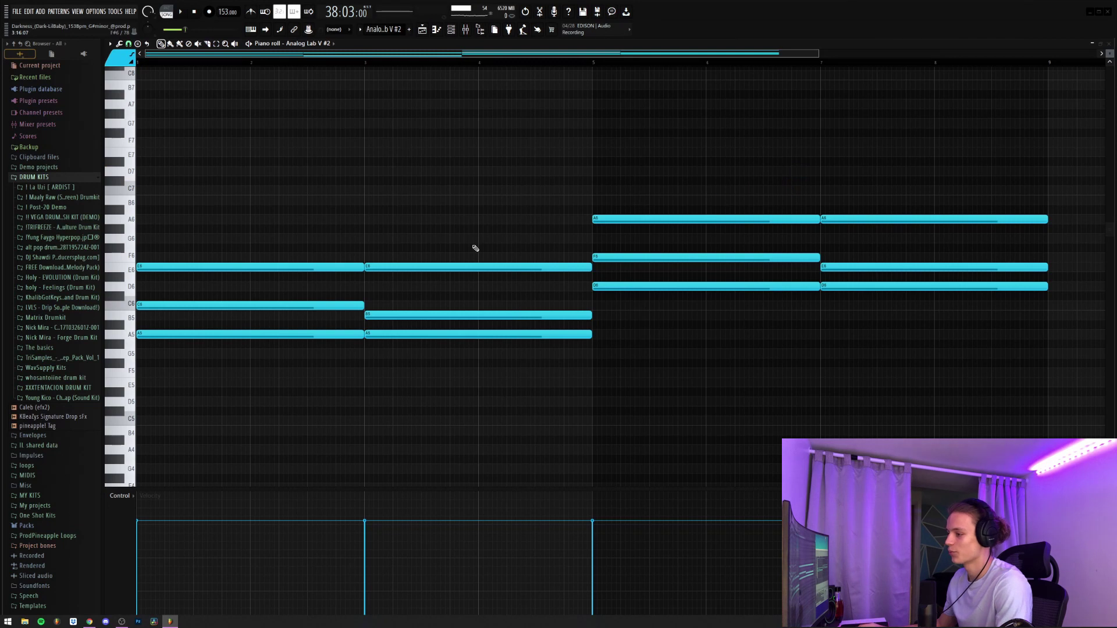
scroll(457, 253, "down", 1)
scroll(402, 276, "up", 1)
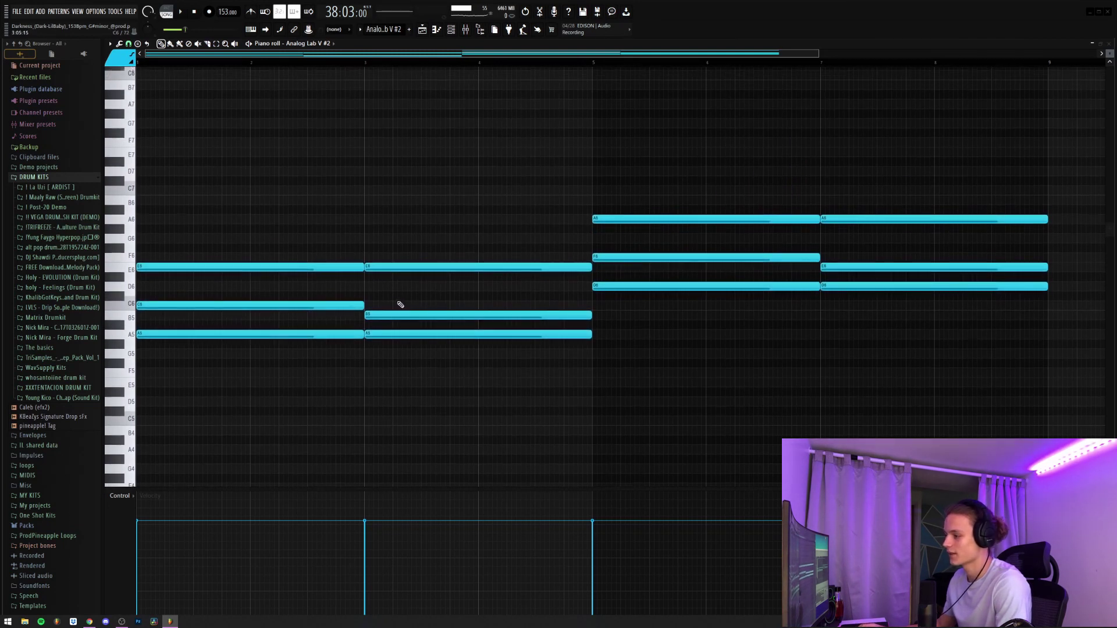
left_click(414, 315)
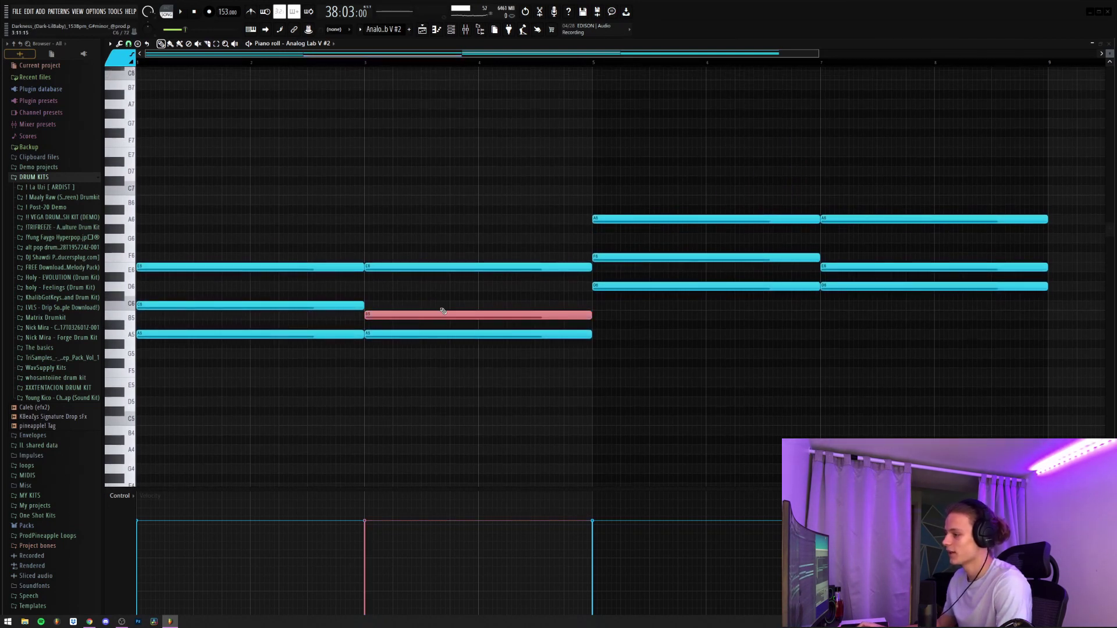
left_click_drag(252, 254, 252, 252)
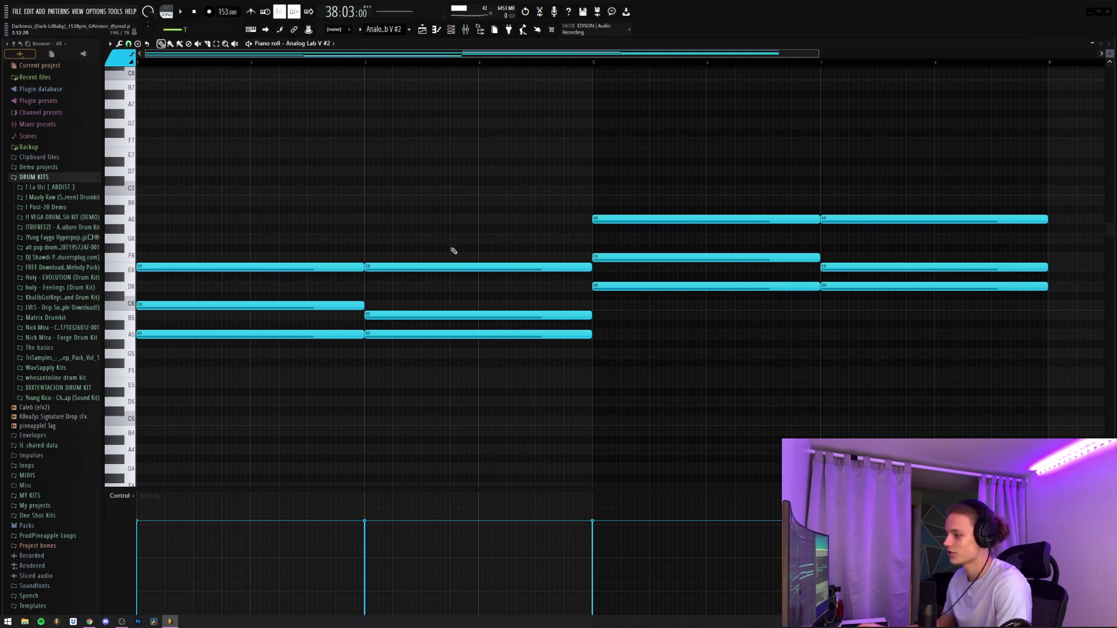
left_click_drag(456, 234, 261, 349)
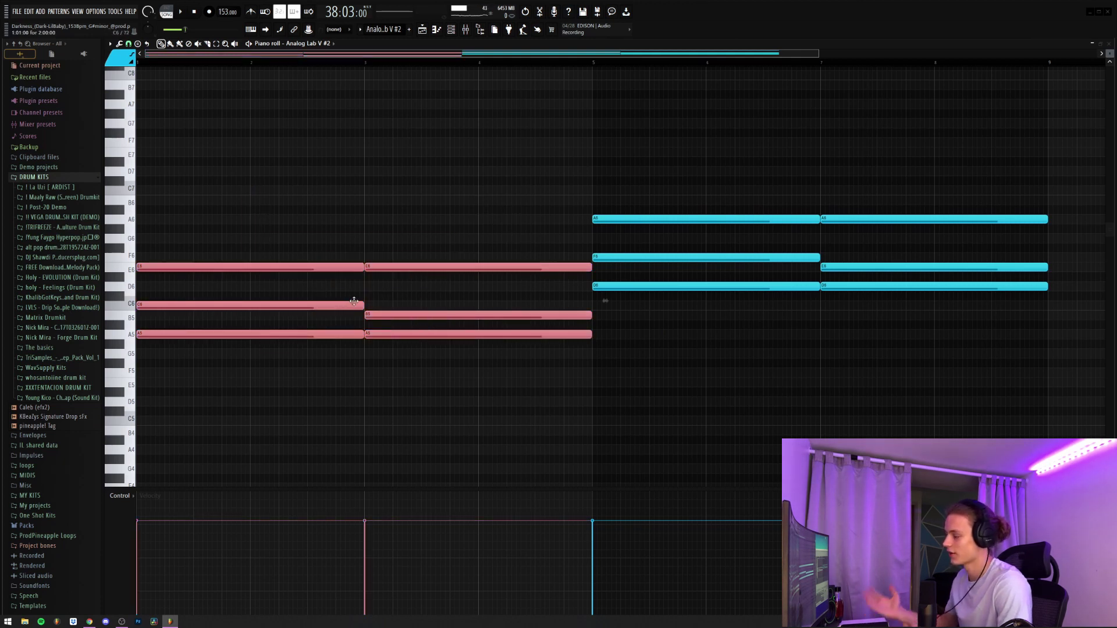
left_click(354, 252)
Review the Tape Cassette 2, Fruity Reeverb 2, Fruity Phaser, Fruity parametric EQ 2 and Ozone Imager 2 settings on mixer Insert 2
left_click(466, 30)
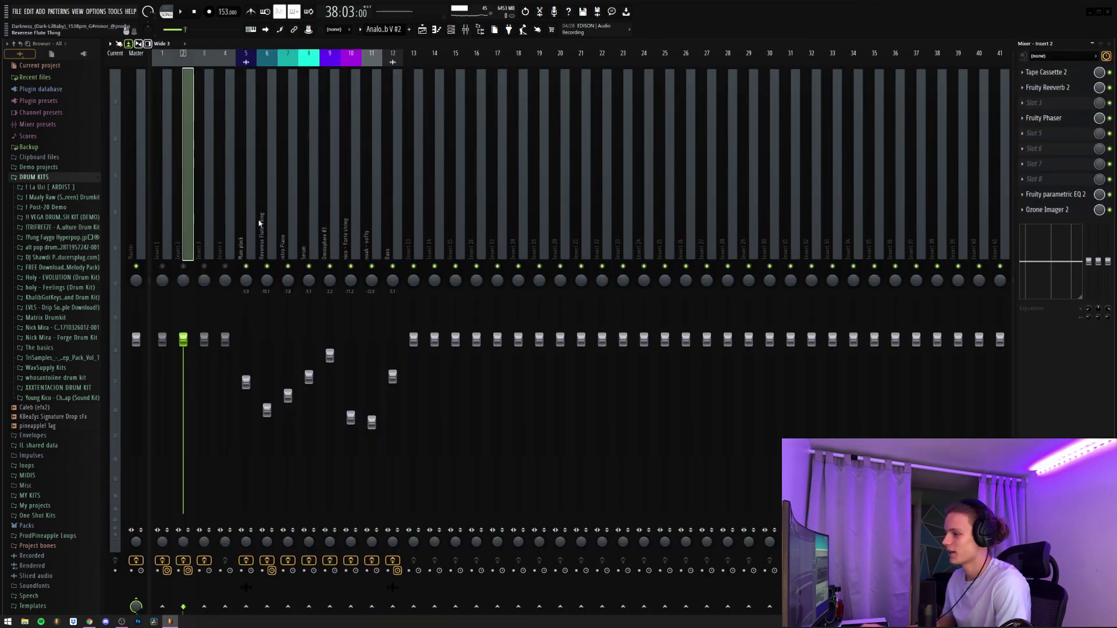
left_click(1076, 73)
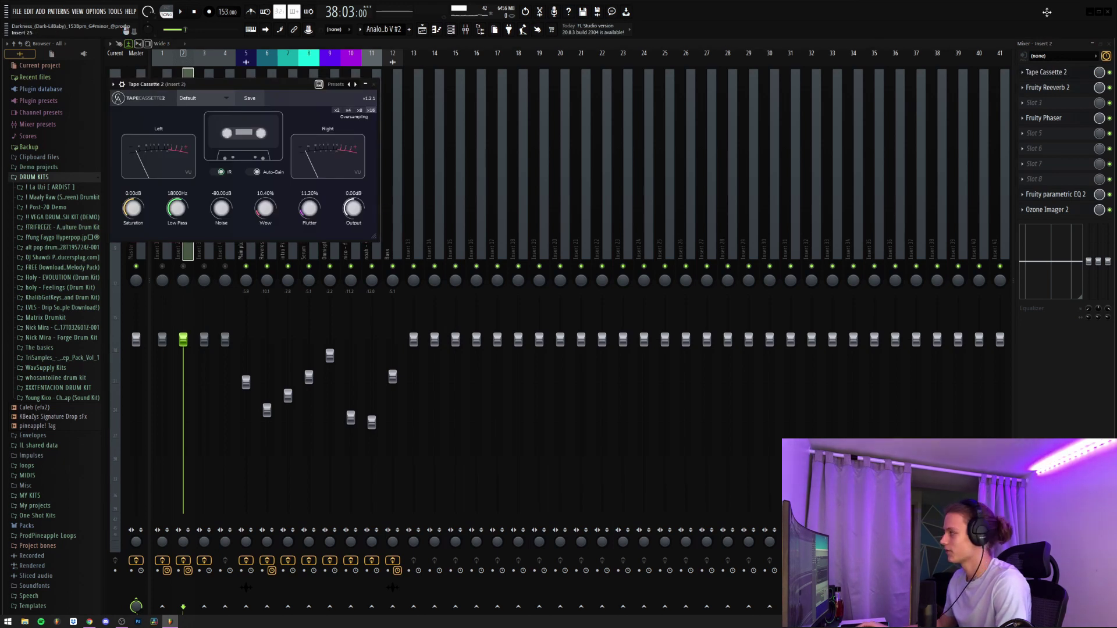
left_click(1074, 90)
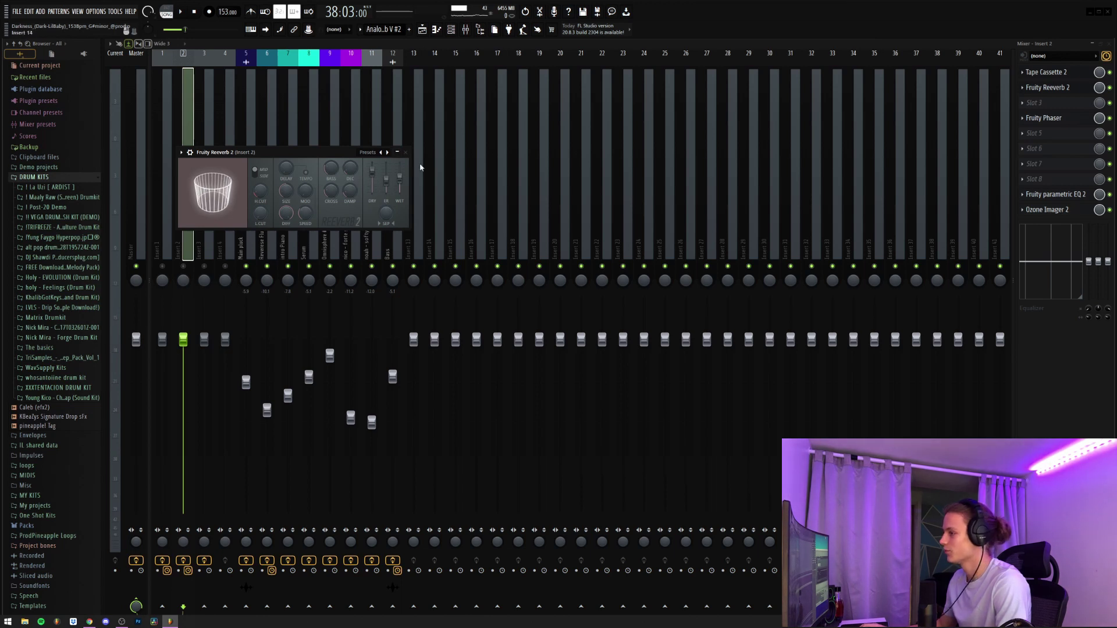
left_click(406, 152)
left_click(1074, 118)
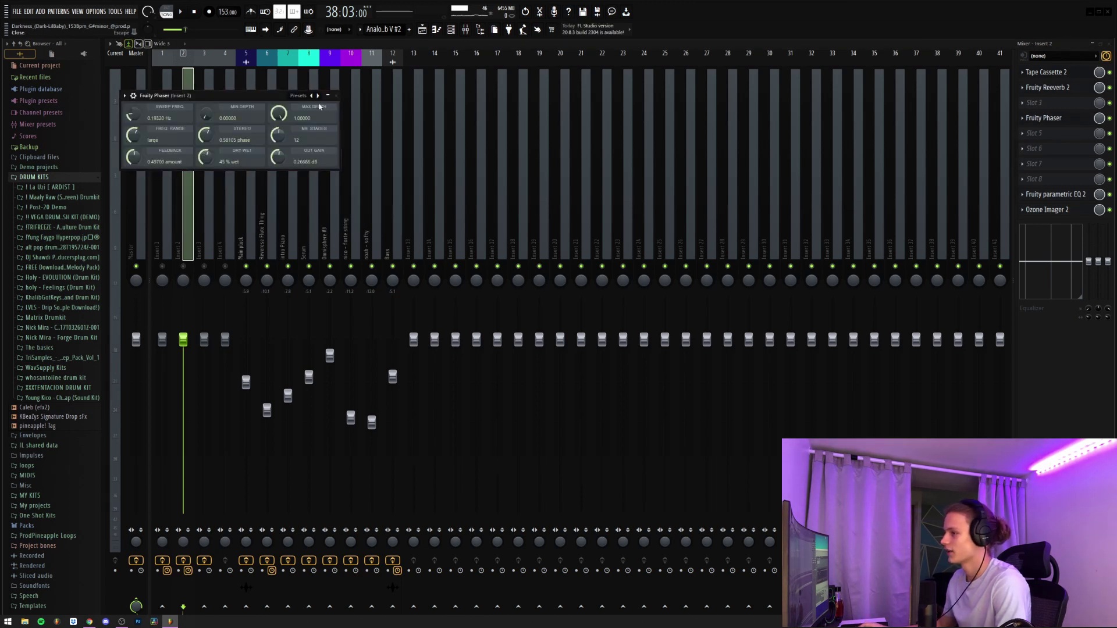
left_click(337, 95)
left_click(1063, 194)
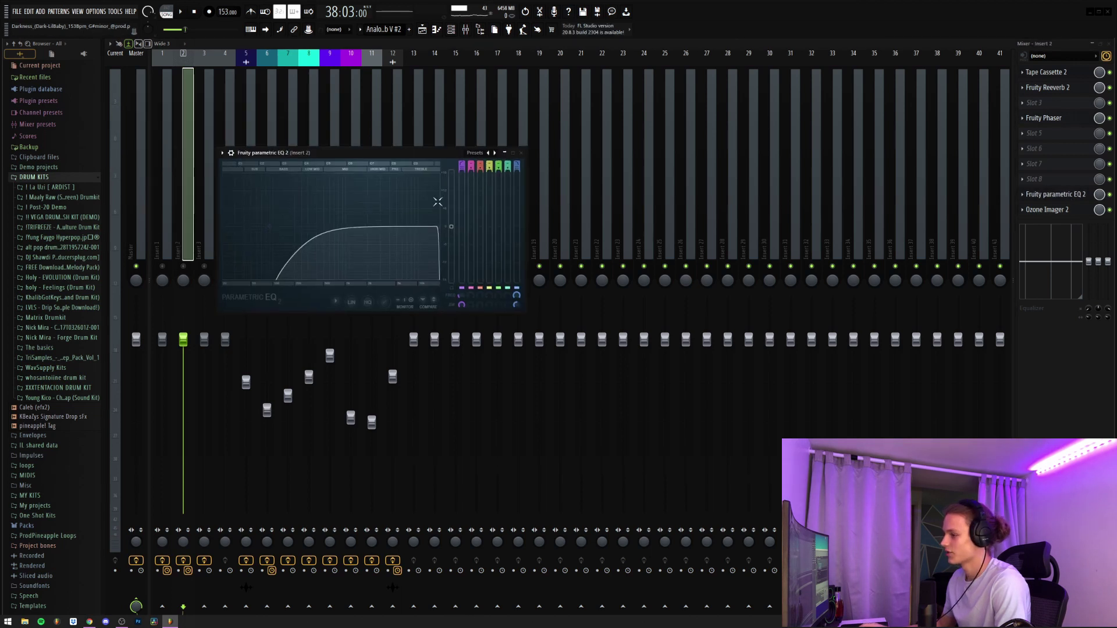
left_click(521, 152)
left_click(1073, 212)
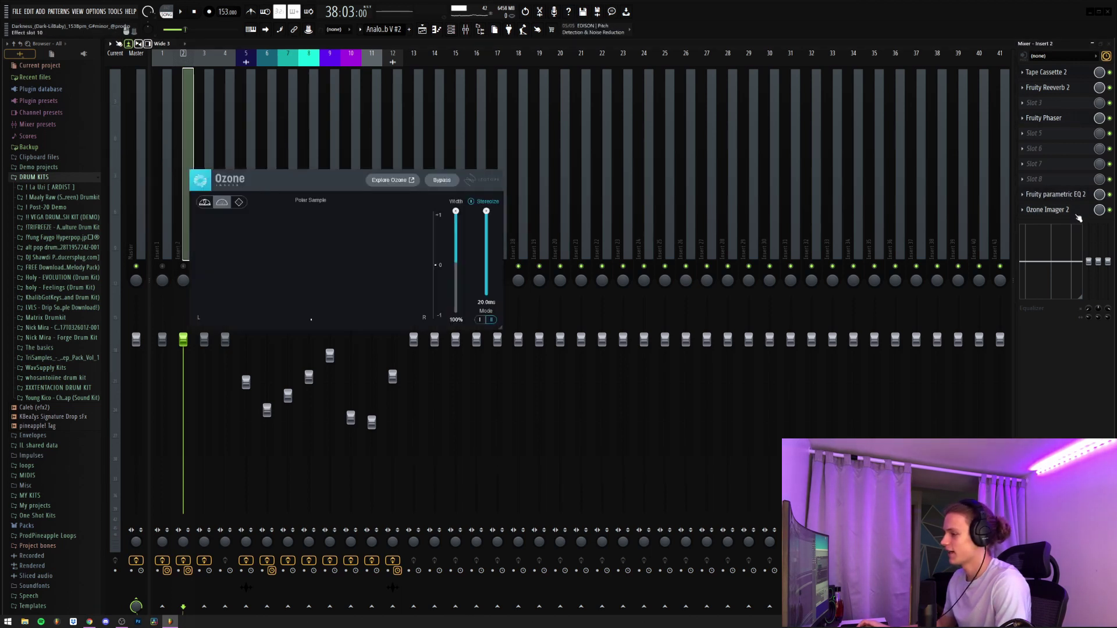
left_click(500, 164)
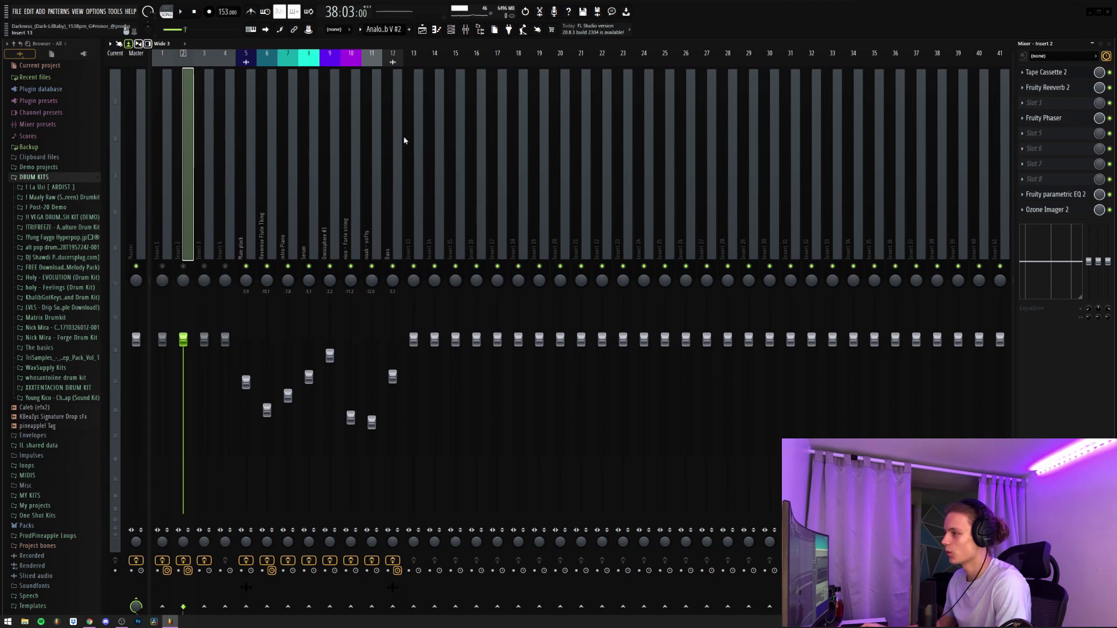
Highlight both Reverese Flute Thing clips on playlist Track 12, and clear the selection
left_click(465, 30)
left_click_drag(493, 261, 845, 252)
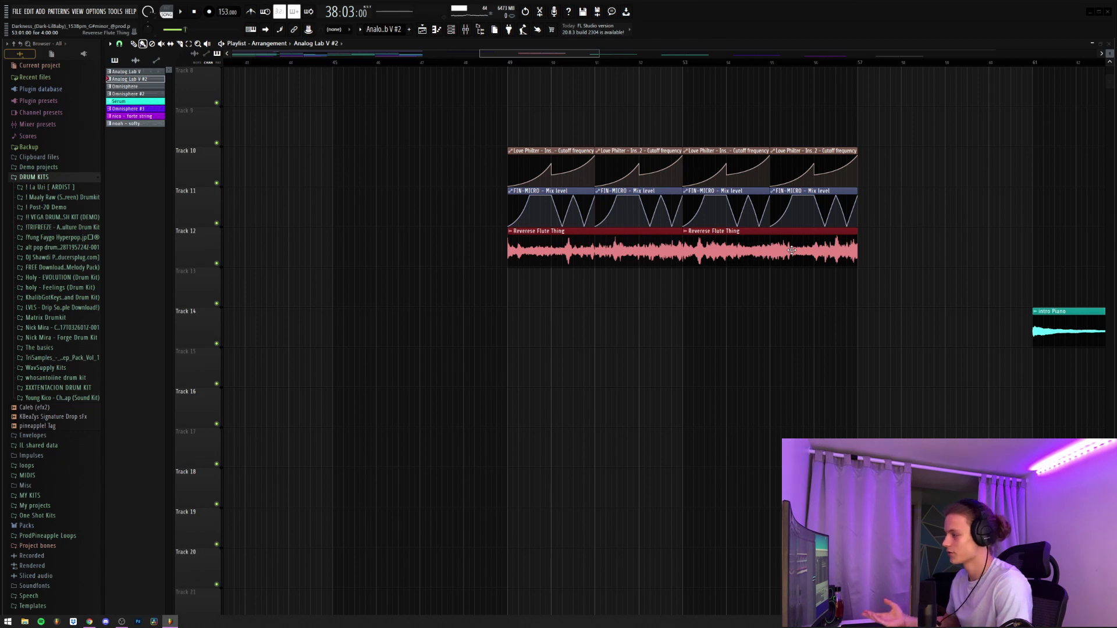
left_click(733, 293)
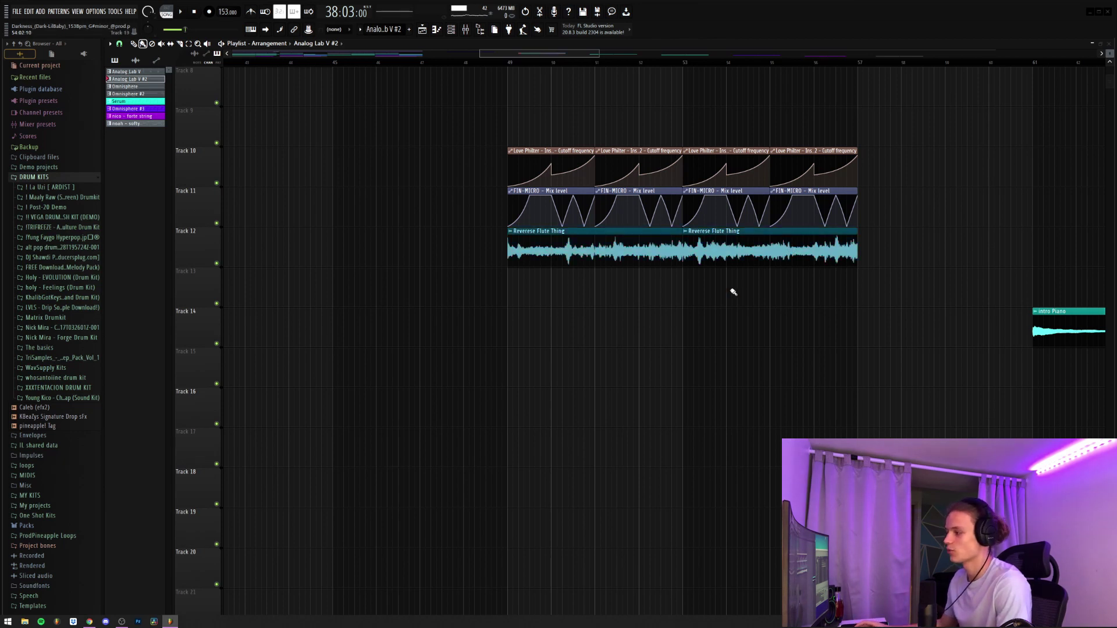
Review the Fruity Reeverb 2, Fruity Love Philter, FIN-MICRO, Fruity parametric EQ 2 and PanCake2 settings on the Reverese Flute Thing mixer track
left_click(468, 30)
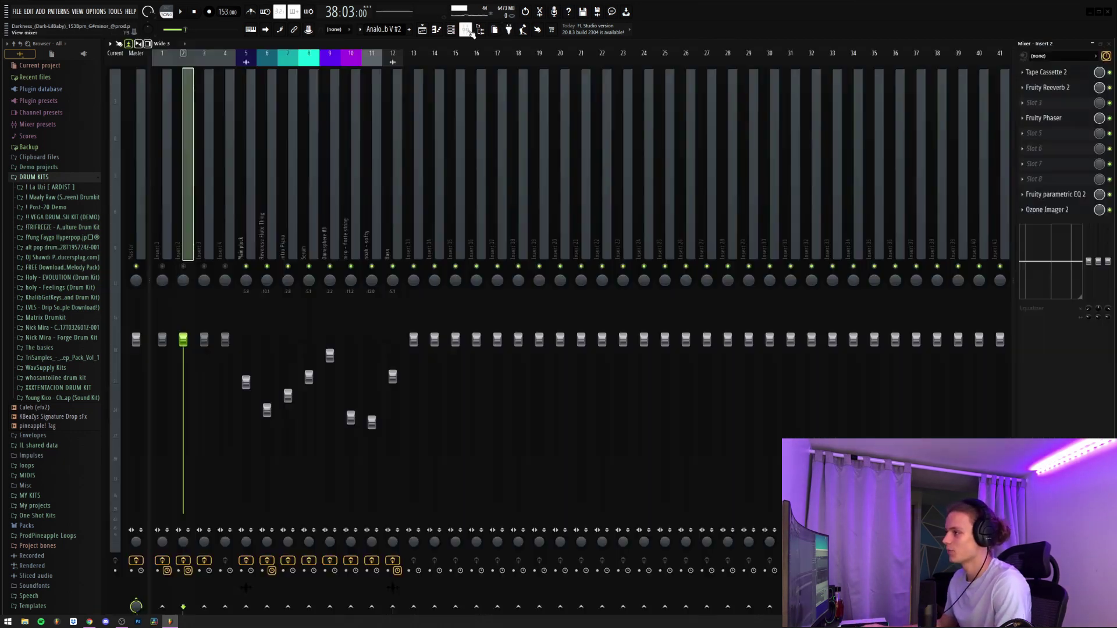
left_click(267, 236)
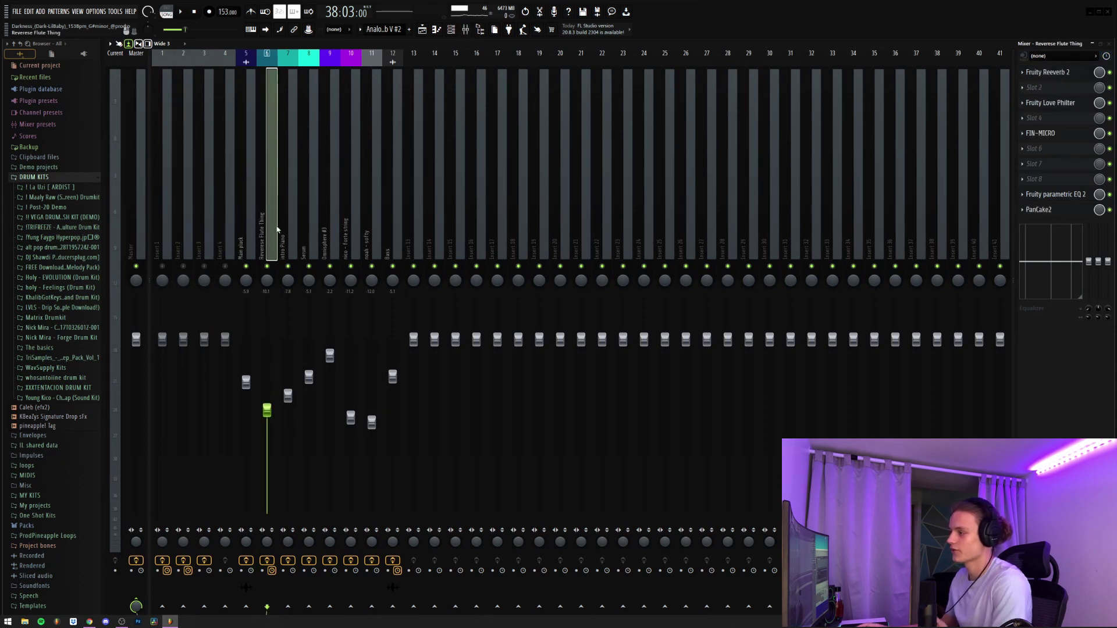
left_click(1077, 74)
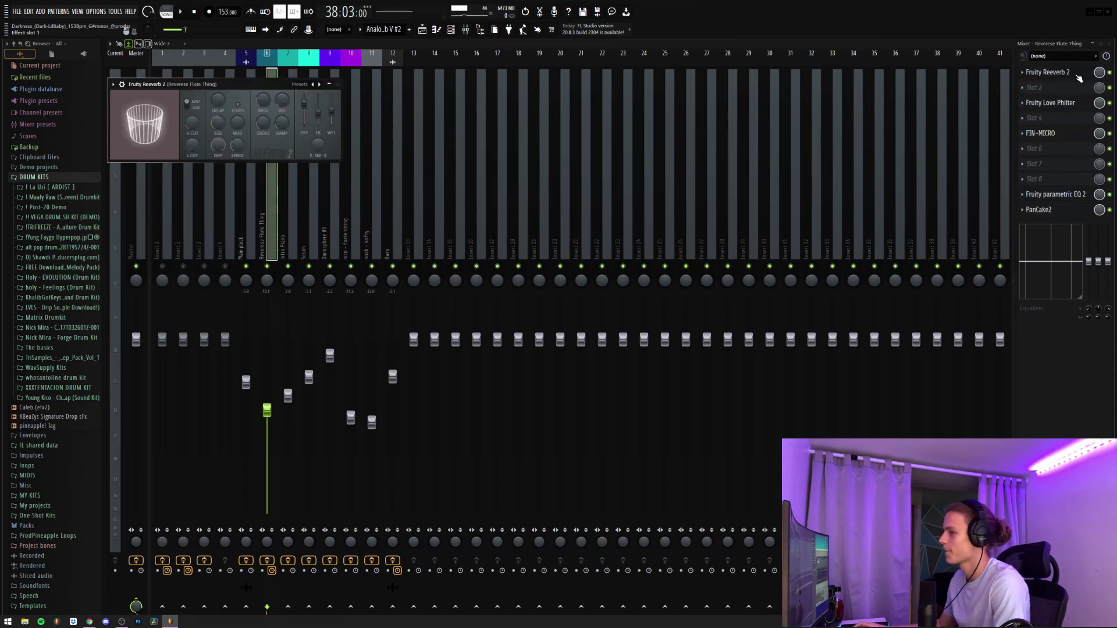
left_click_drag(294, 75, 352, 102)
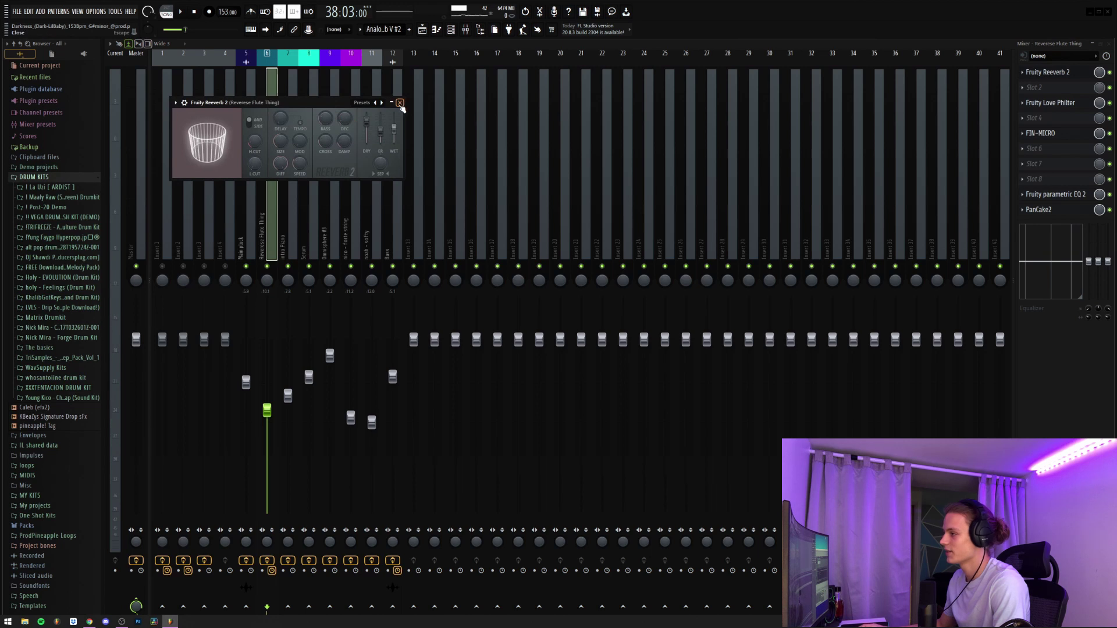
left_click(400, 103)
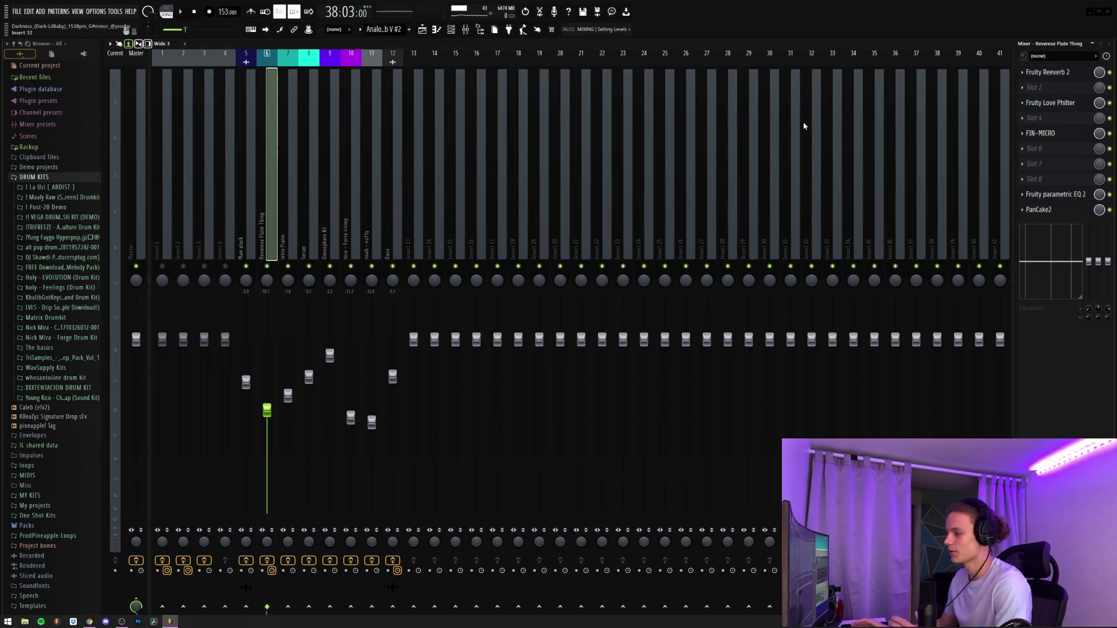
left_click(1077, 102)
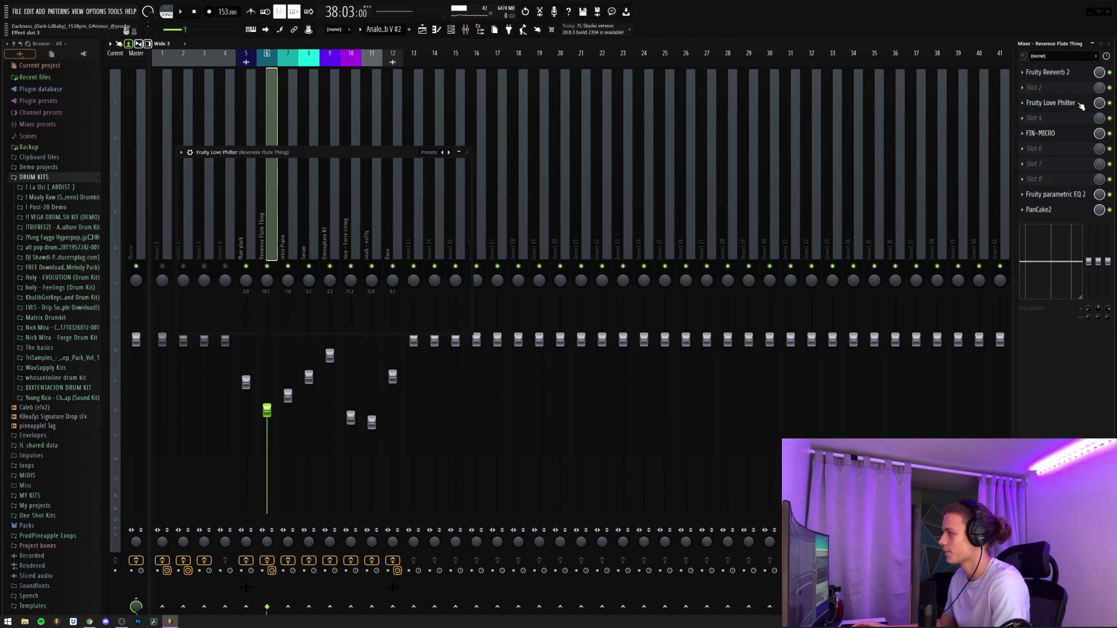
left_click(467, 152)
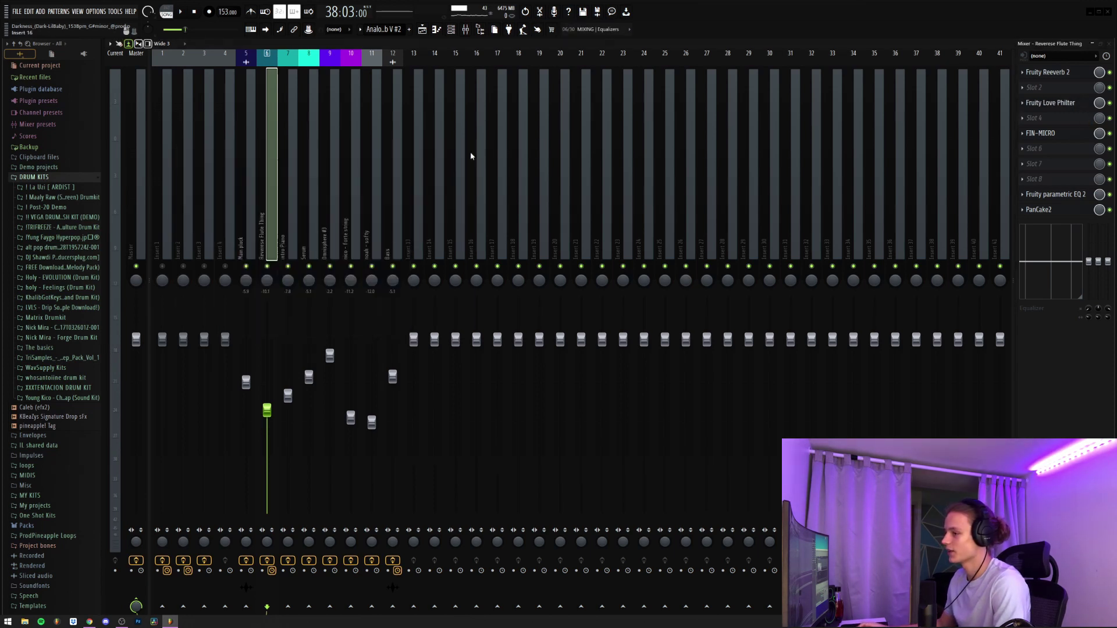
left_click(1065, 135)
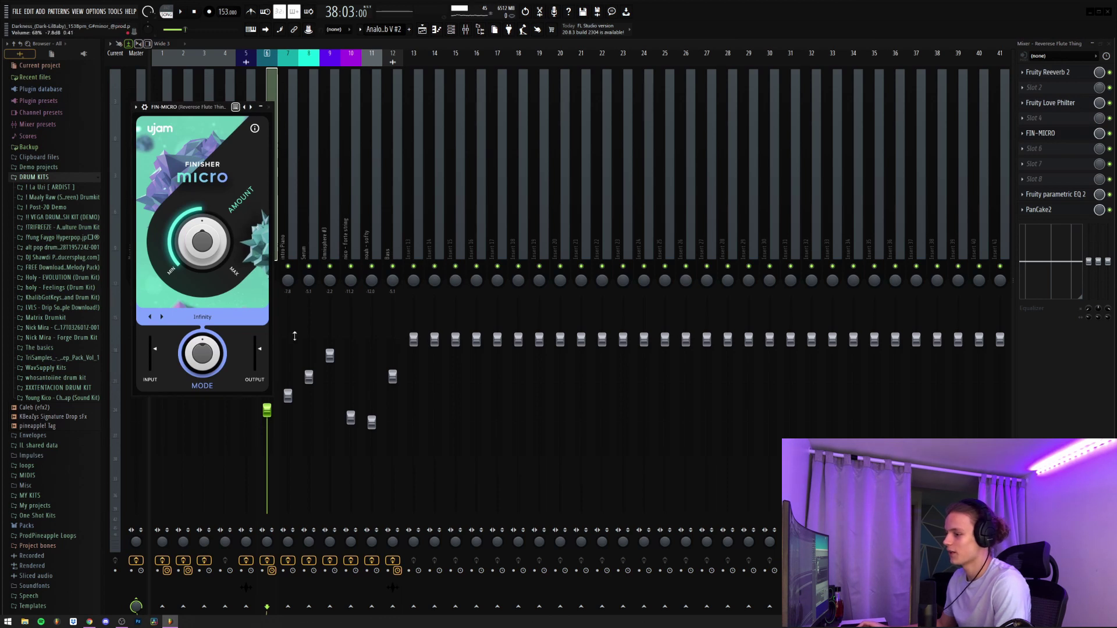
left_click(269, 108)
left_click(1055, 194)
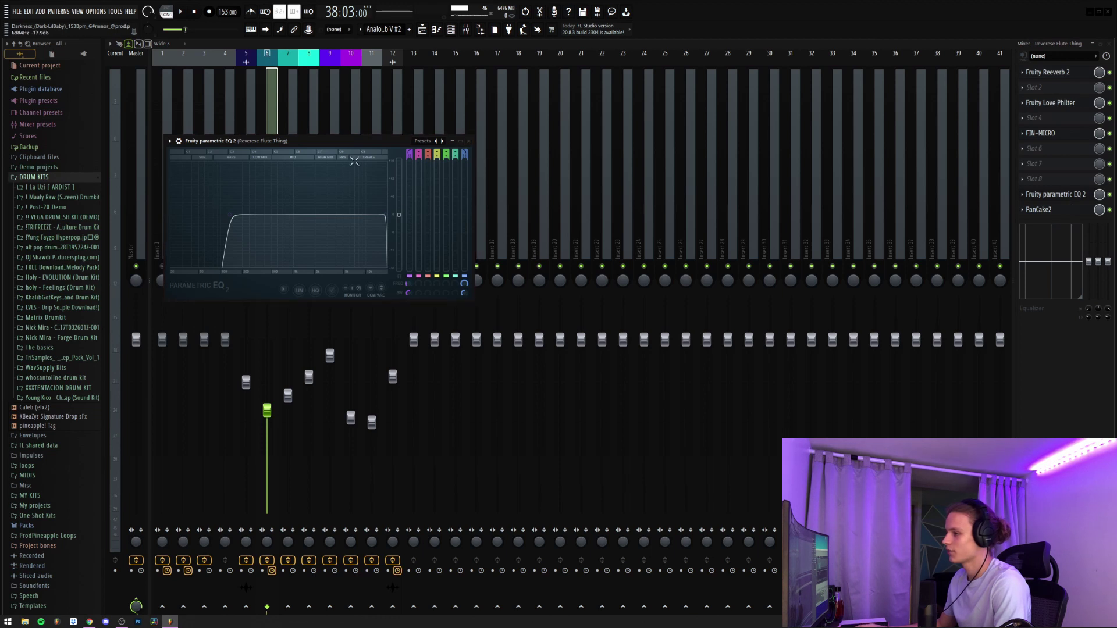
left_click(481, 140)
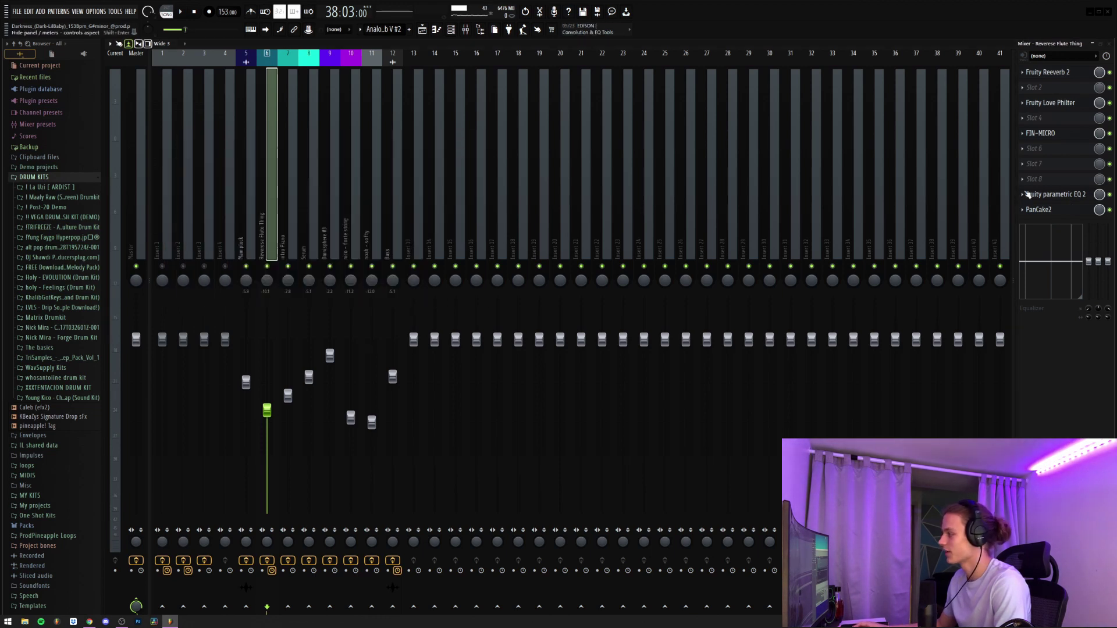
left_click(1055, 210)
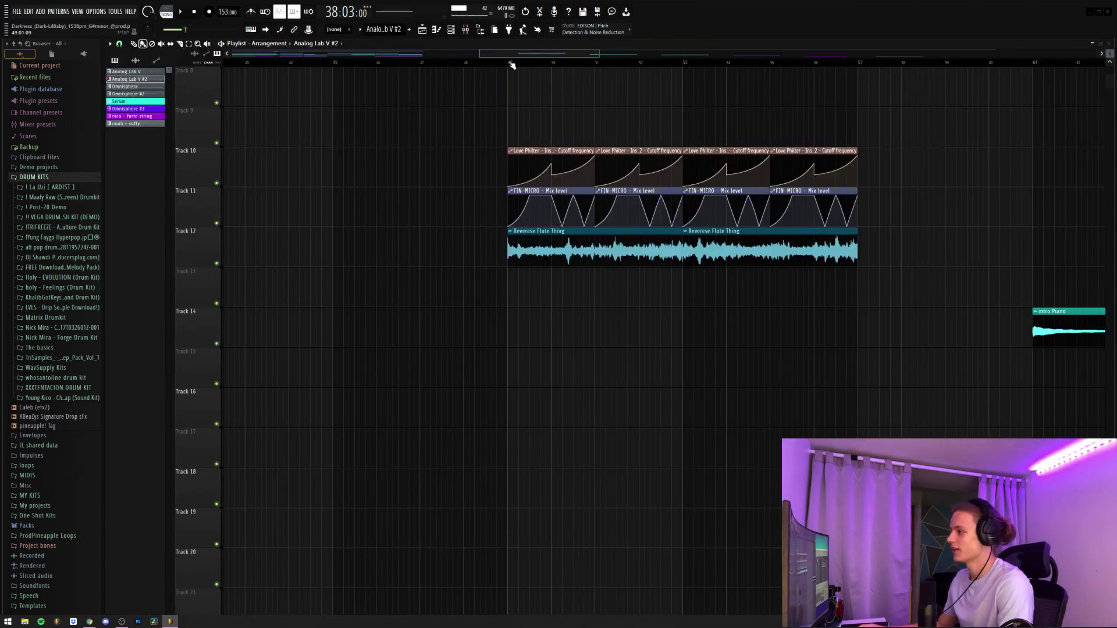
Mark bars 49 to 57 of the playlist, covering the flute and its automation clips, and play that section
left_click_drag(510, 65, 835, 64)
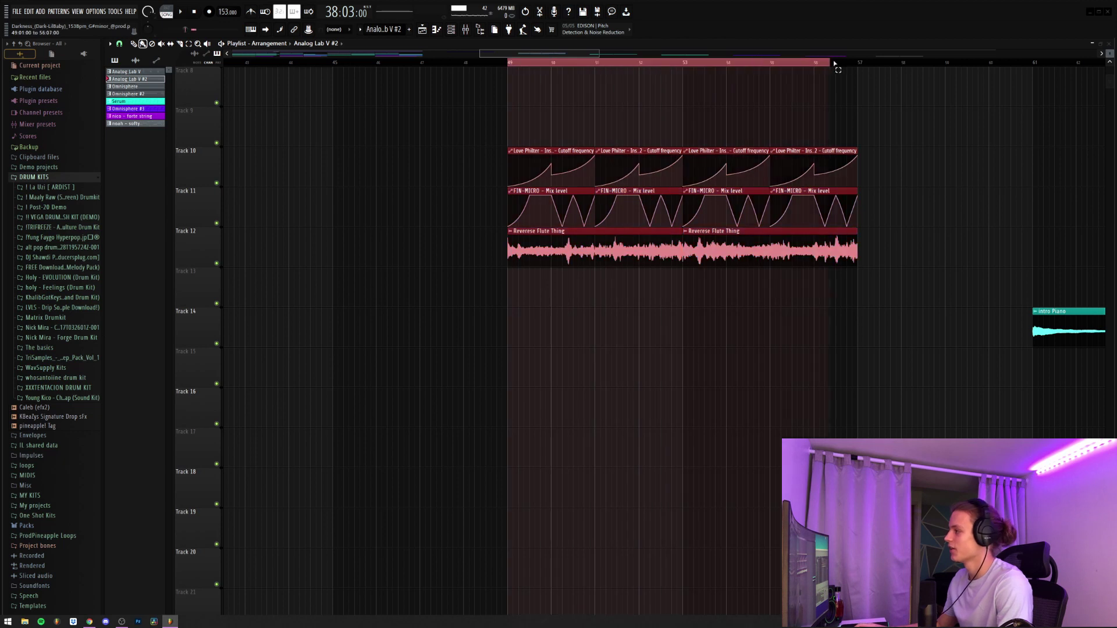
left_click(744, 105)
right_click(769, 103)
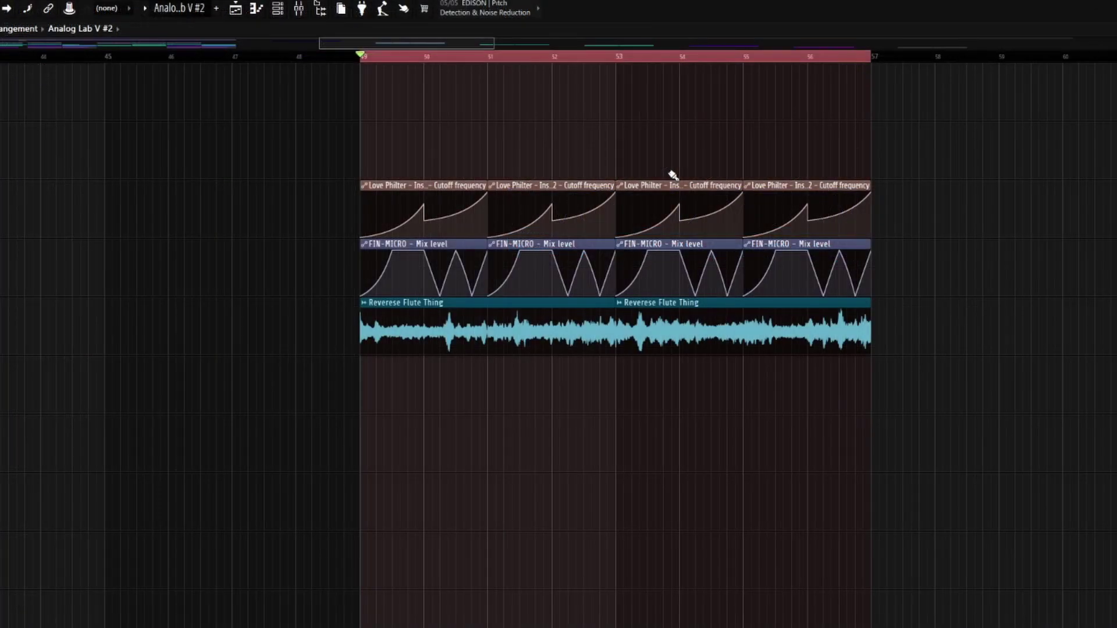
key("space")
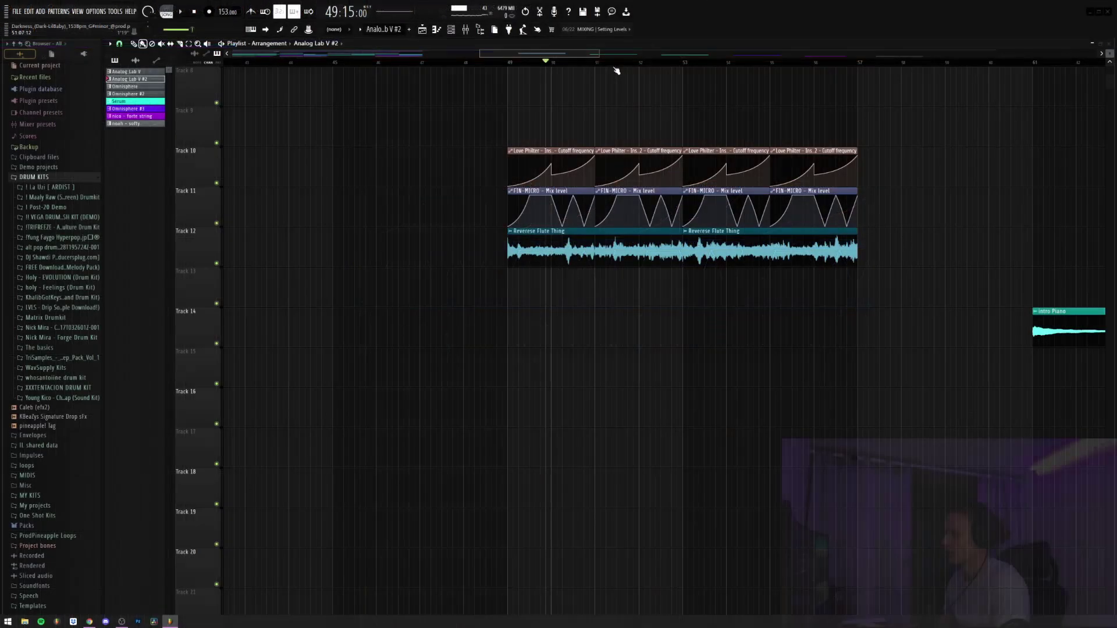
Examine the Reverese Flute Thing waveform and its automation up close around bar 51, highlighting the flute clips on Track 12
scroll(618, 67, "up", 3)
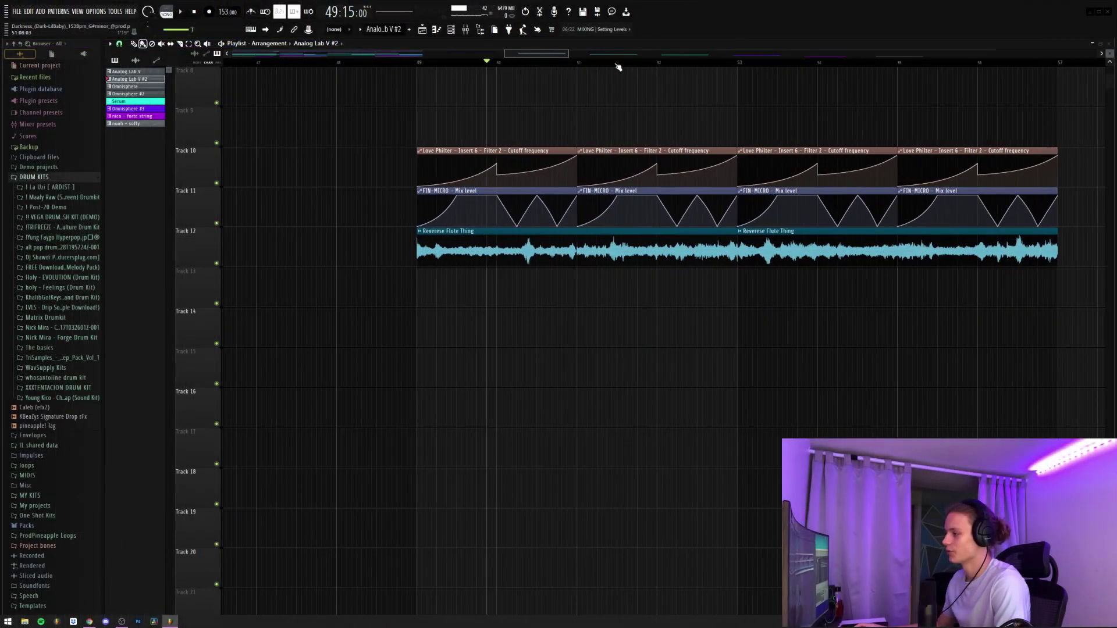
scroll(573, 68, "up", 3)
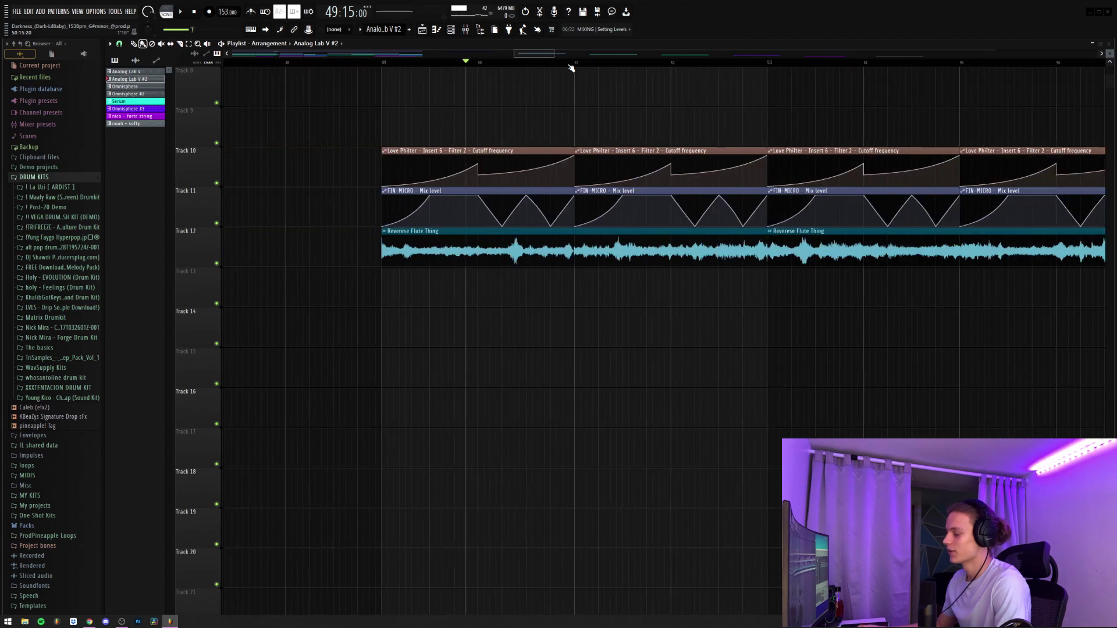
scroll(572, 65, "up", 4)
left_click_drag(604, 297, 605, 256)
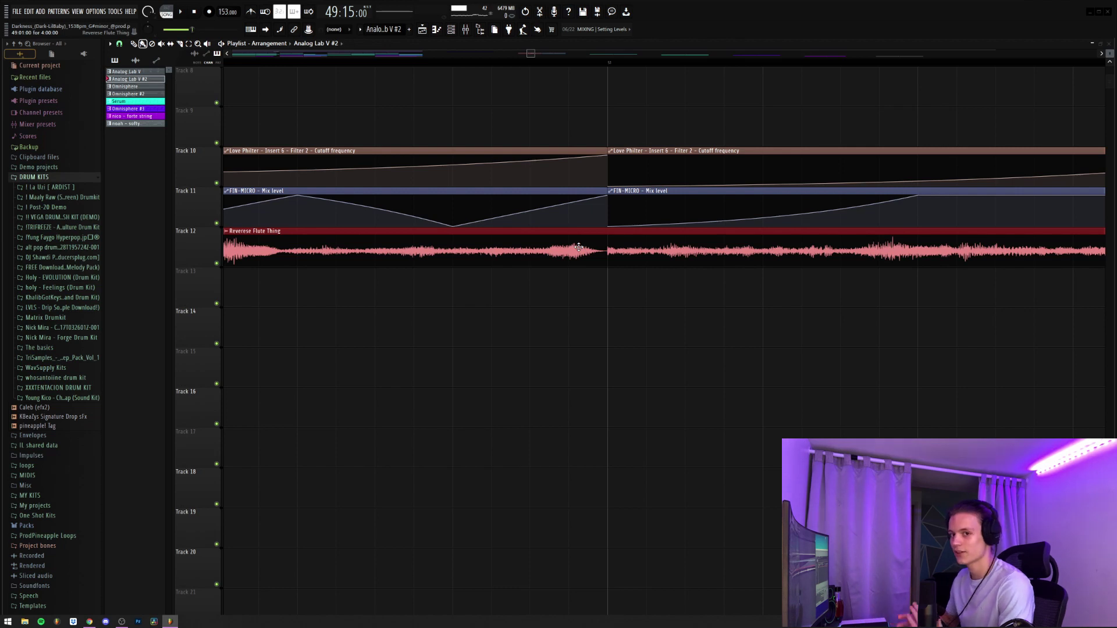
scroll(609, 308, "down", 4)
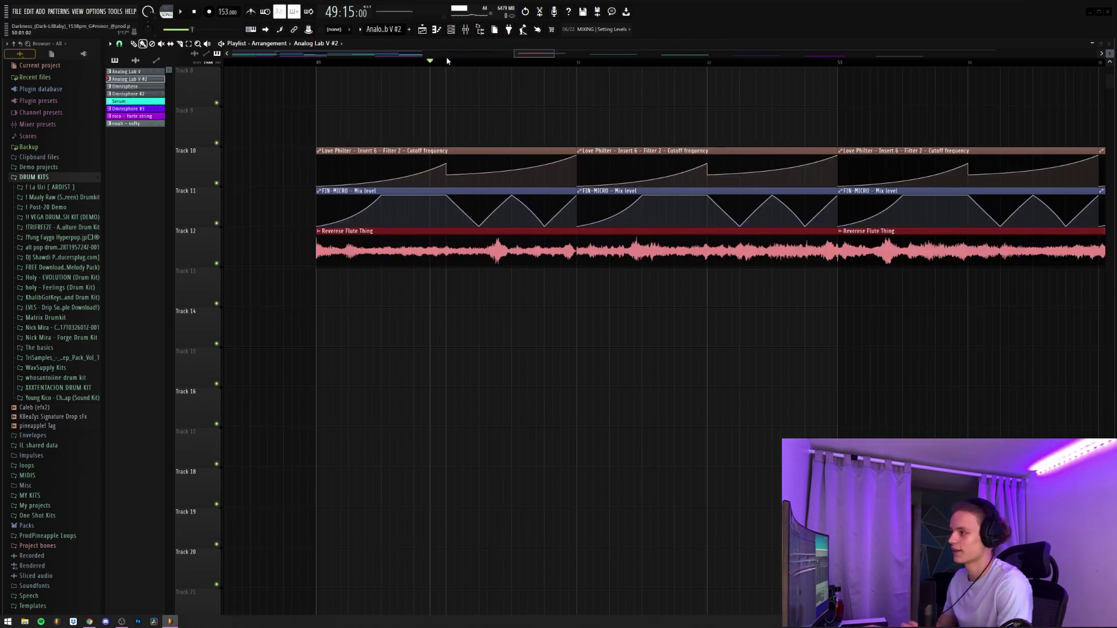
scroll(446, 60, "down", 4)
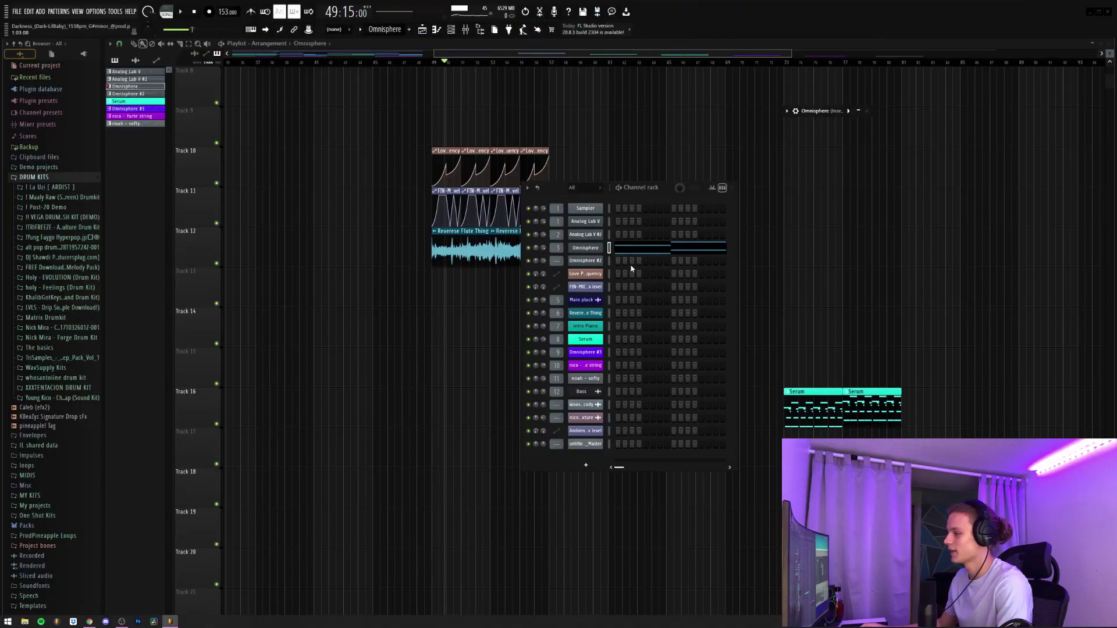
Examine the Omnisphere notes in the piano roll, highlighting the upper pair and the lower octave pair, and clear the selection
right_click(616, 257)
left_click(615, 260)
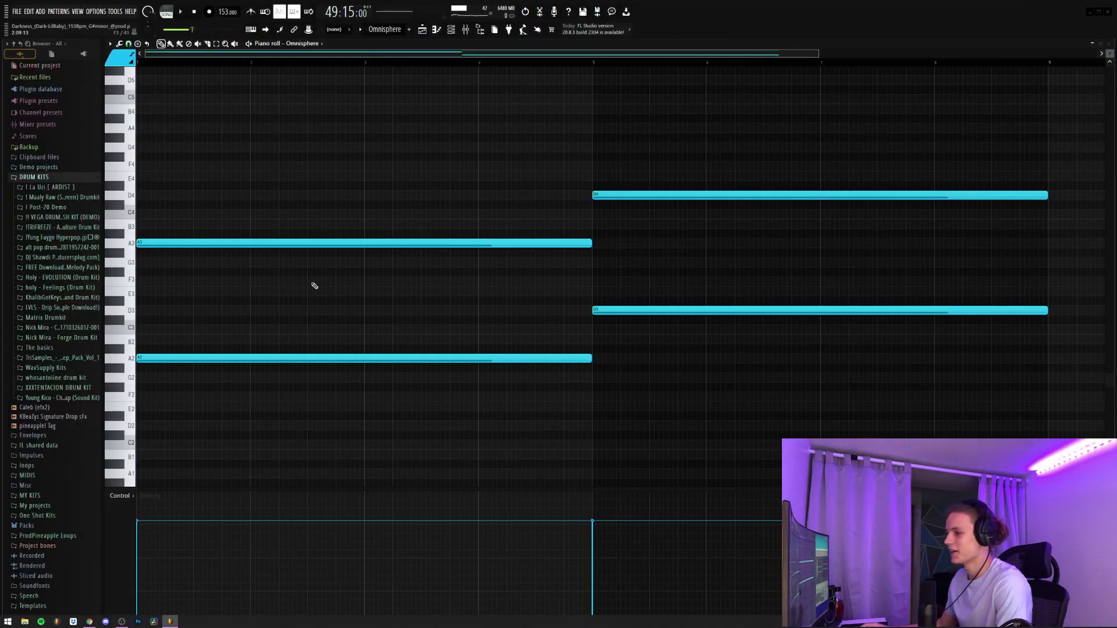
left_click(330, 243, "ctrl")
left_click(657, 196, "ctrl")
left_click_drag(631, 307, 459, 400)
left_click(548, 282)
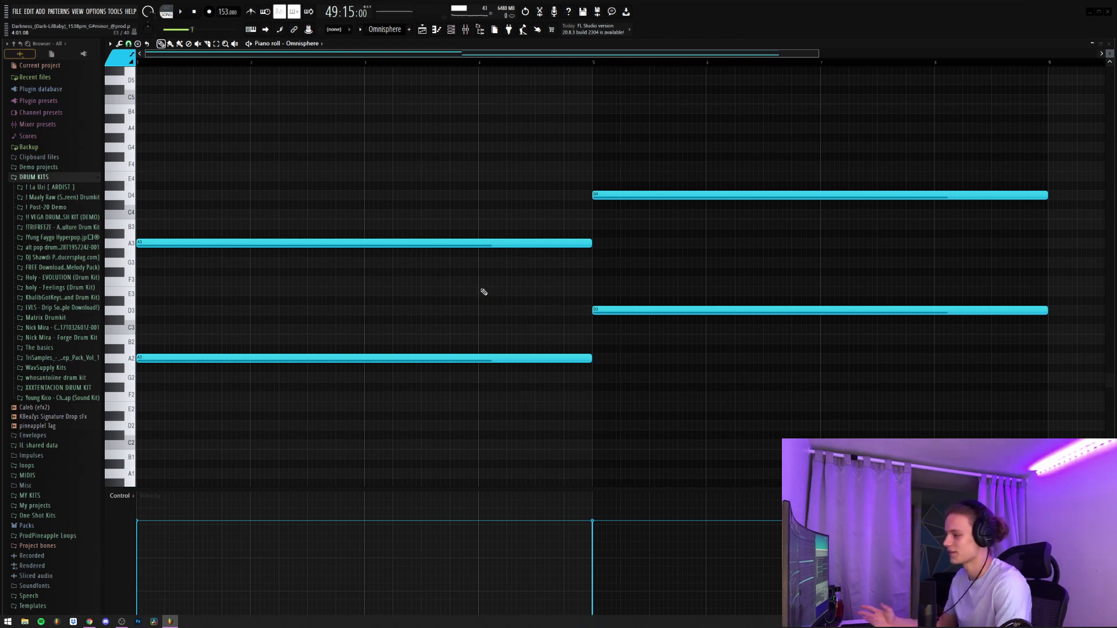
Review the Fruity parametric EQ 2 curve on mixer Insert 3, and return to the playlist
key("F9")
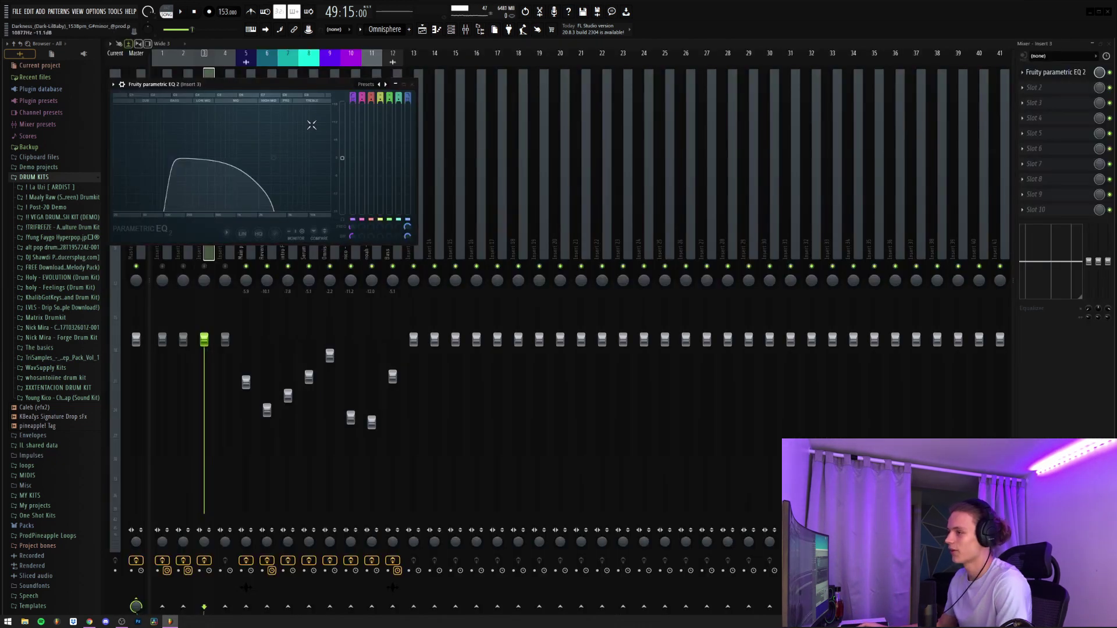
left_click_drag(301, 88, 432, 100)
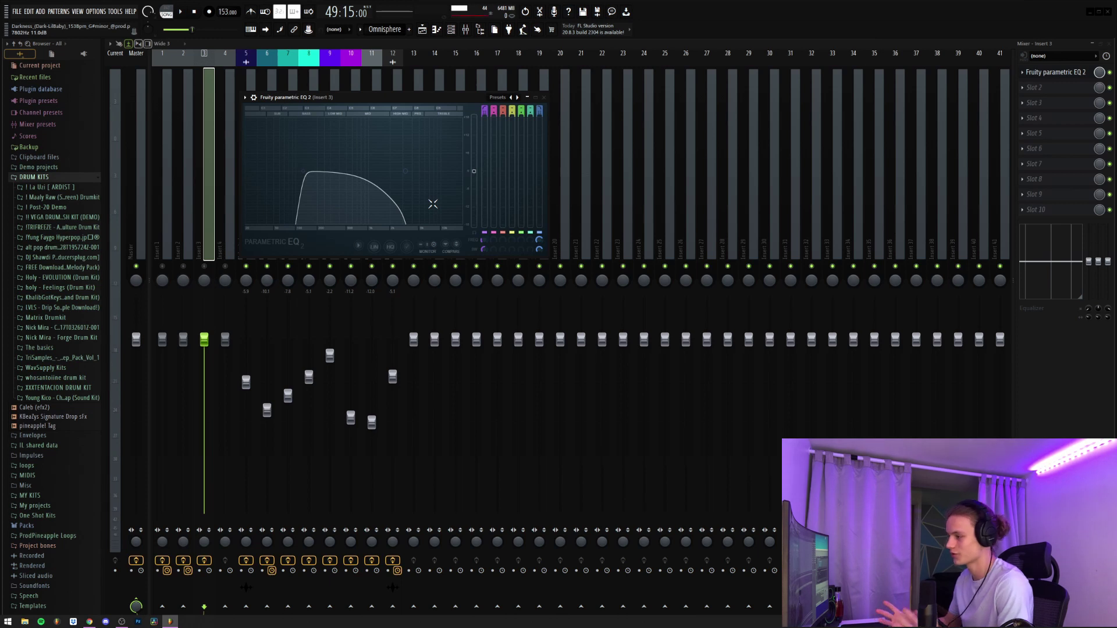
key("F5")
Highlight the two intro Piano clips on playlist Track 14, and clear the selection
scroll(653, 62, "up", 2)
scroll(669, 209, "down", 4)
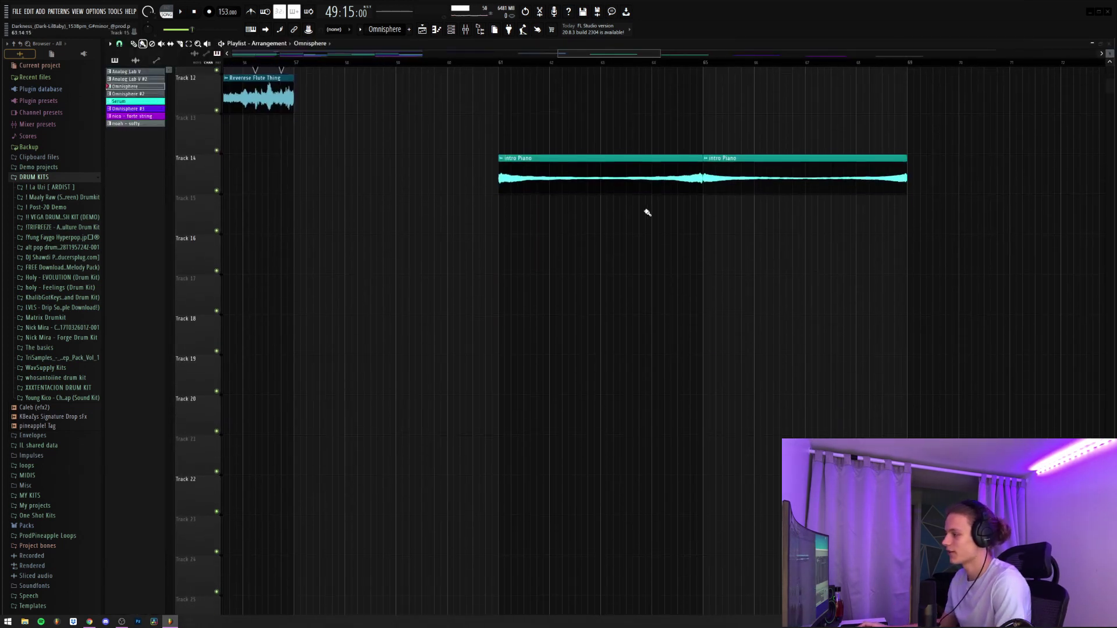
left_click_drag(481, 107, 529, 193)
left_click(728, 175)
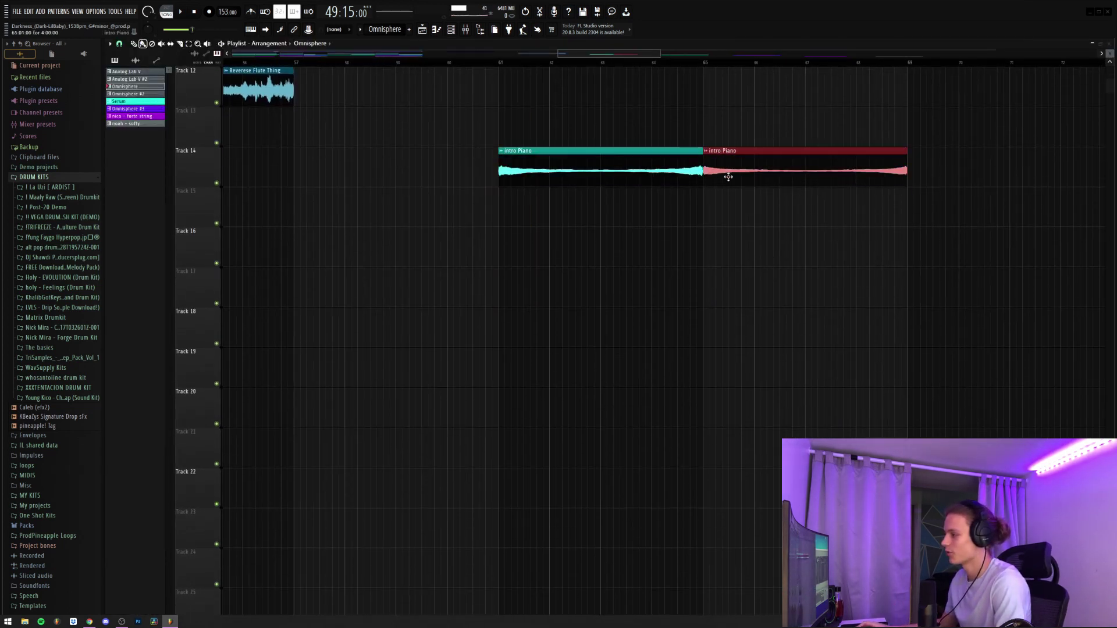
scroll(669, 192, "up", 1)
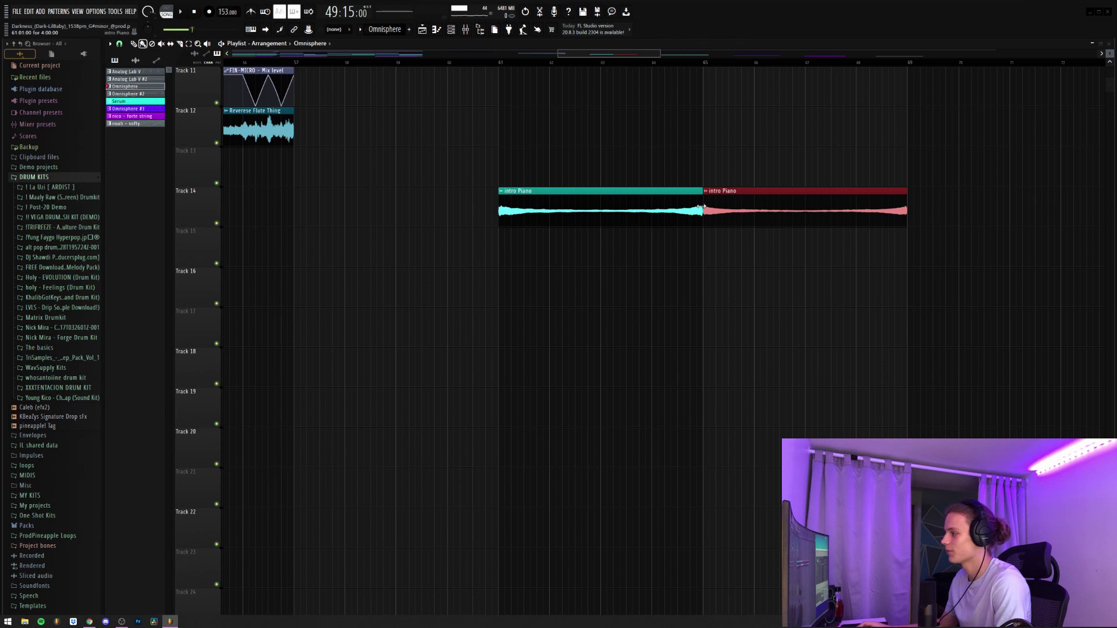
left_click(733, 147)
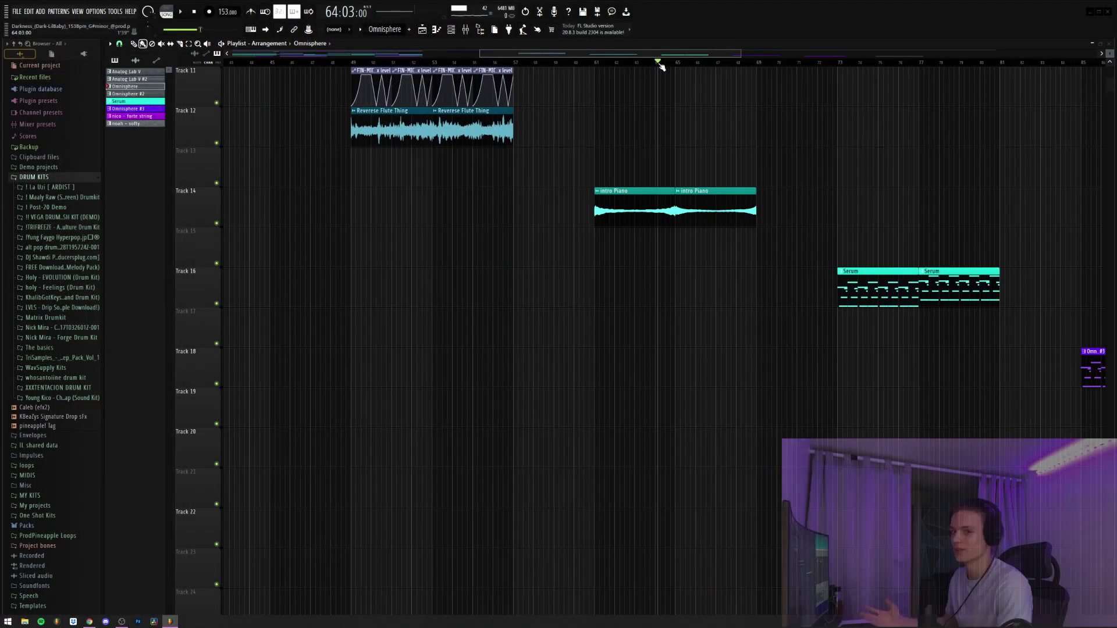
Review the Fruity Reeverb 2, Fruity parametric EQ 2 and Ozone Imager 2 settings on the intro Piano mixer track
key("F9")
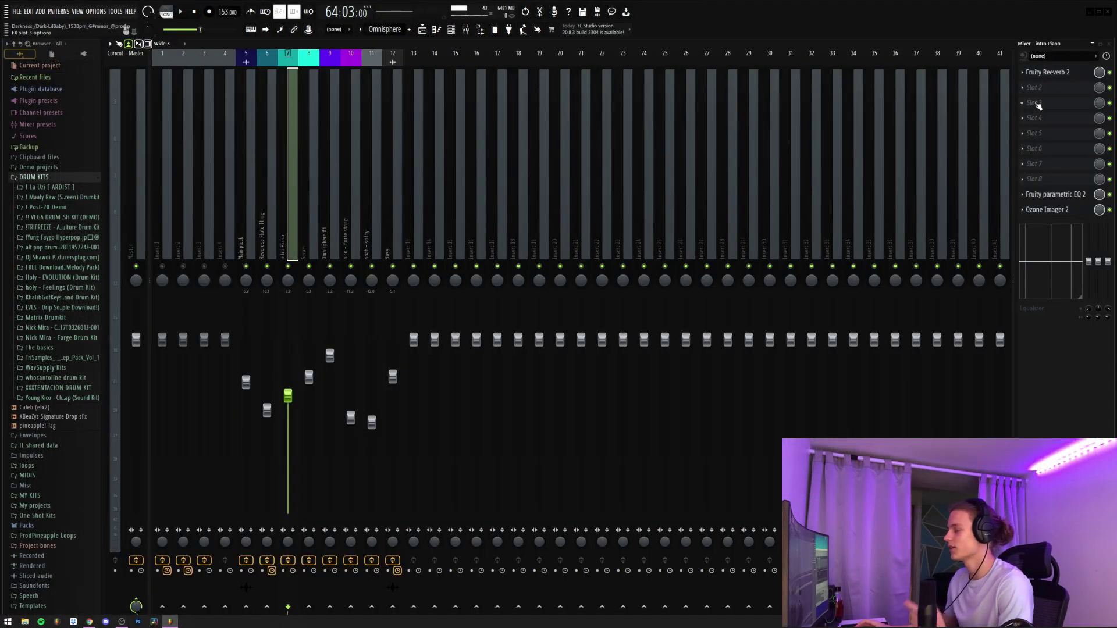
left_click(1075, 72)
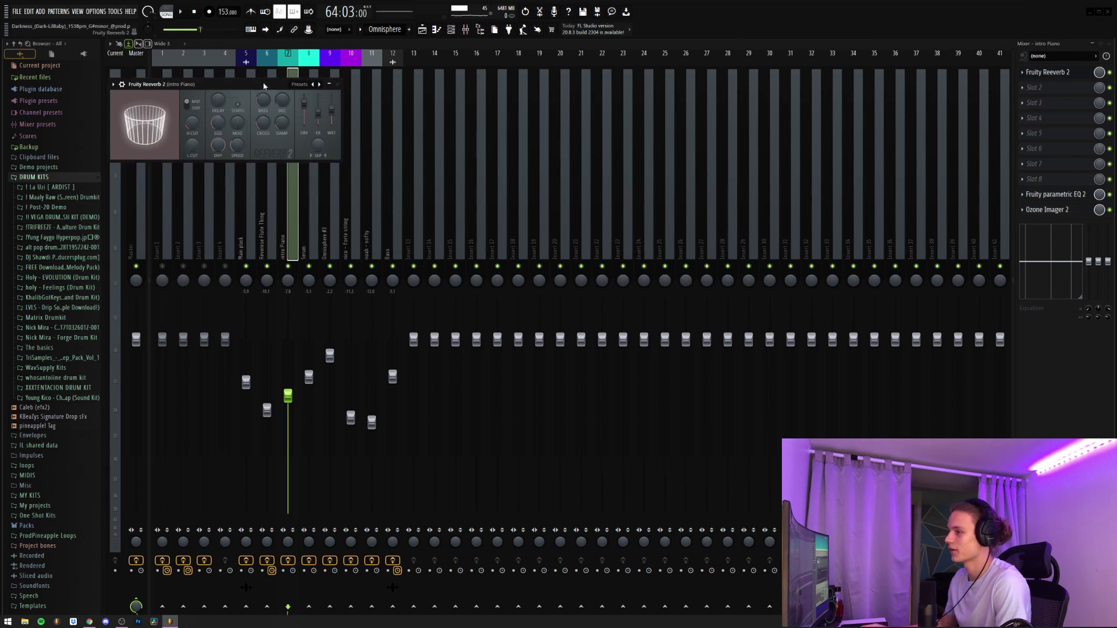
key("Escape")
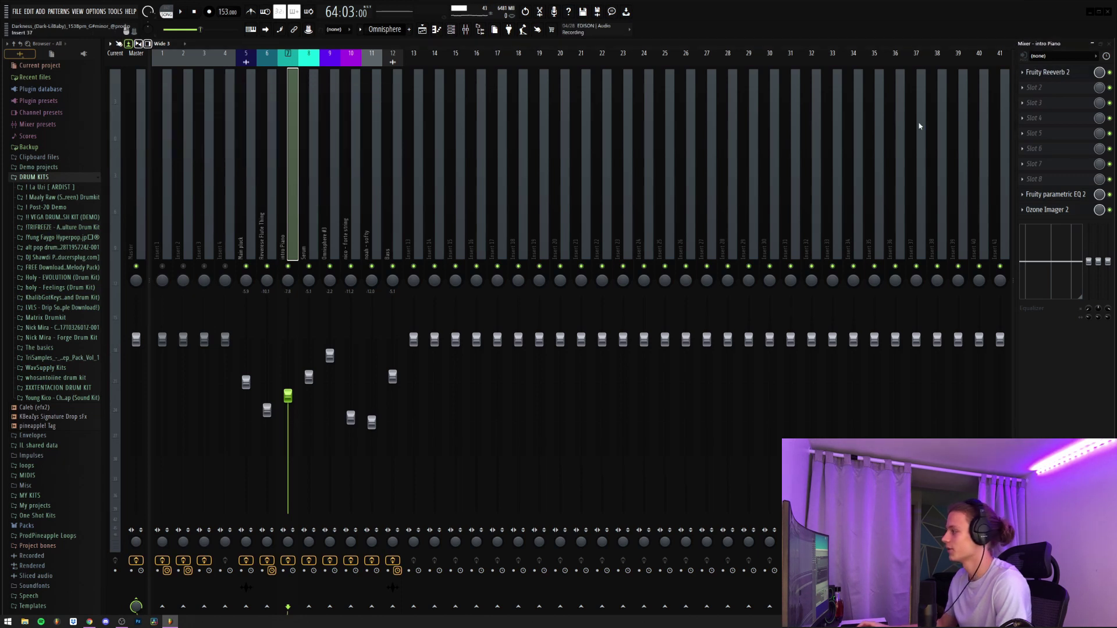
left_click(1062, 196)
left_click(413, 85)
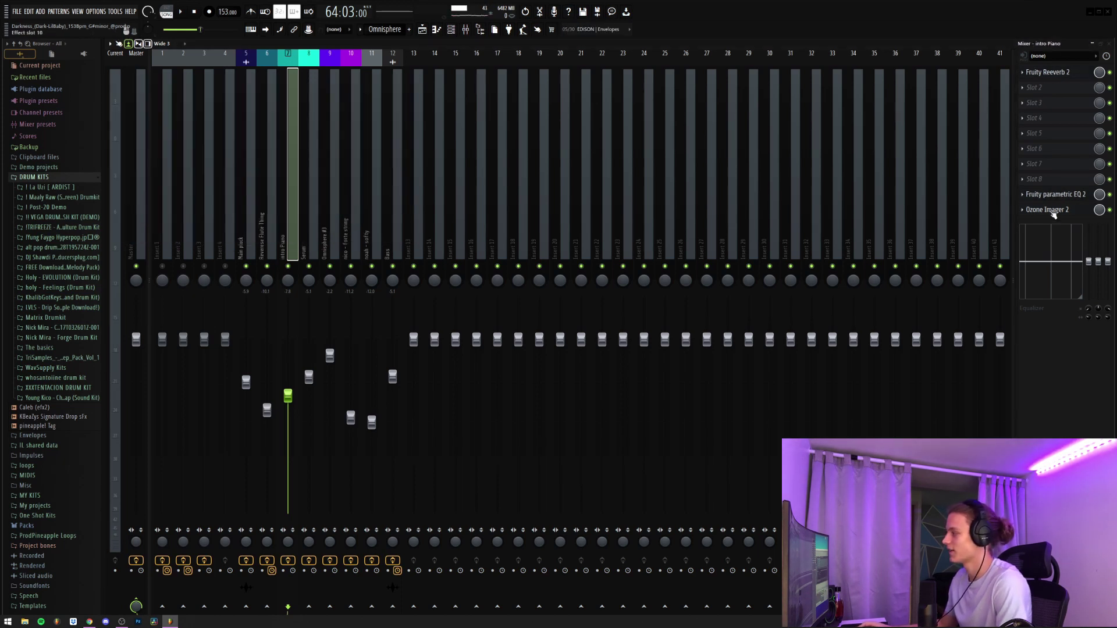
left_click(1041, 210)
key("Escape")
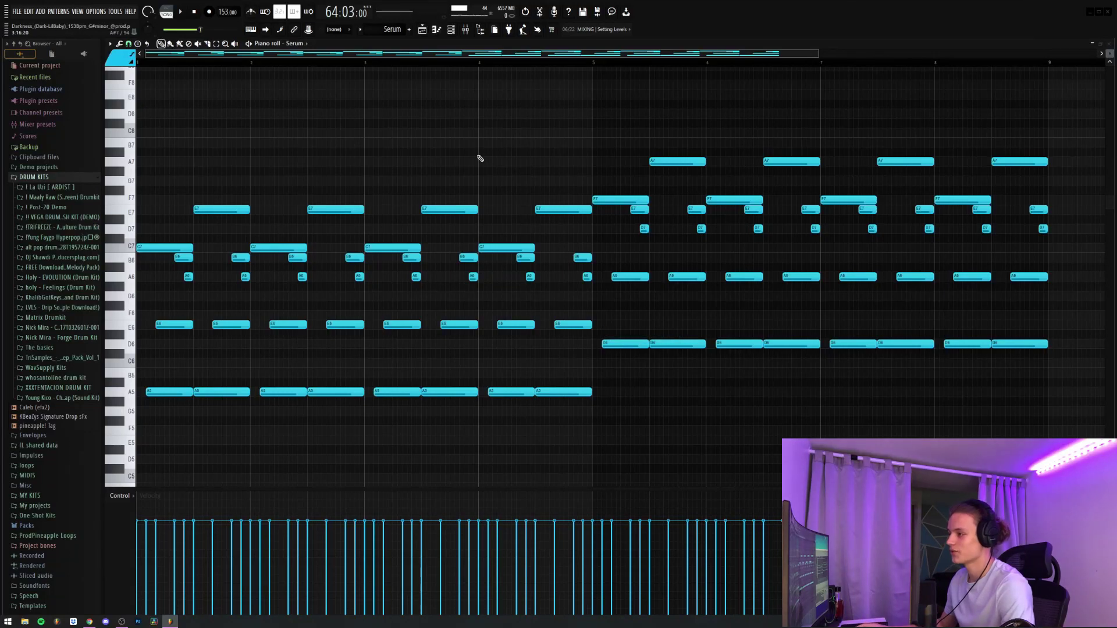
Examine the Serum arpeggio notes in the piano roll, from the whole pattern down to its first four bars
scroll(411, 68, "down", 1)
scroll(410, 68, "down", 3)
scroll(286, 114, "up", 2)
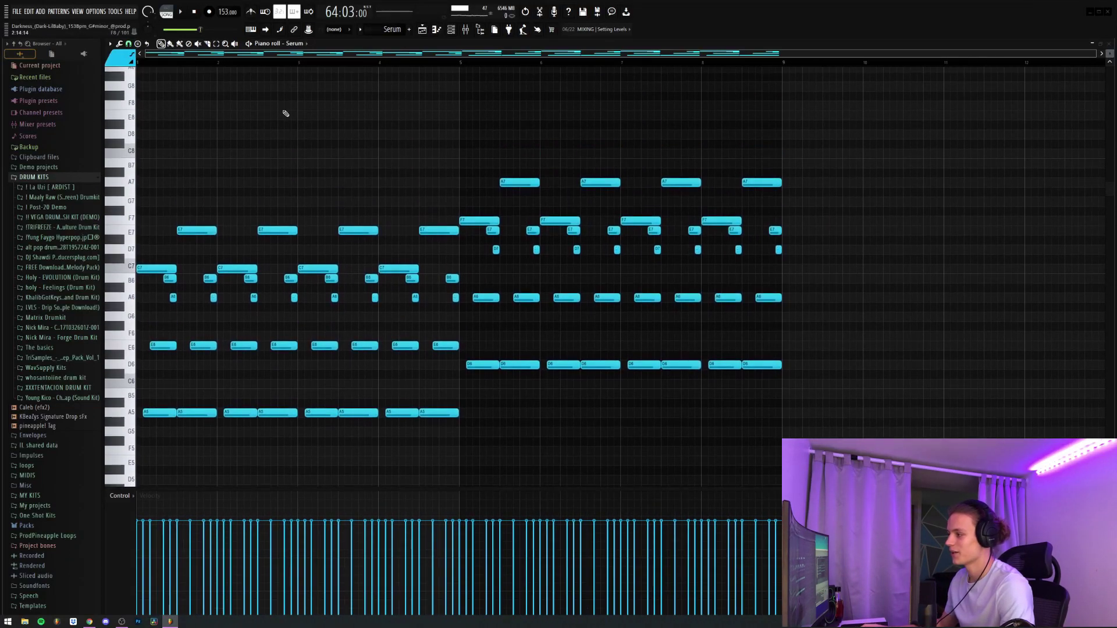
scroll(402, 130, "up", 1)
scroll(405, 131, "down", 3)
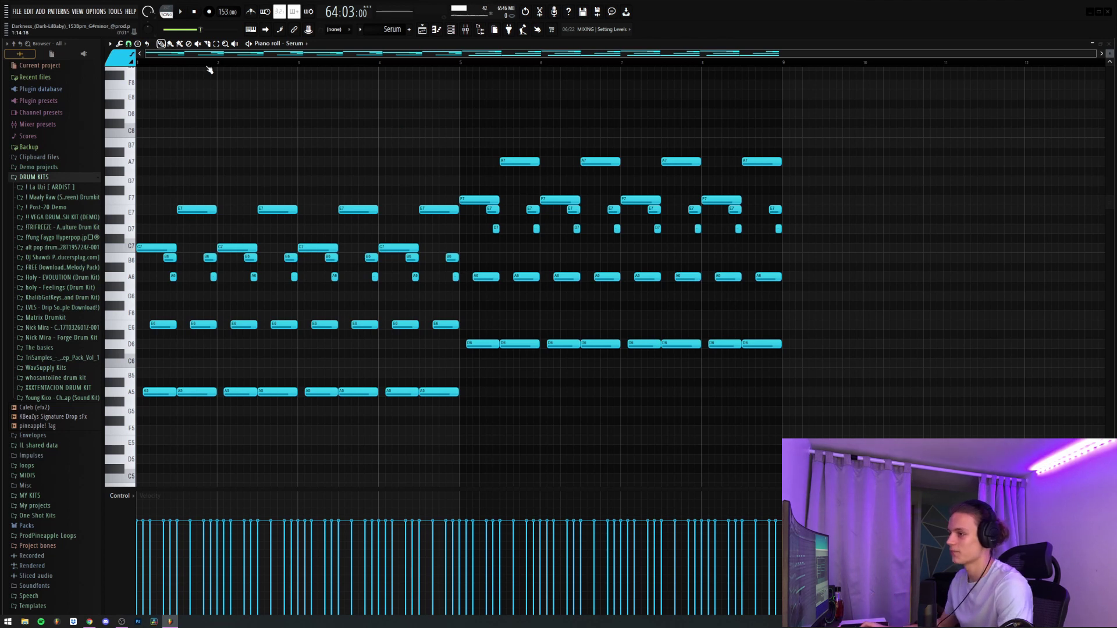
scroll(209, 66, "up", 5)
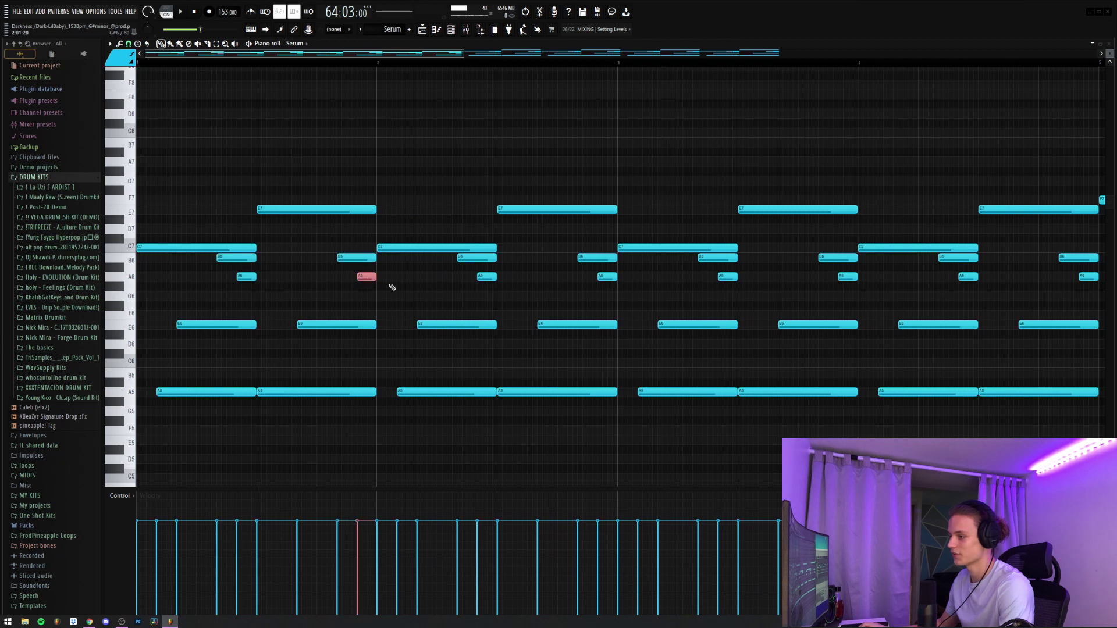
Highlight the opening C7 and B6 notes of the Serum arpeggio, and clear the selection
left_click_drag(207, 248, 259, 264)
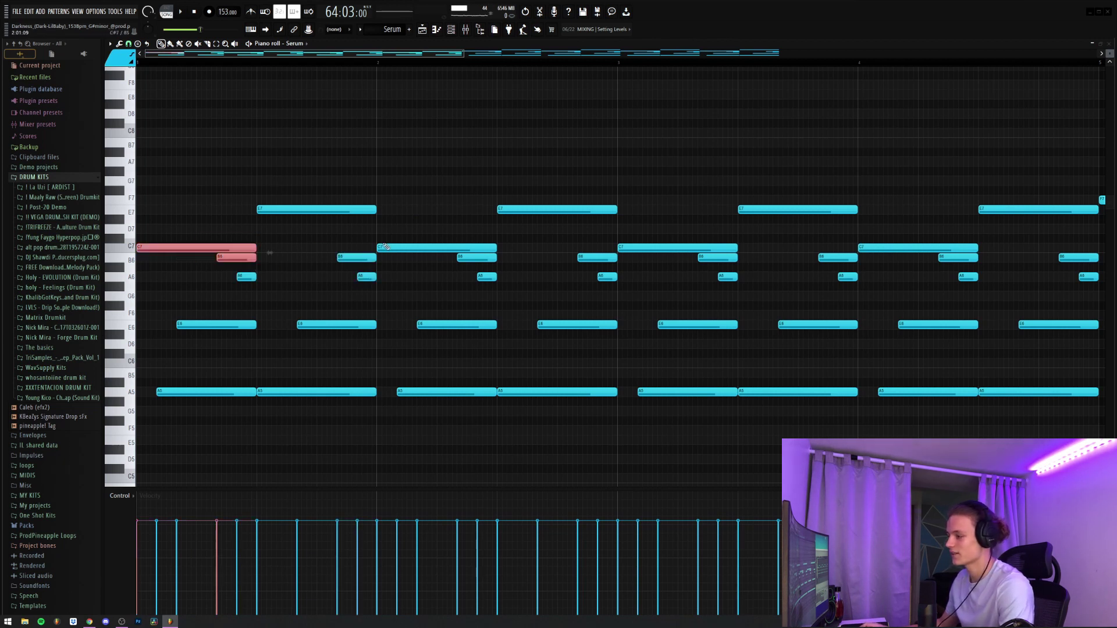
scroll(381, 244, "down", 3)
left_click(270, 303)
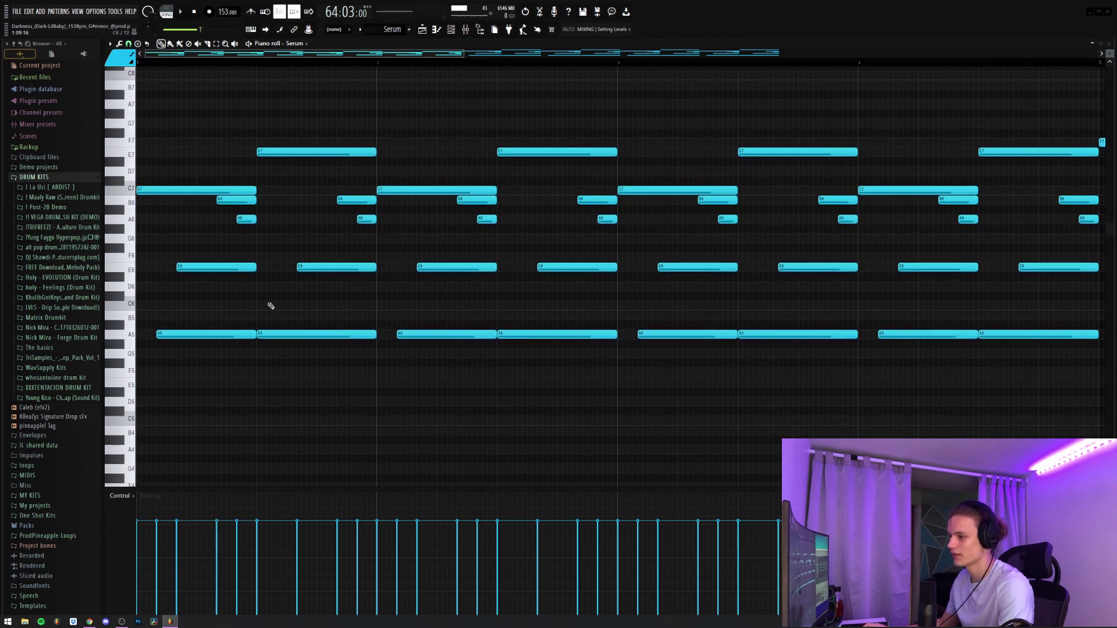
Demonstrate transposing the first two A5 notes up an octave and back down, twice, and clear the selection
scroll(271, 305, "up", 1)
left_click_drag(230, 362, 334, 374)
key("ctrl+Up")
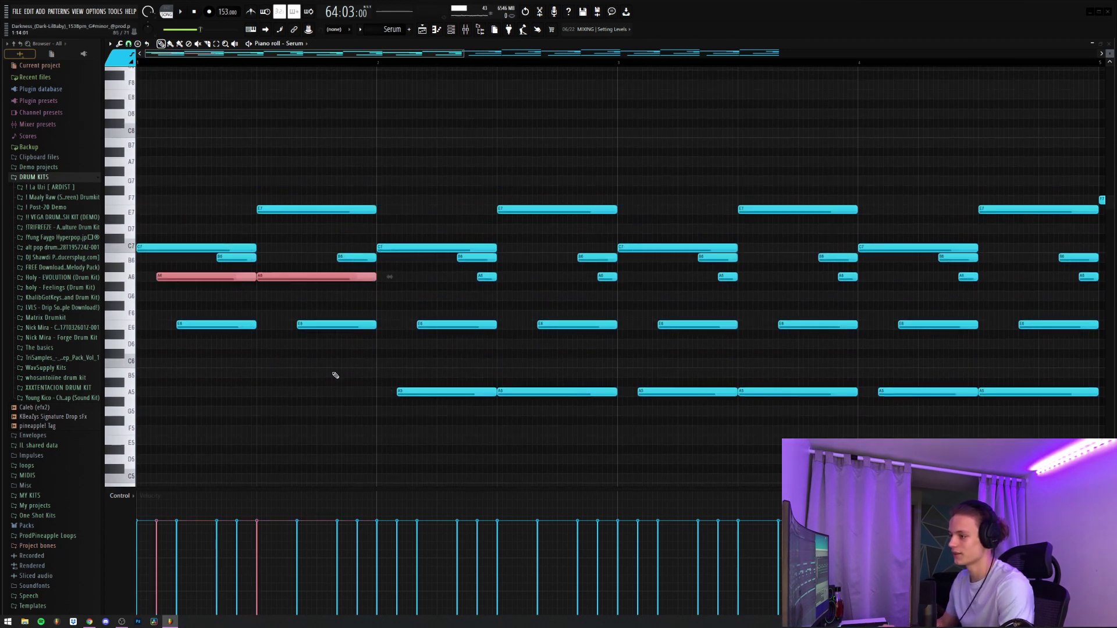
key("ctrl+Down")
left_click(293, 290)
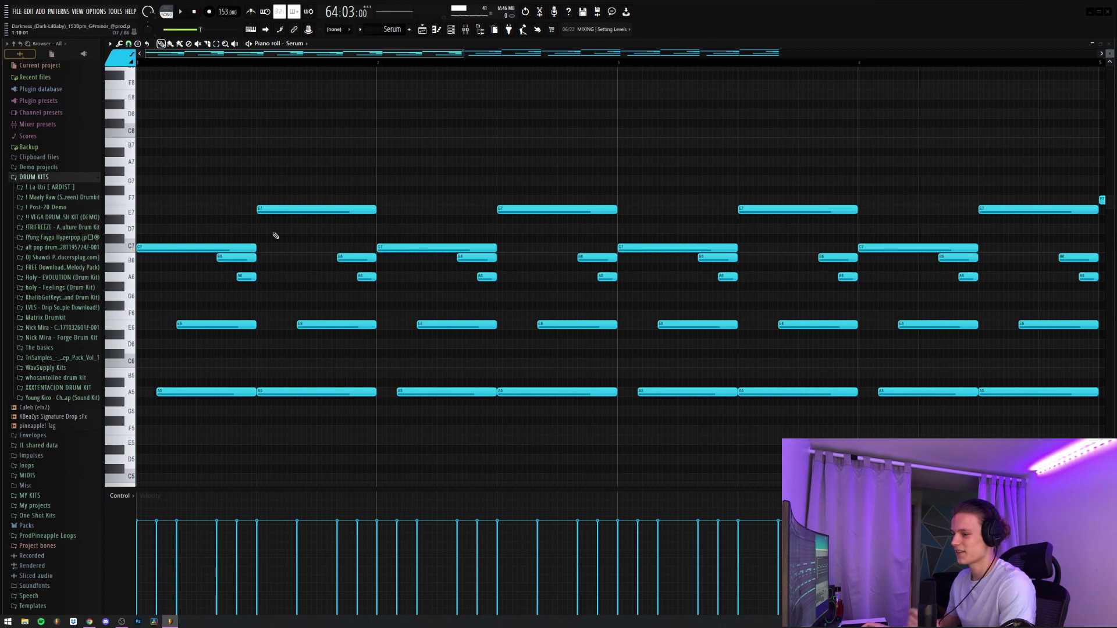
left_click_drag(220, 379, 372, 412)
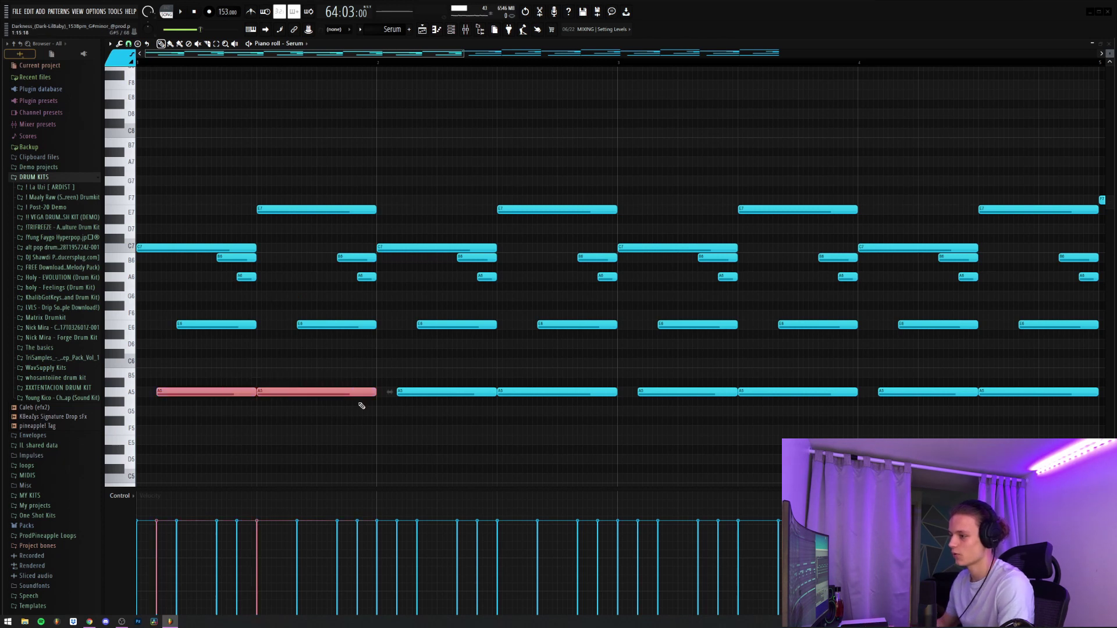
key("ctrl+Up")
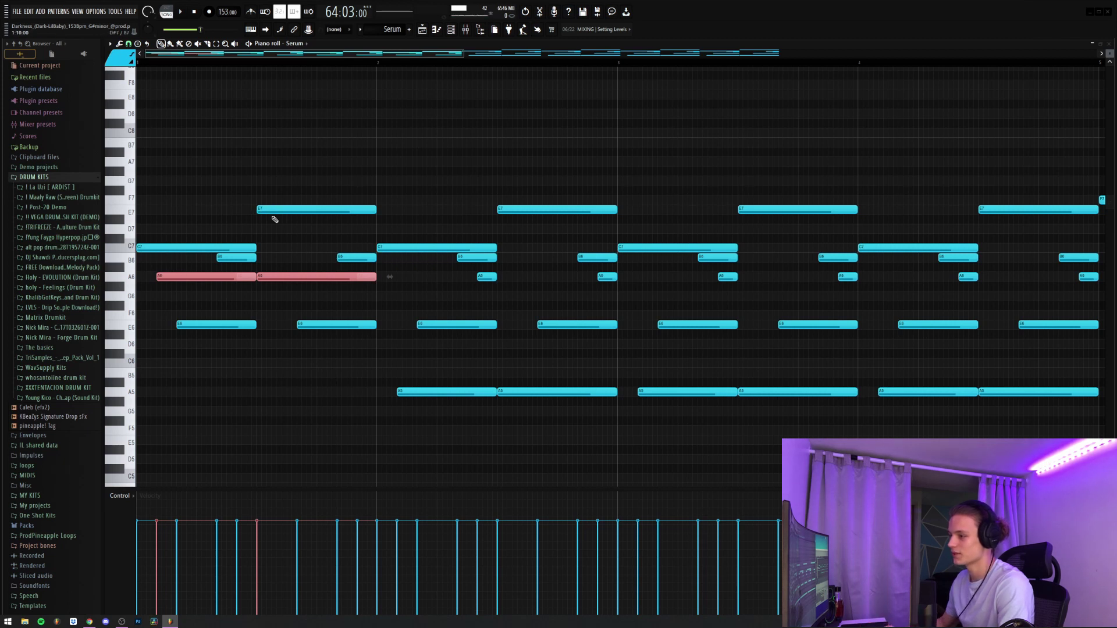
key("ctrl+Down")
key("ctrl+d")
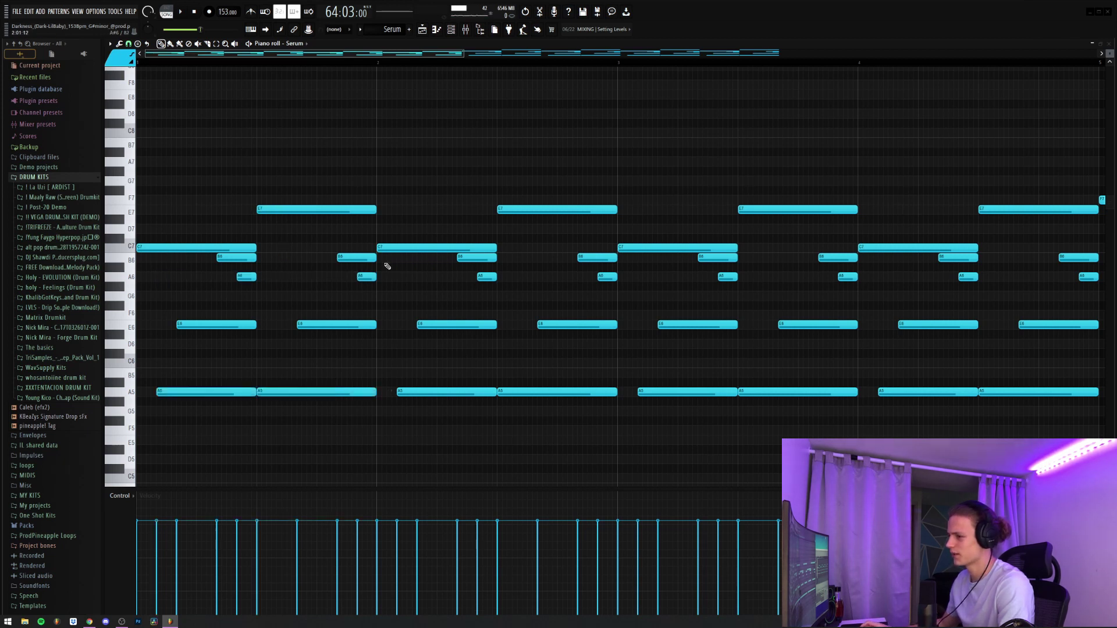
Highlight all the Serum arpeggio notes in bars 5 to 8, and clear the selection
scroll(310, 62, "down", 3)
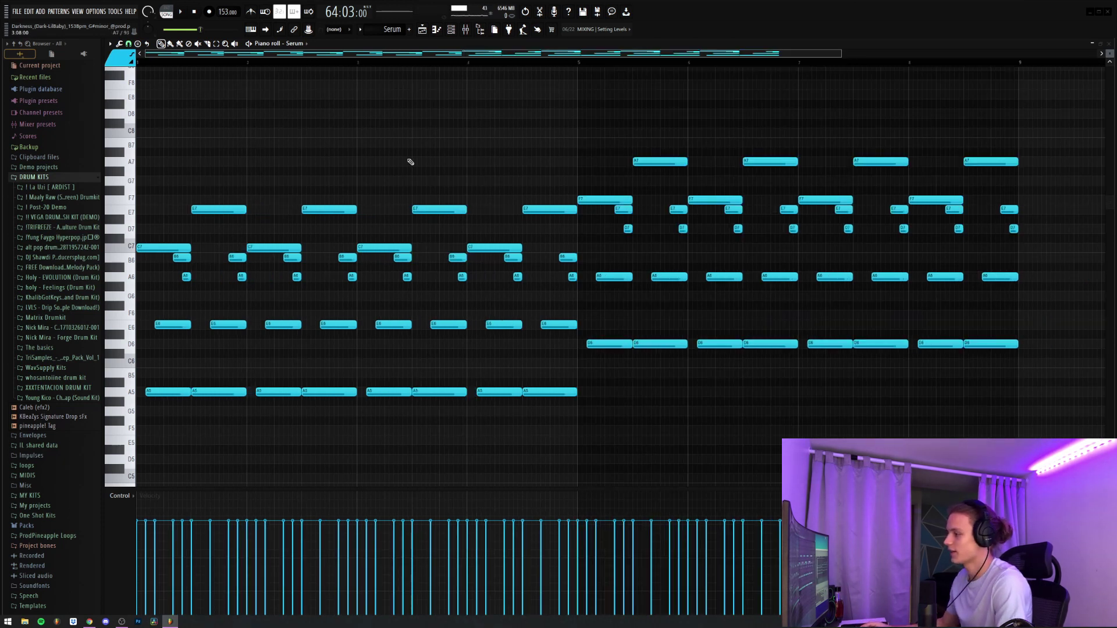
left_click_drag(602, 119, 1029, 390)
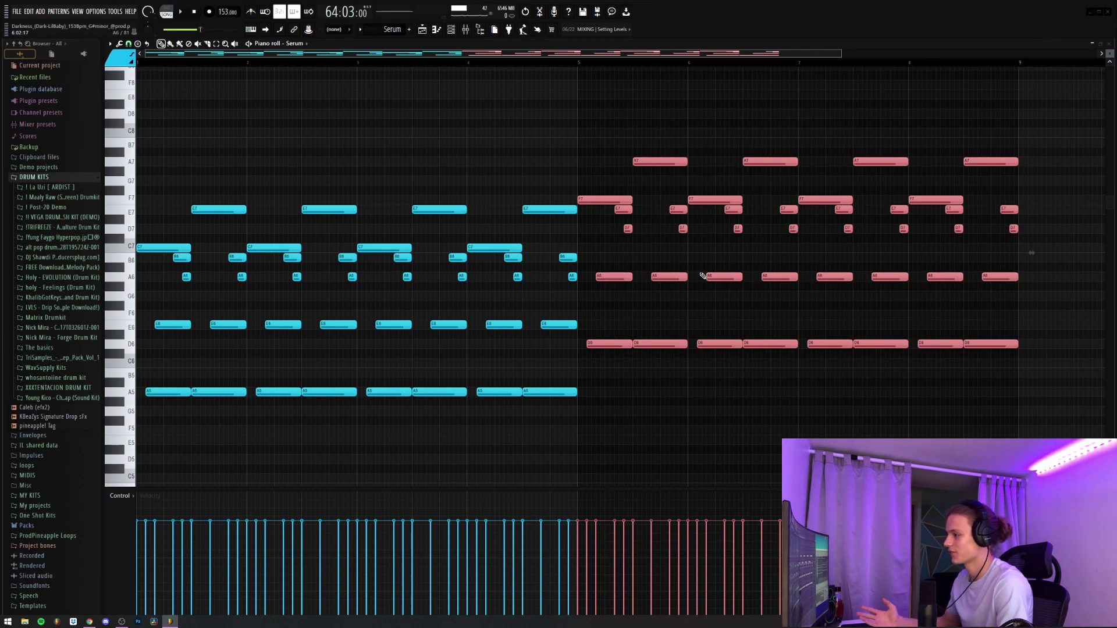
left_click(588, 177)
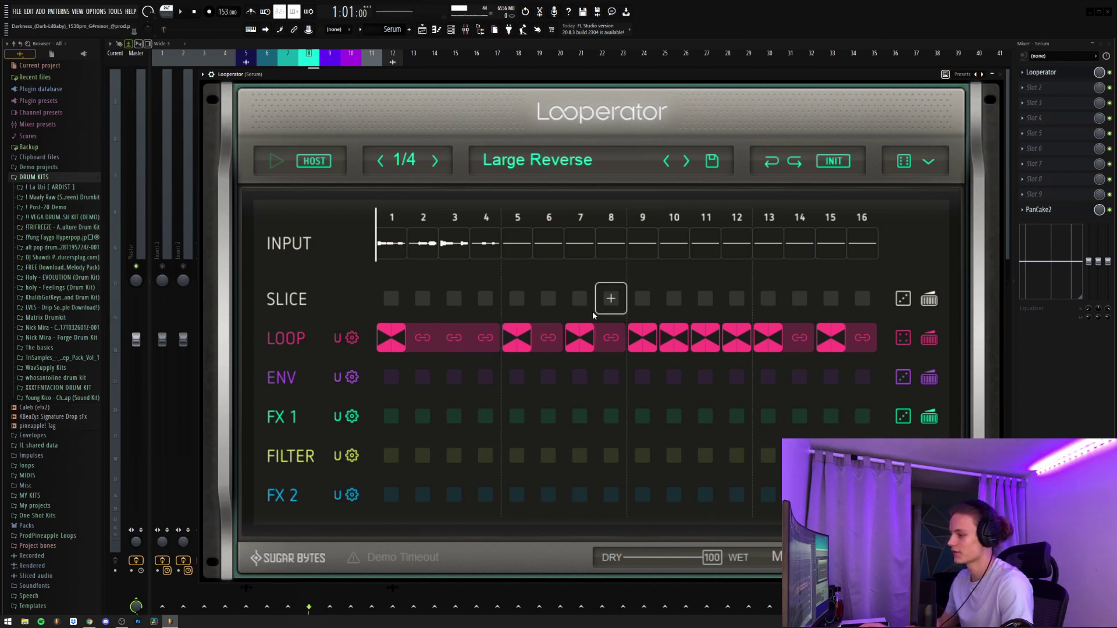
Close Looperator and review the PanCake2 panning curve on the Serum mixer track
left_click(1001, 75)
left_click(1056, 213)
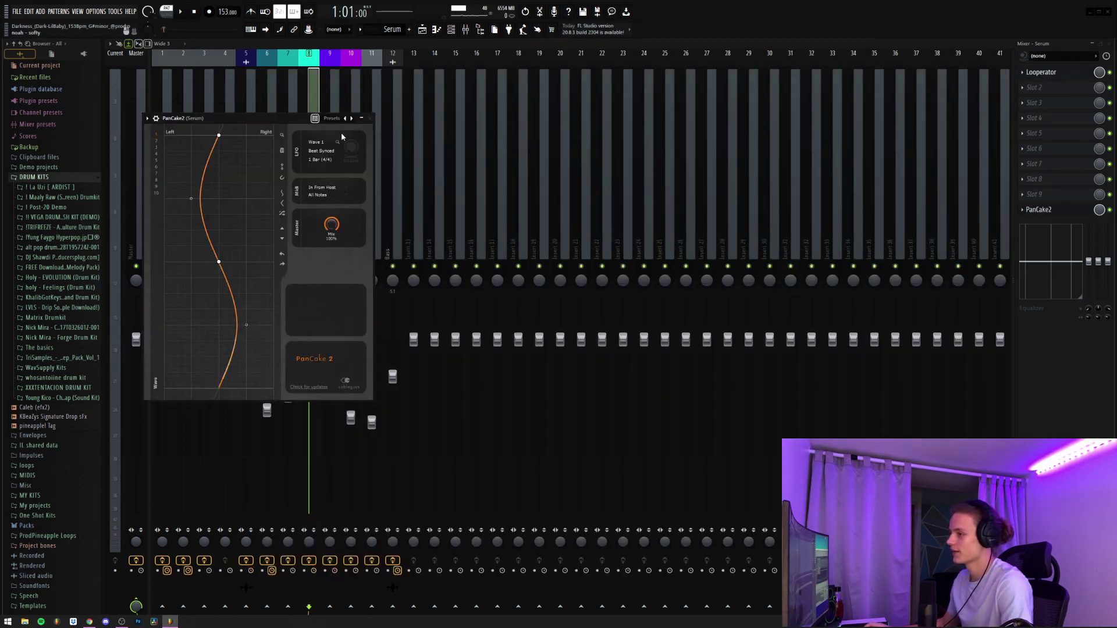
left_click(369, 119)
Play back the Serum arpeggio pattern from the piano roll, and stop playback
left_click(437, 29)
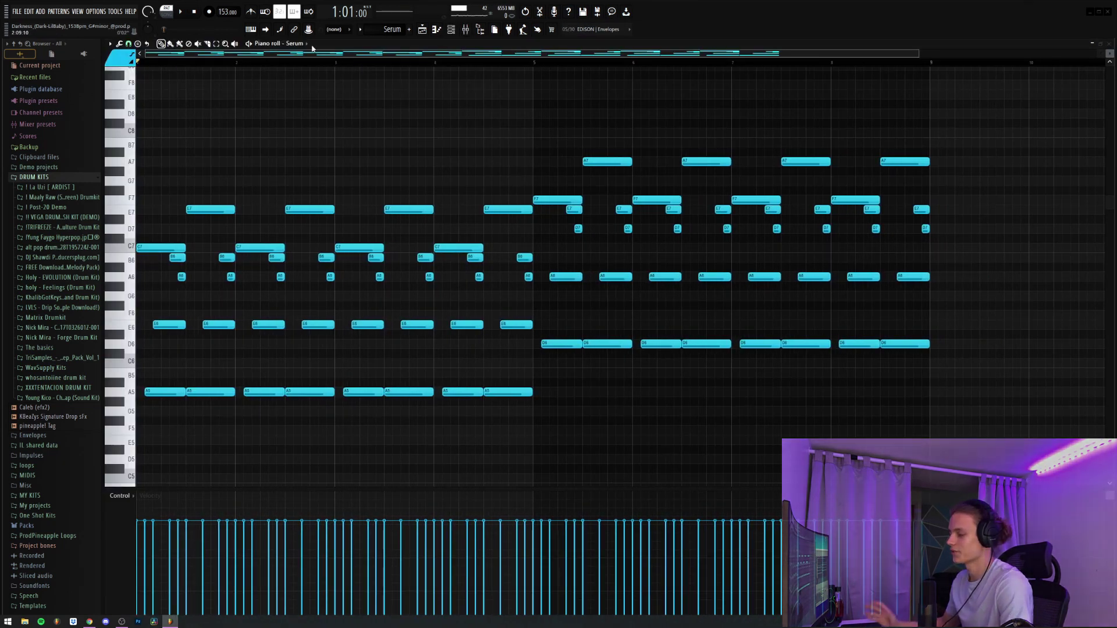
key("space")
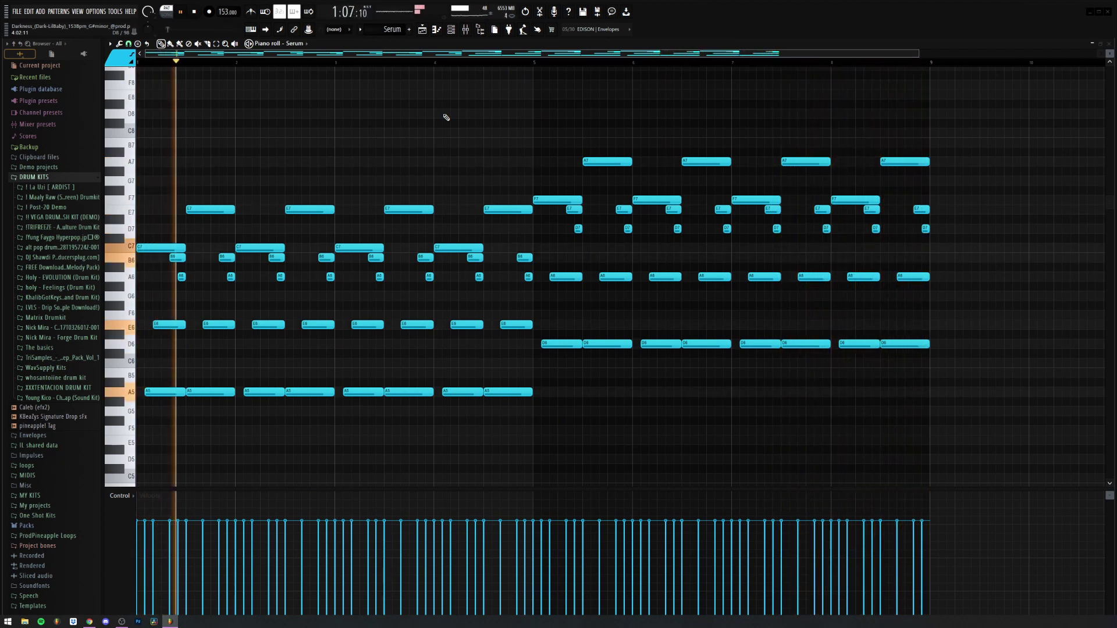
key("space")
Look over the Omnisphere #3 notes, and review the Fruity Reeverb 2 settings on its mixer track
scroll(313, 64, "down", 2)
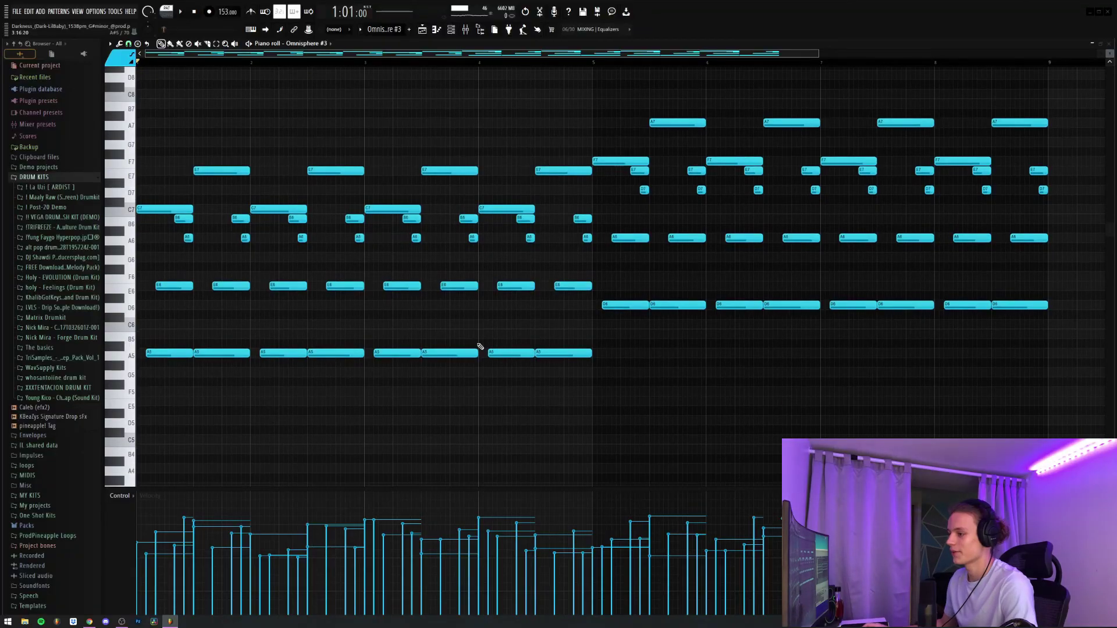
scroll(482, 348, "up", 2)
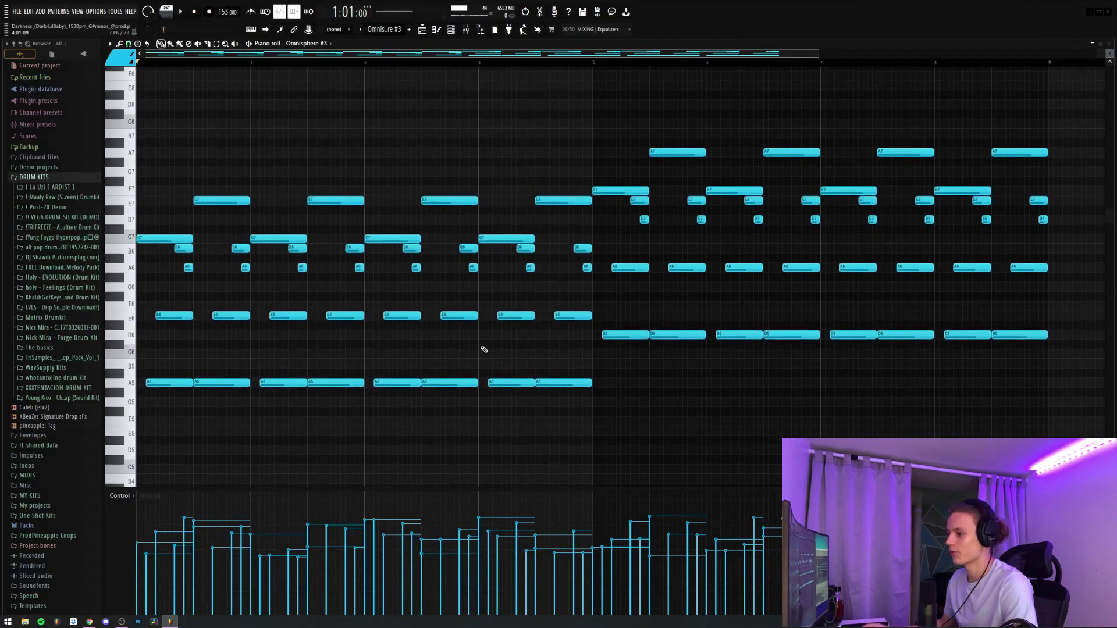
scroll(484, 349, "down", 3)
scroll(484, 351, "up", 2)
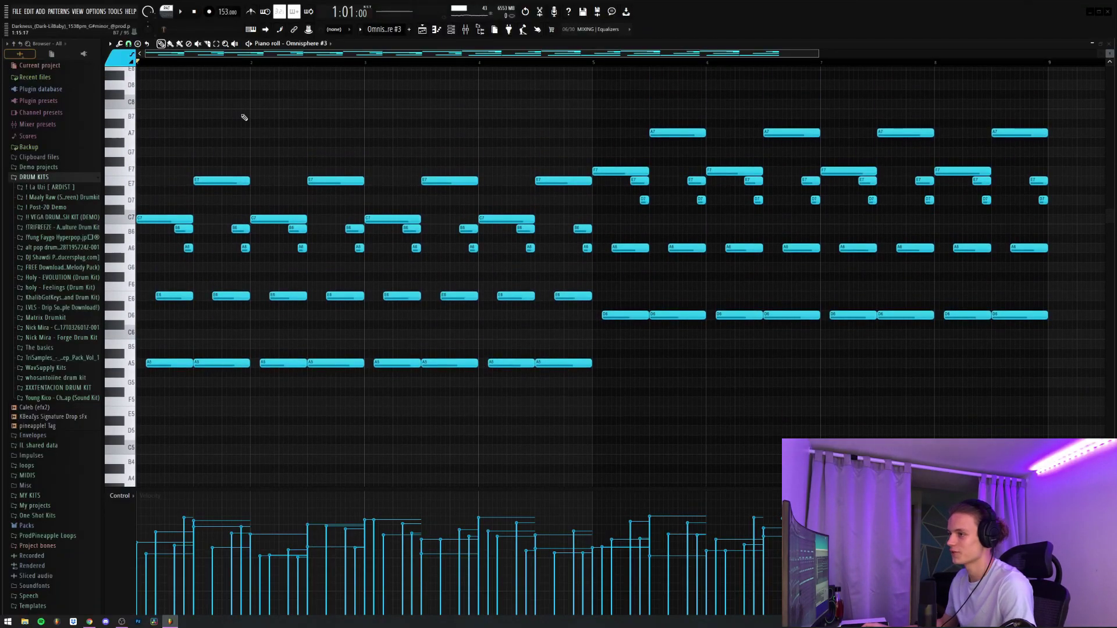
scroll(369, 75, "up", 2)
key("F9")
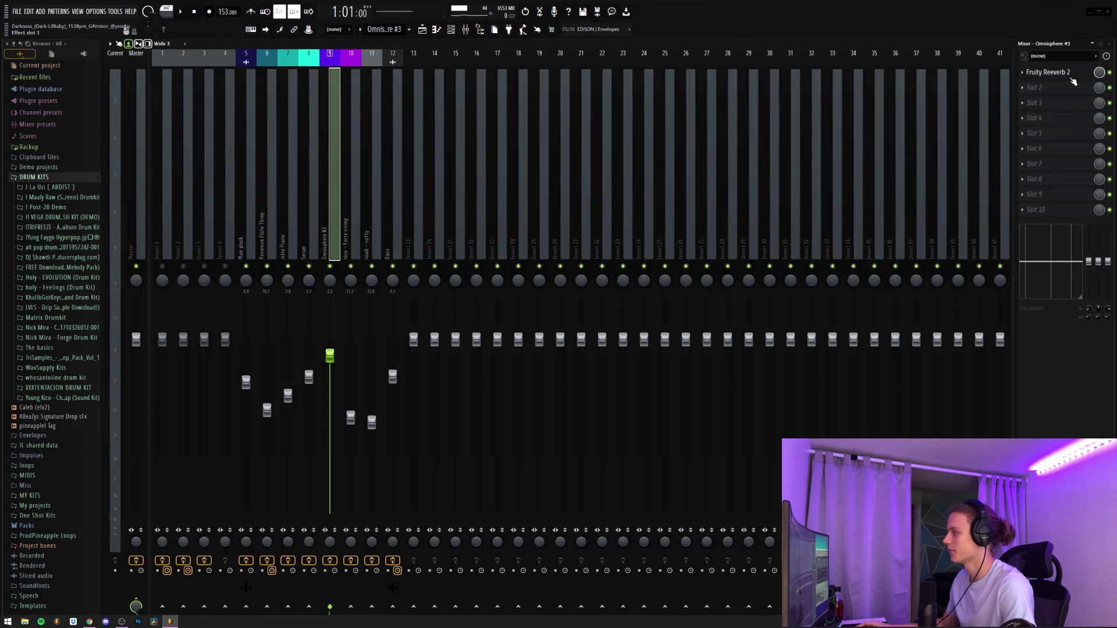
left_click(1071, 78)
left_click_drag(301, 134, 319, 133)
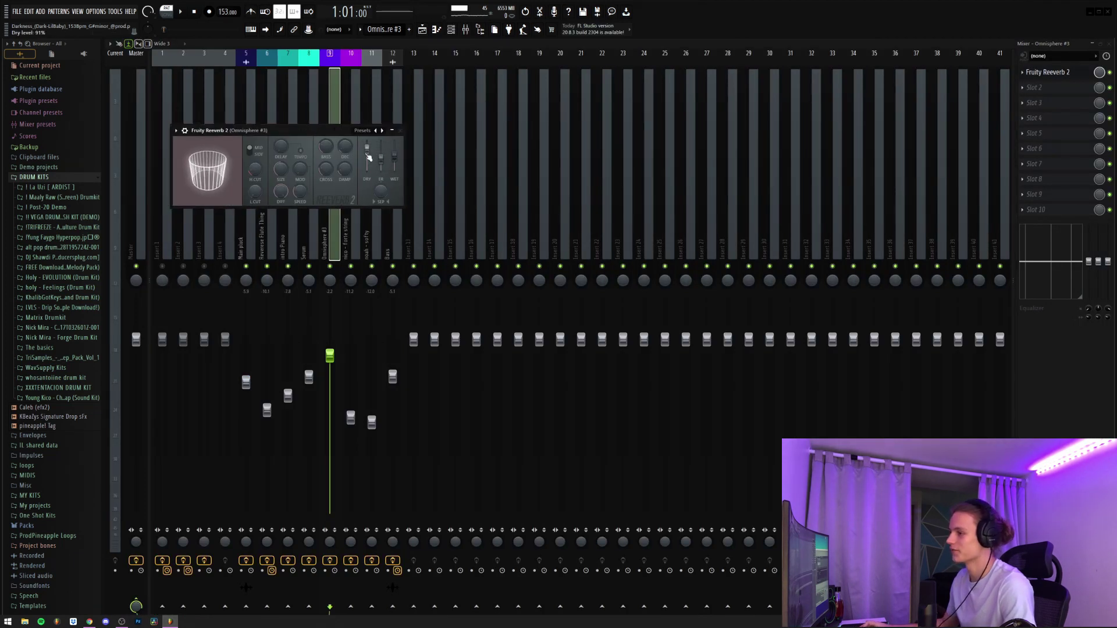
Return to the Omnisphere #3 piano roll, play the pattern through, and stop playback
key("F9")
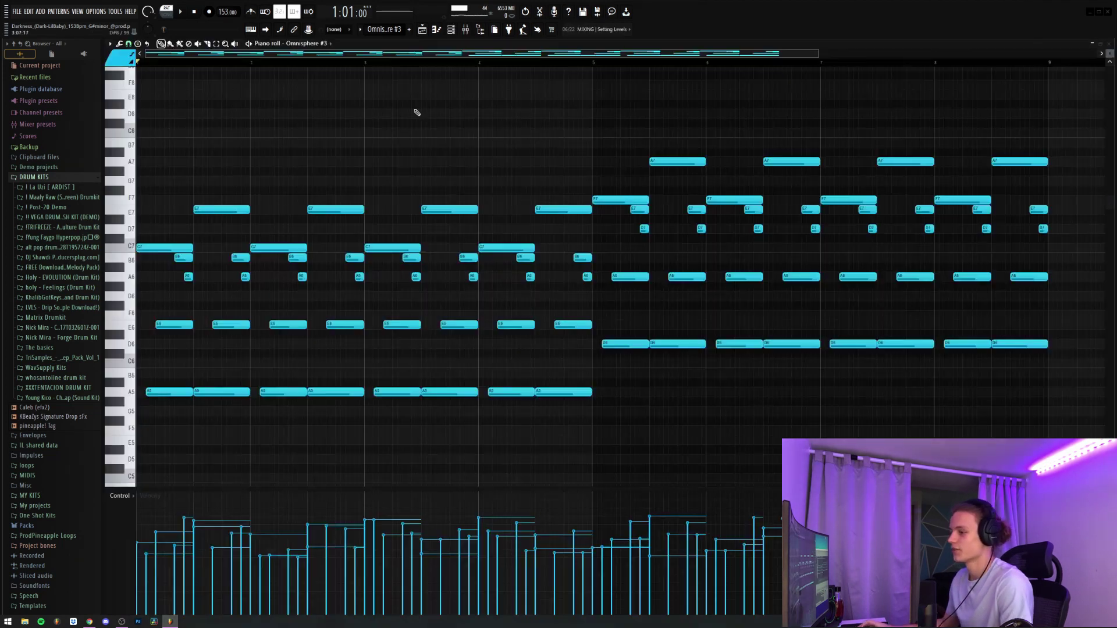
key("space")
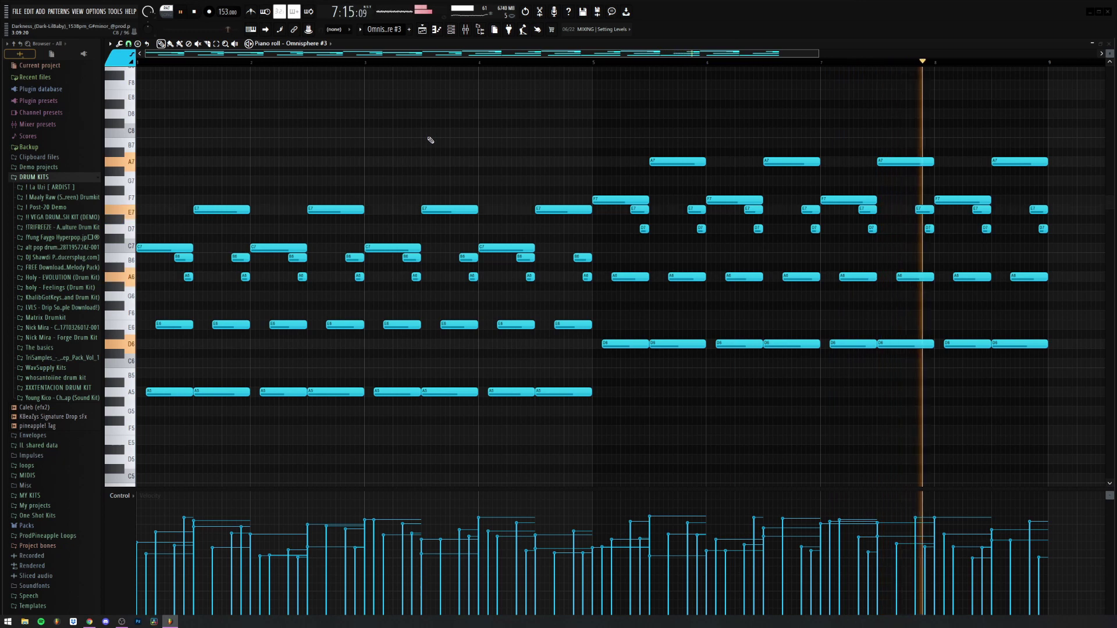
key("space")
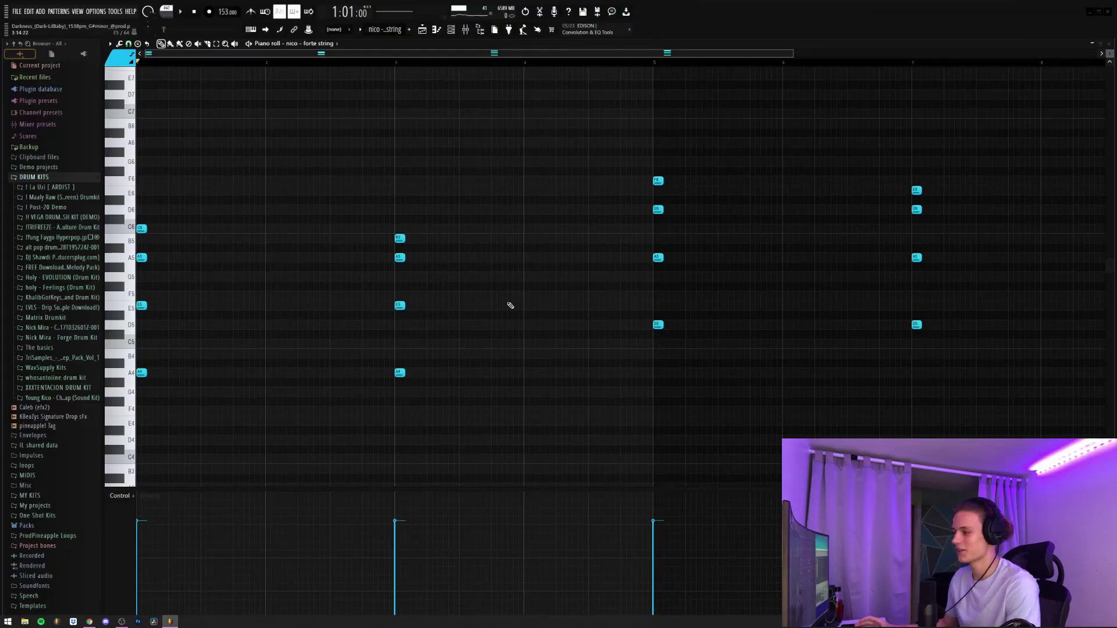
Highlight the lowest notes of the forte string chords, first the A4 pair and then the D5 pair
scroll(217, 247, "down", 1)
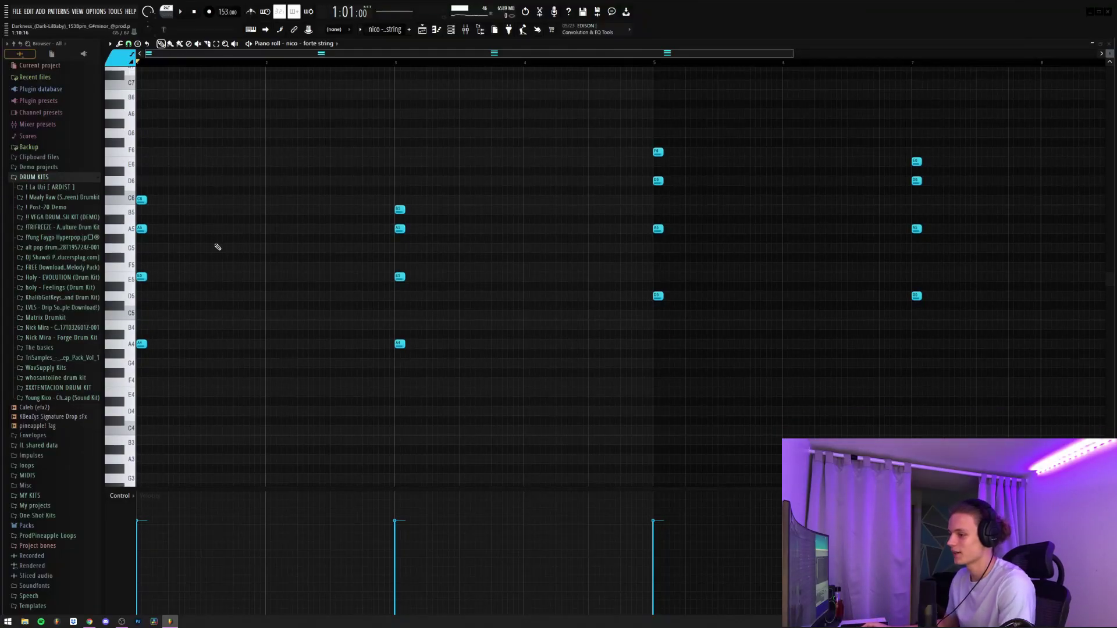
left_click_drag(492, 349, 137, 331)
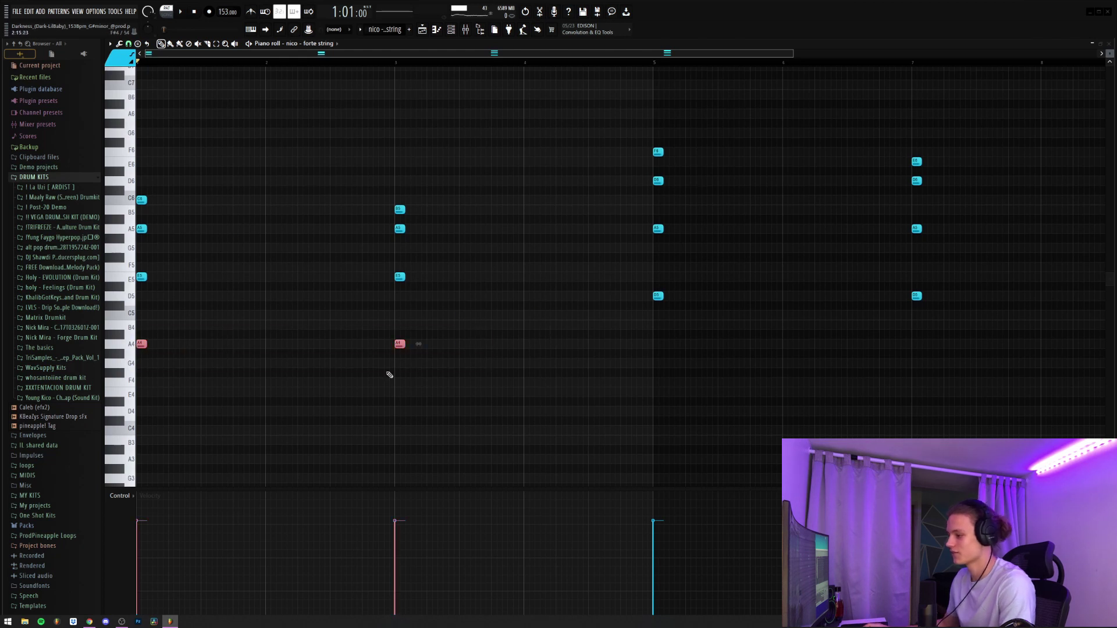
left_click_drag(629, 295, 990, 301)
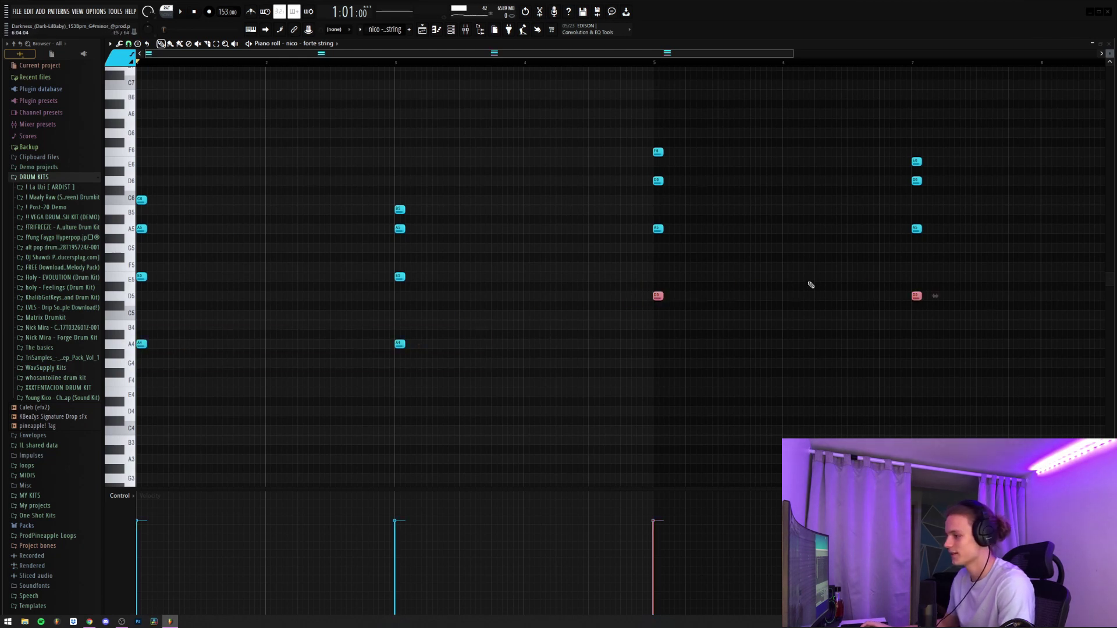
Highlight the E5 pair and the top C6 and B5 notes of the first two string chords, and clear the selection
scroll(501, 325, "up", 2)
left_click_drag(481, 320, 102, 344)
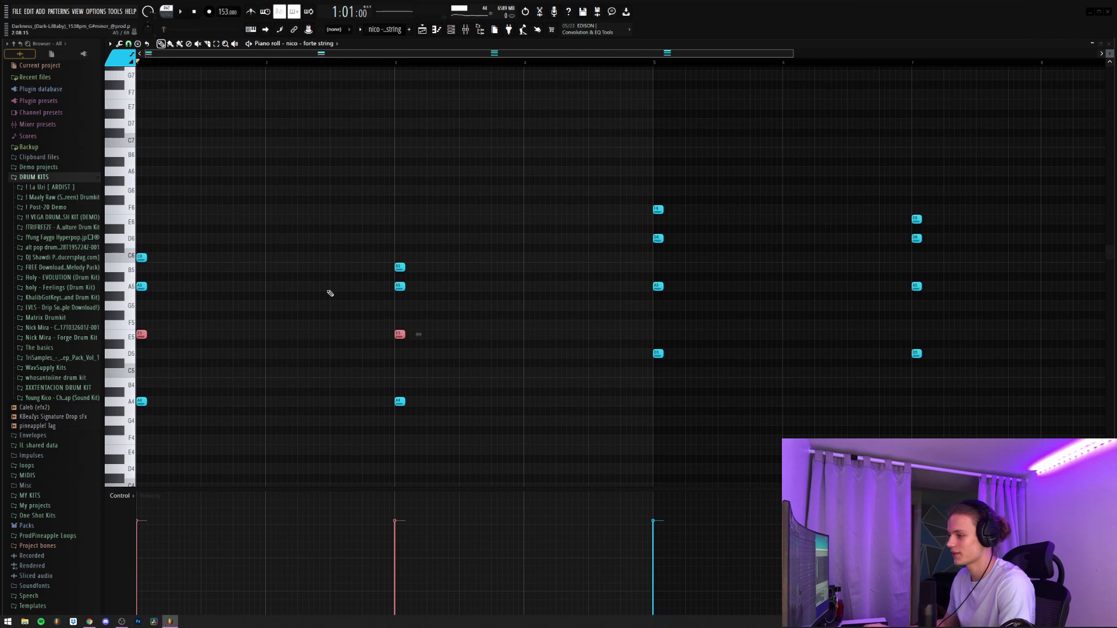
left_click_drag(443, 269, 139, 236)
key("ctrl+Down")
Play back the forte string chord pattern in the piano roll
scroll(138, 270, "down", 1)
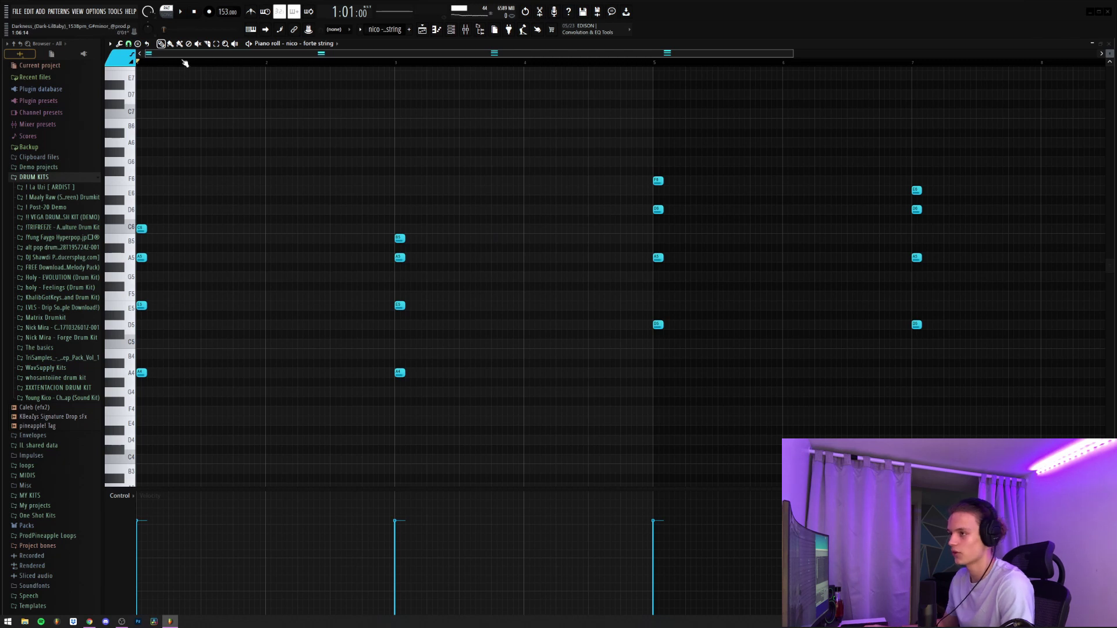
scroll(183, 66, "down", 1)
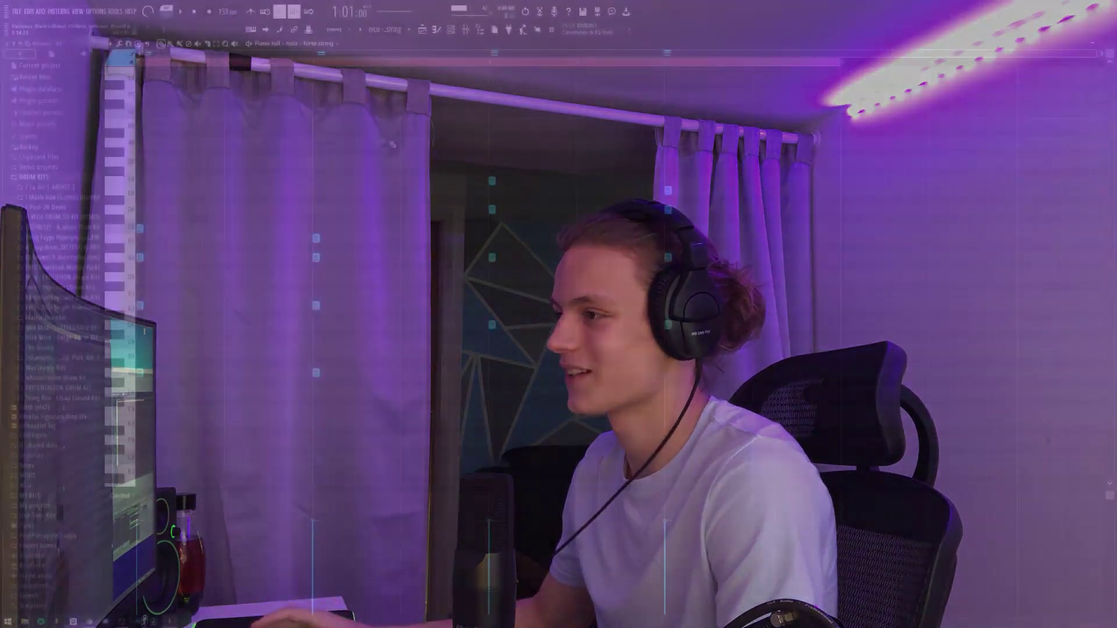
key("space")
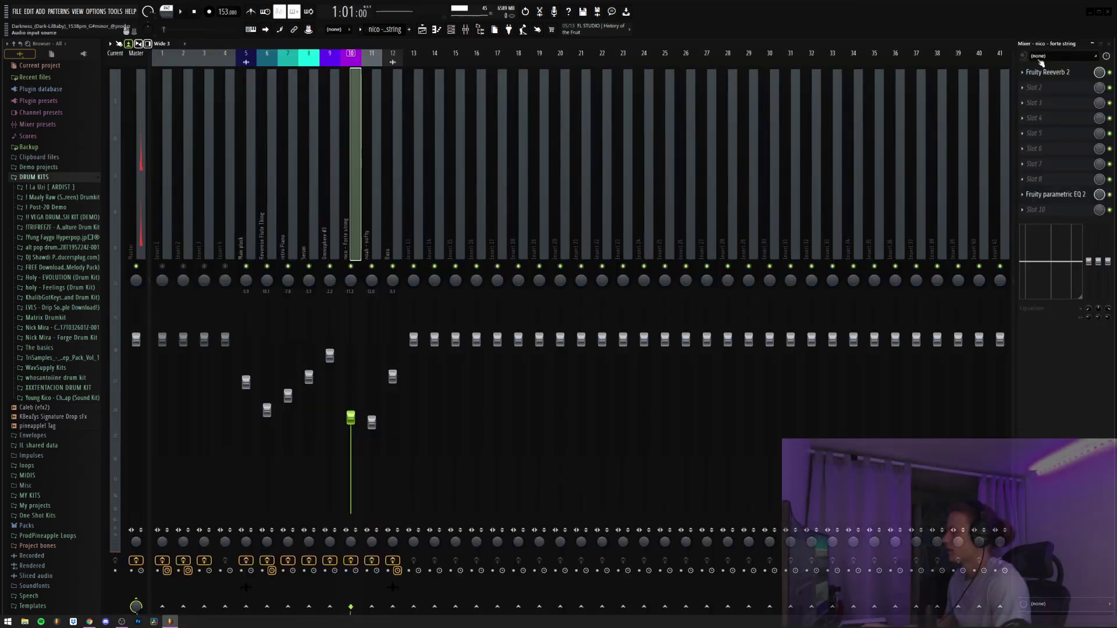
Review the Fruity Reeverb 2 and Fruity parametric EQ 2 settings on the forte string mixer track
left_click(1072, 75)
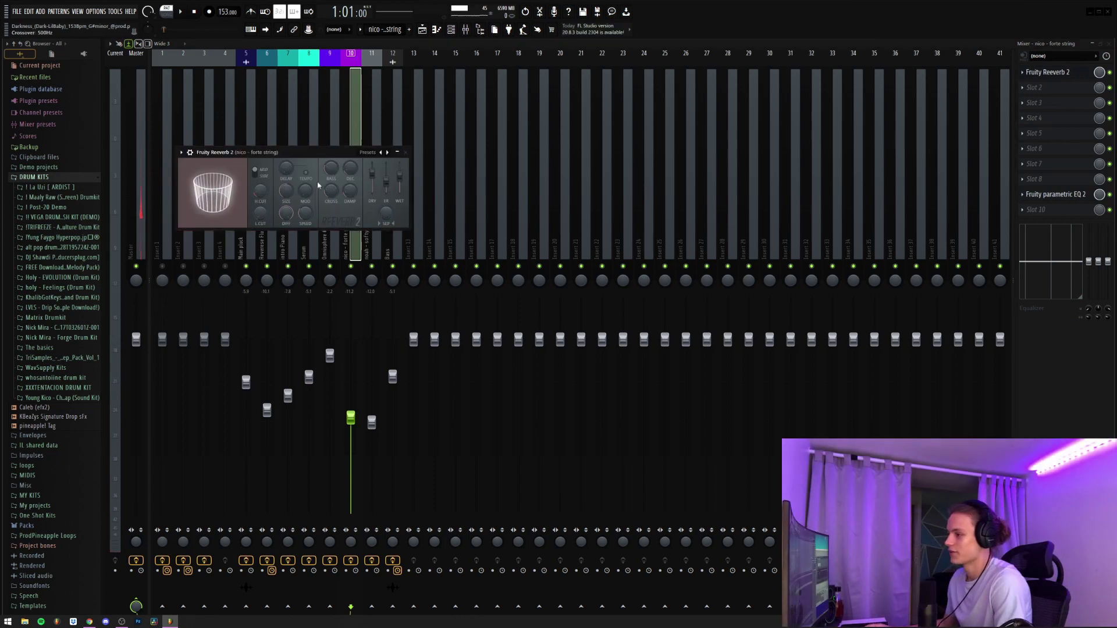
left_click_drag(338, 148, 421, 152)
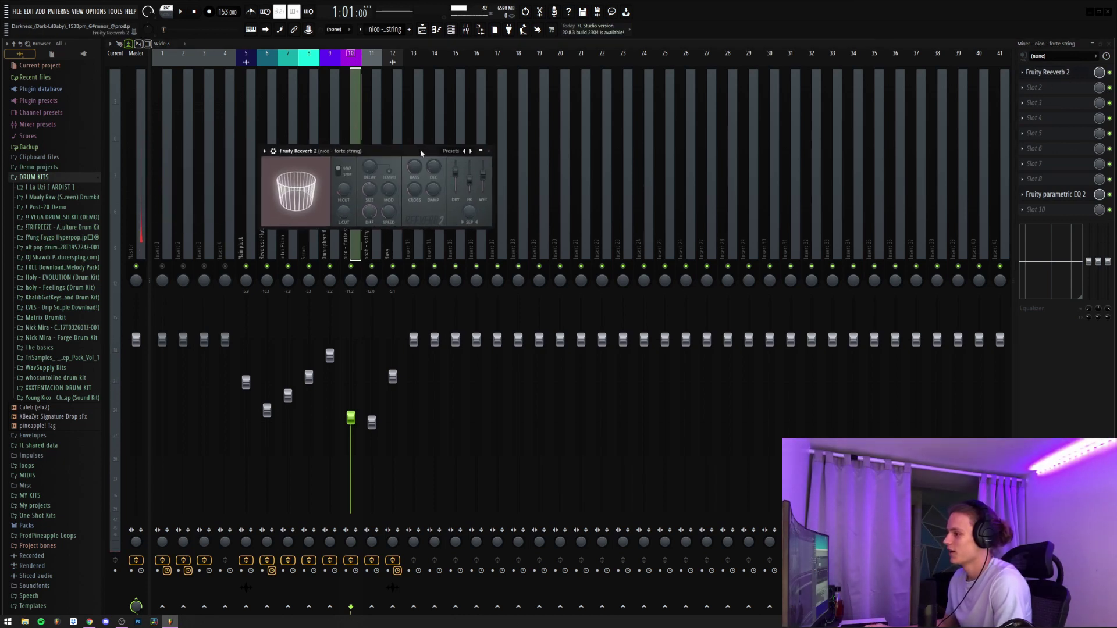
left_click(488, 151)
left_click(1079, 197)
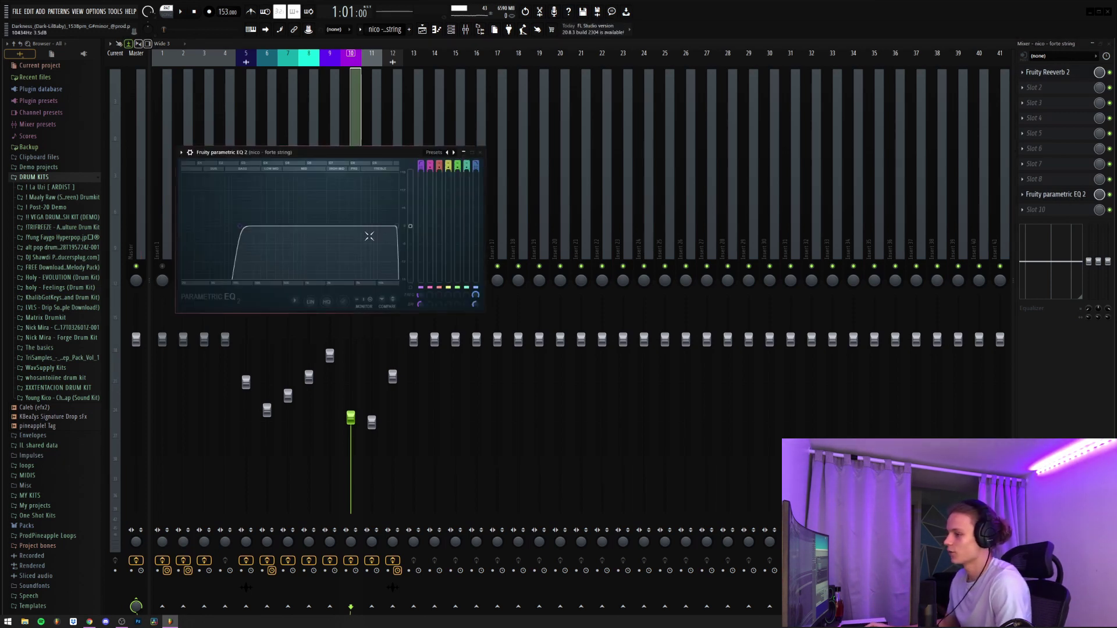
left_click_drag(321, 149, 370, 140)
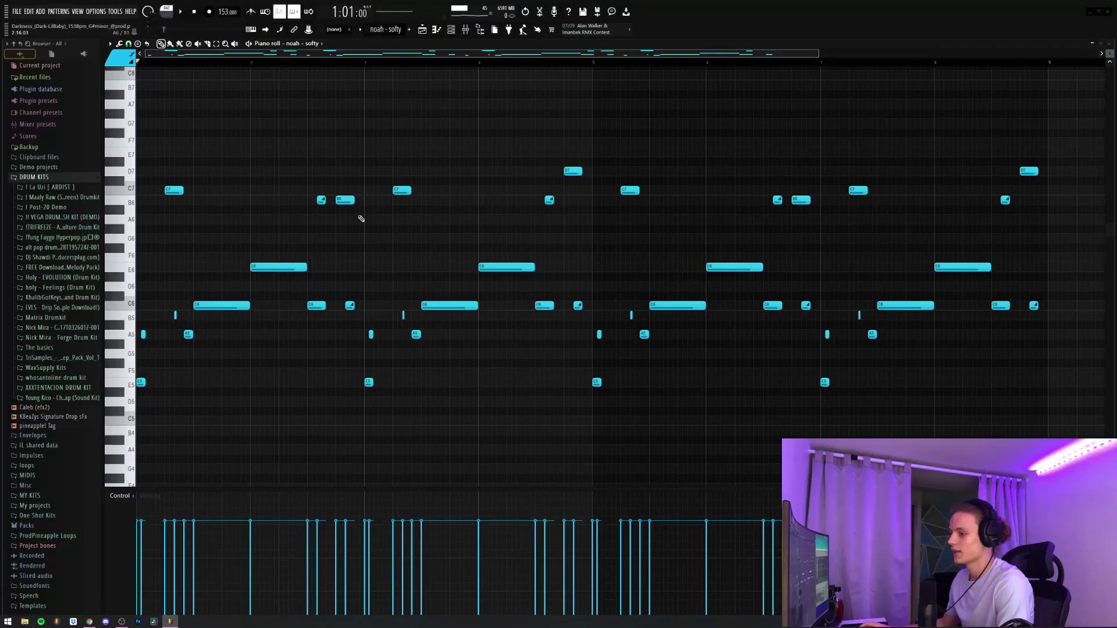
Highlight the long C6 and E6 notes of the noah - softy melody, in the first phrase and its repeat
scroll(274, 175, "up", 4)
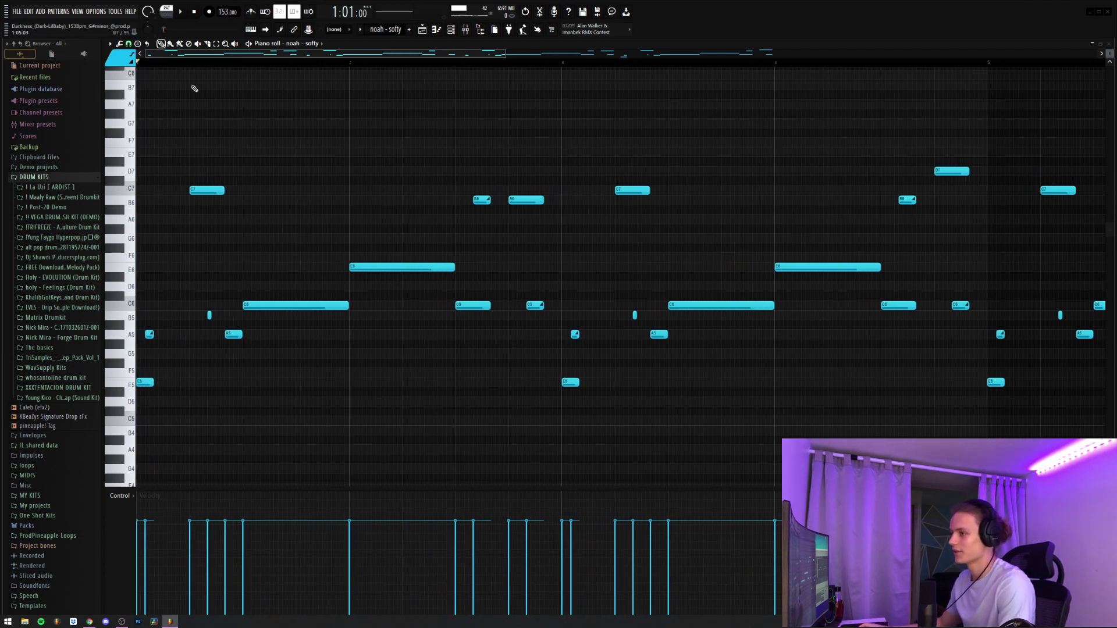
scroll(194, 88, "up", 5)
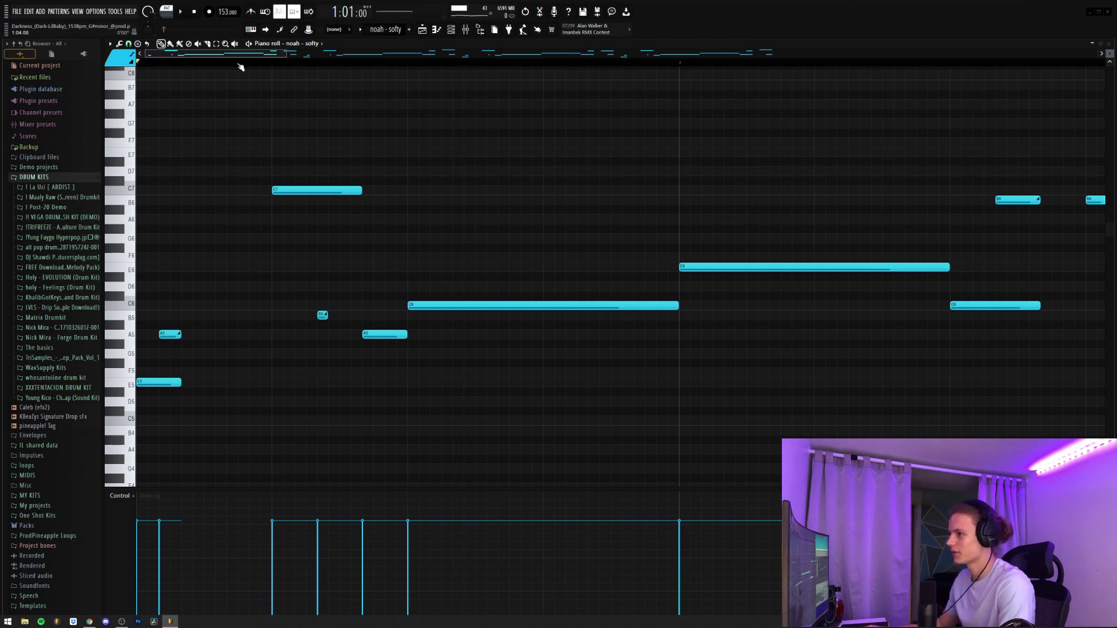
scroll(241, 67, "down", 6)
scroll(253, 62, "up", 4)
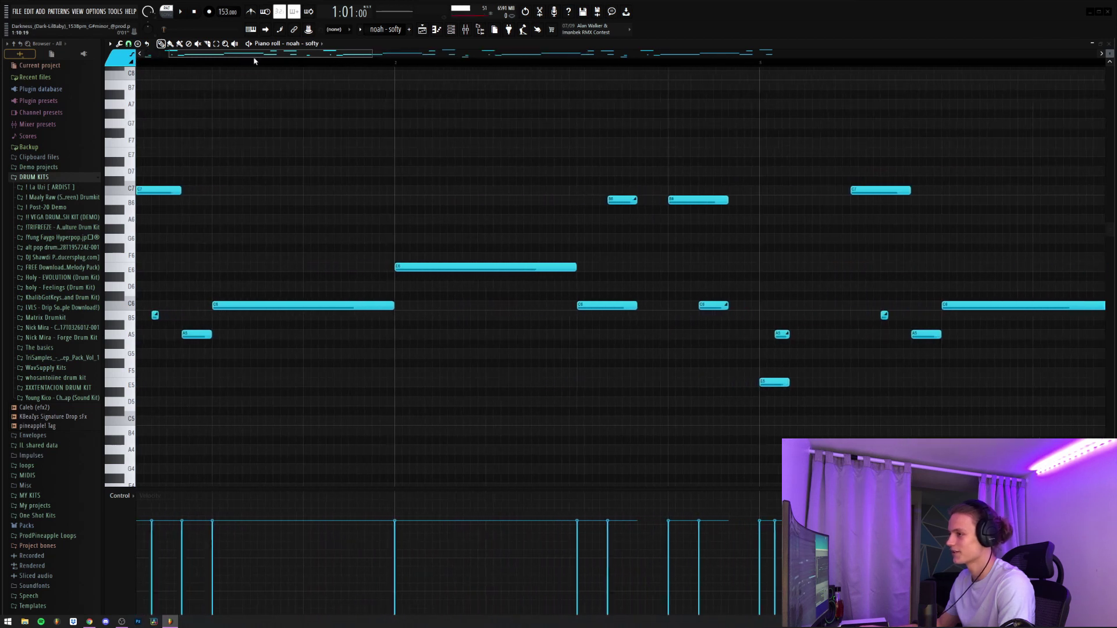
left_click_drag(254, 57, 155, 84)
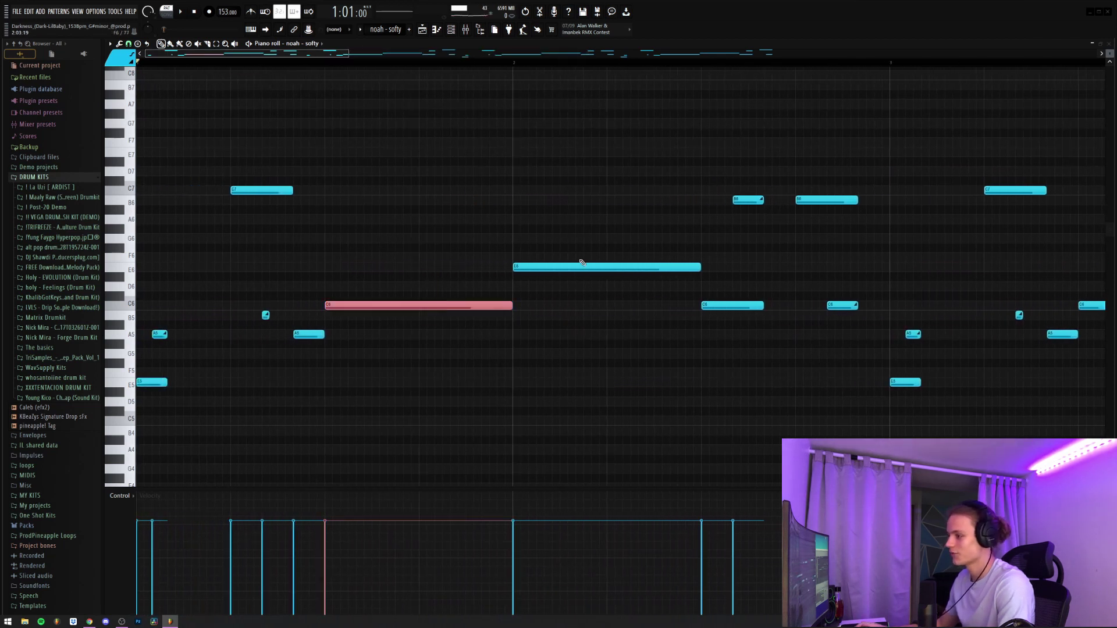
scroll(332, 66, "down", 3)
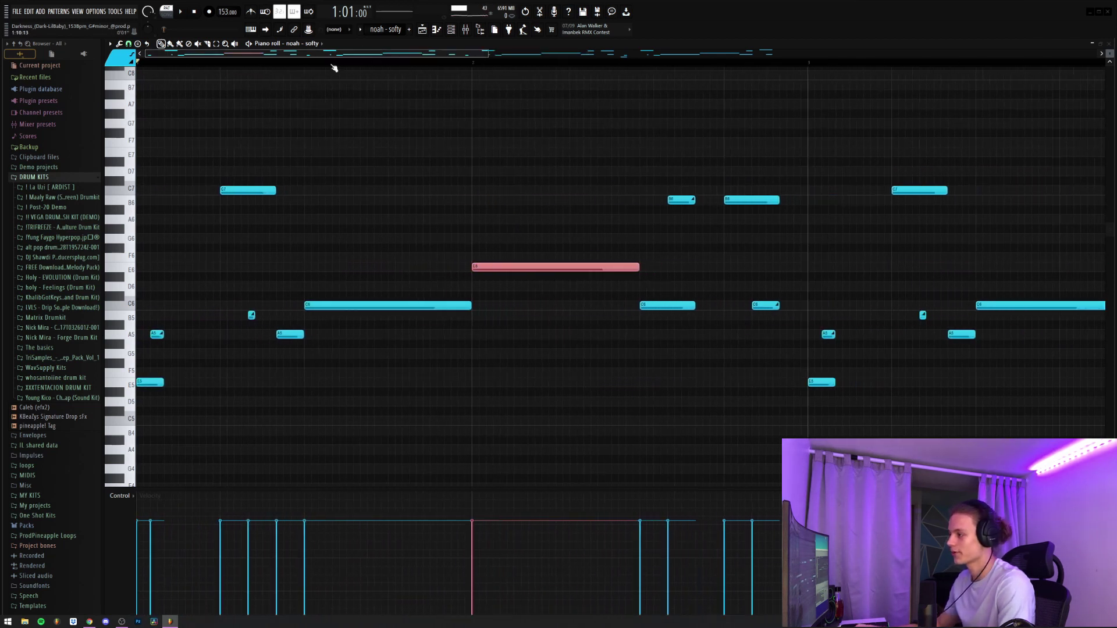
left_click_drag(296, 244, 381, 366)
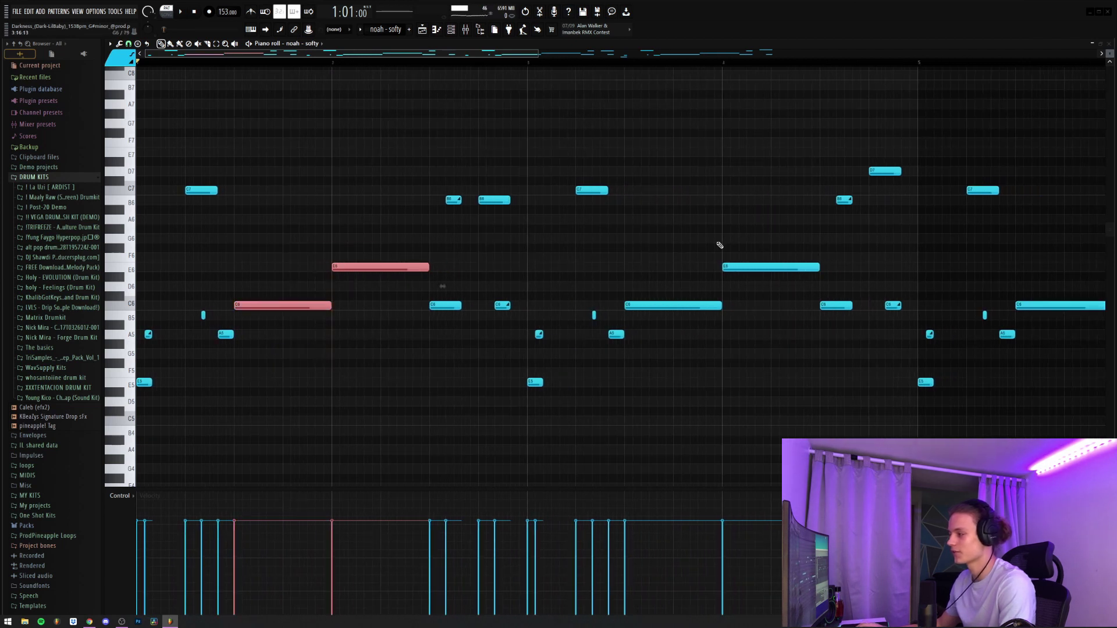
left_click_drag(688, 243, 849, 368)
Highlight the short noah - softy notes before and after the long pair, and play back the pattern
left_click_drag(138, 157, 218, 401)
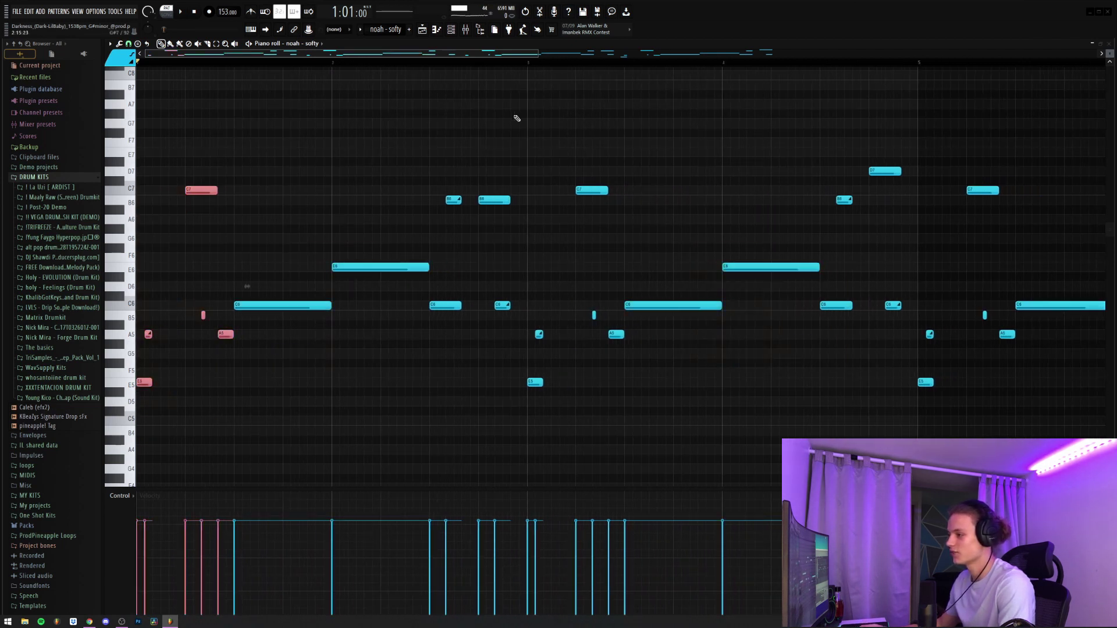
left_click_drag(444, 186, 523, 352)
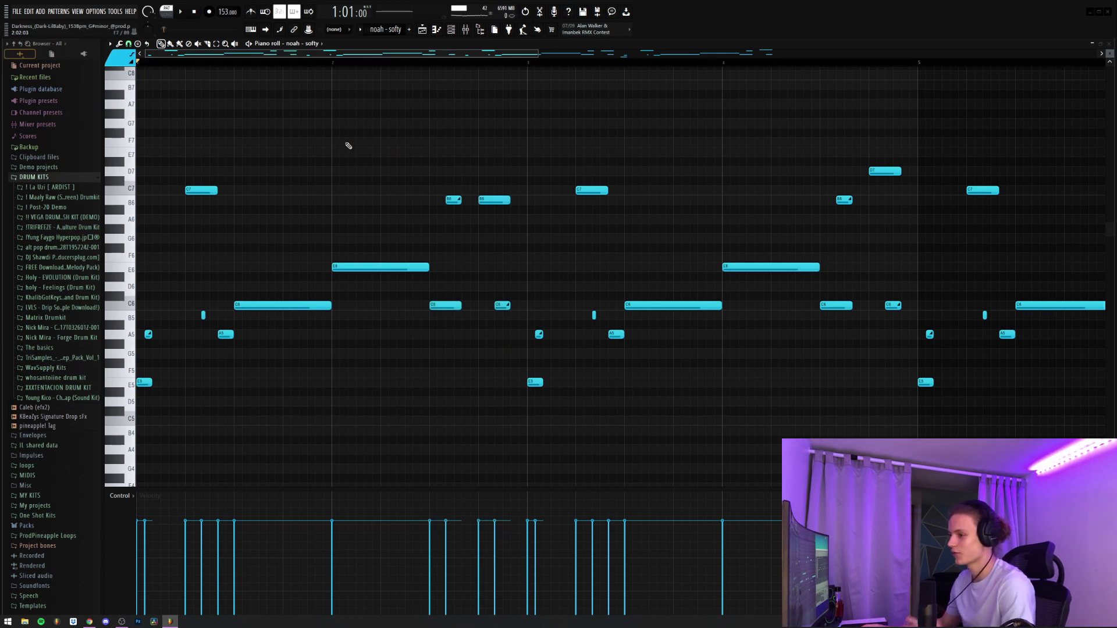
left_click_drag(179, 168, 220, 320)
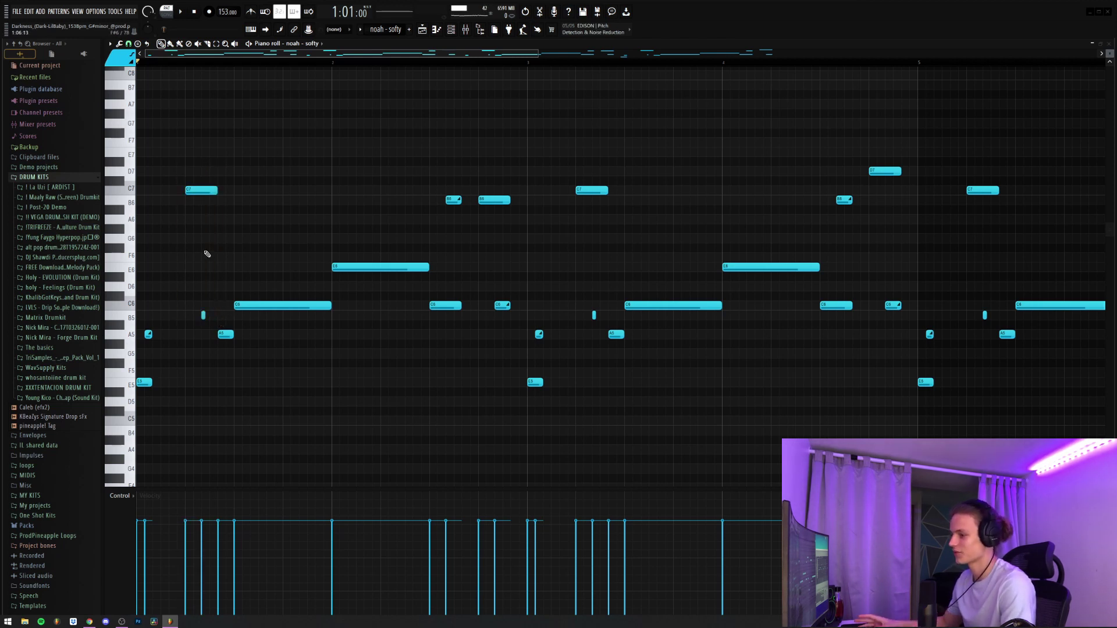
scroll(322, 87, "down", 3, "ctrl")
key("space")
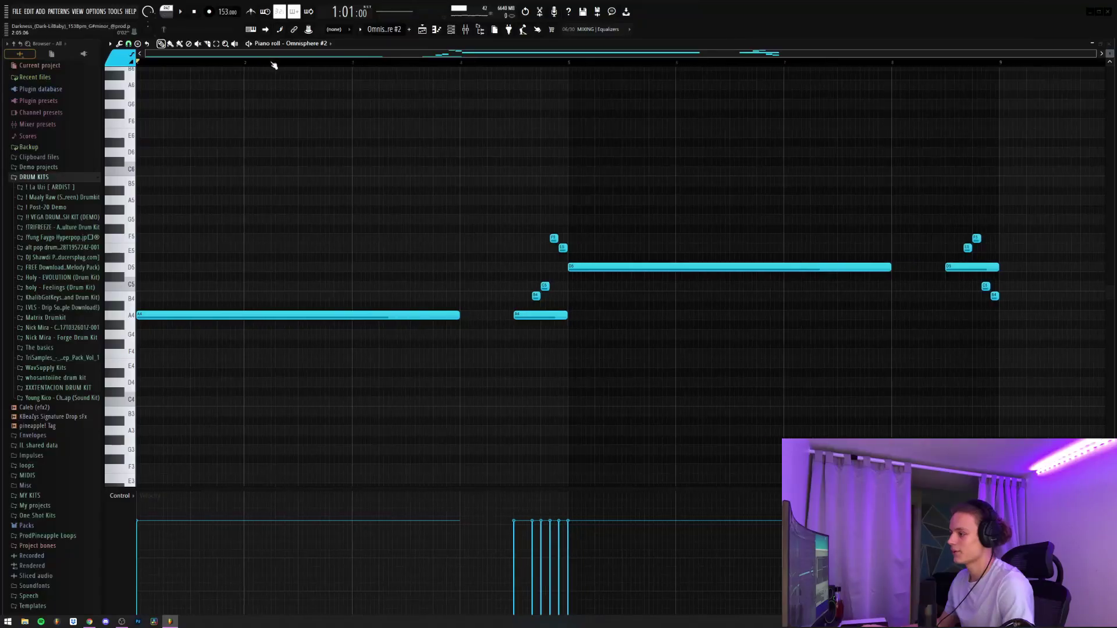
Highlight the A4 bass notes, the gap between them and the four-note run before the long D5 in Omnisphere #2
scroll(273, 64, "down", 2)
scroll(256, 65, "up", 4)
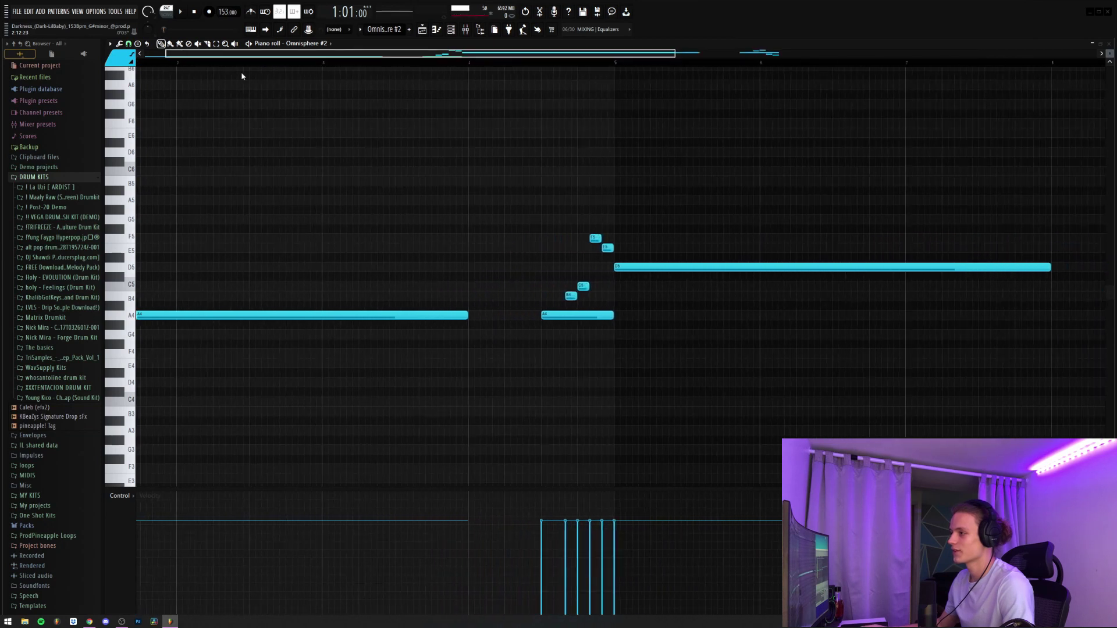
scroll(318, 66, "down", 3)
scroll(384, 203, "down", 1)
left_click_drag(403, 216, 457, 300)
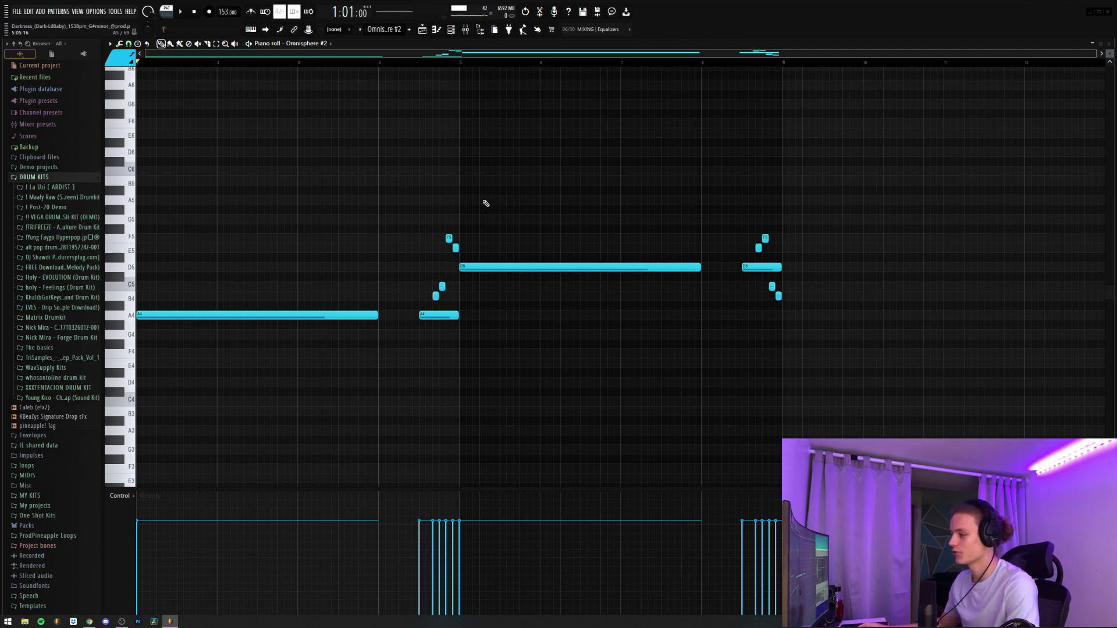
left_click_drag(414, 229, 290, 353)
left_click_drag(382, 302, 402, 338)
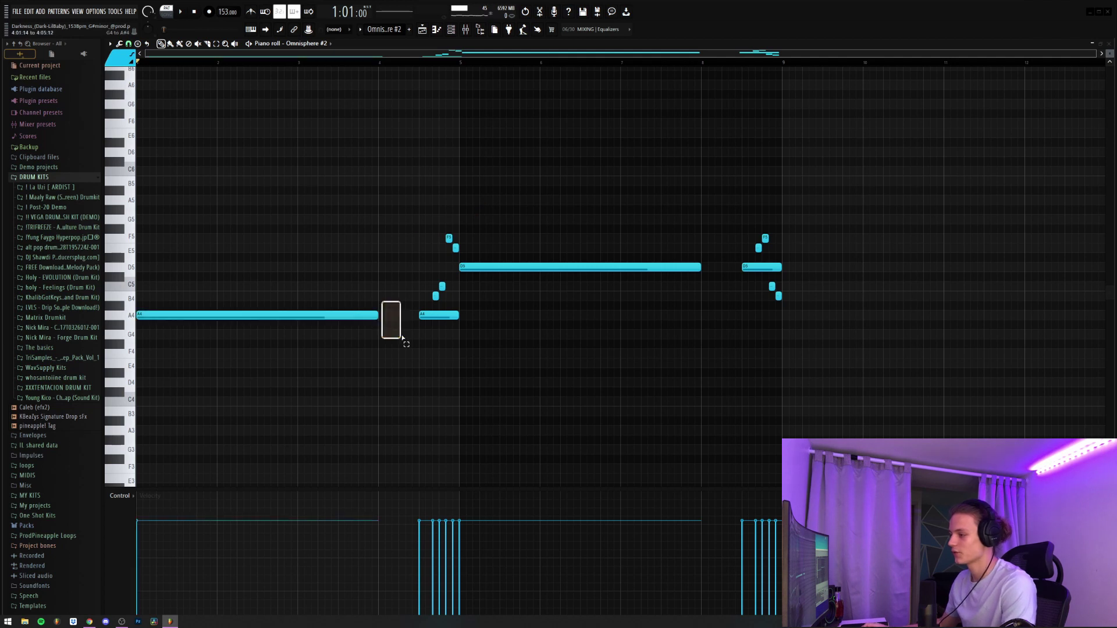
left_click_drag(428, 225, 458, 299)
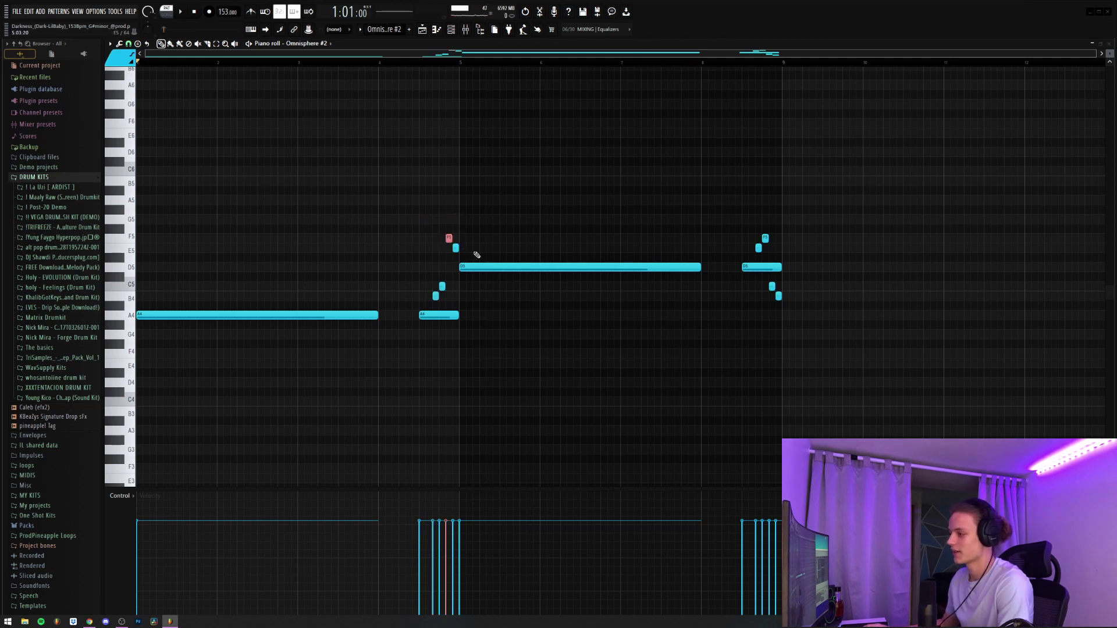
Highlight the D5 bass section with its closing run and the first long A4 note, and clear the selection
left_click_drag(463, 244, 553, 299)
left_click(723, 245, "ctrl")
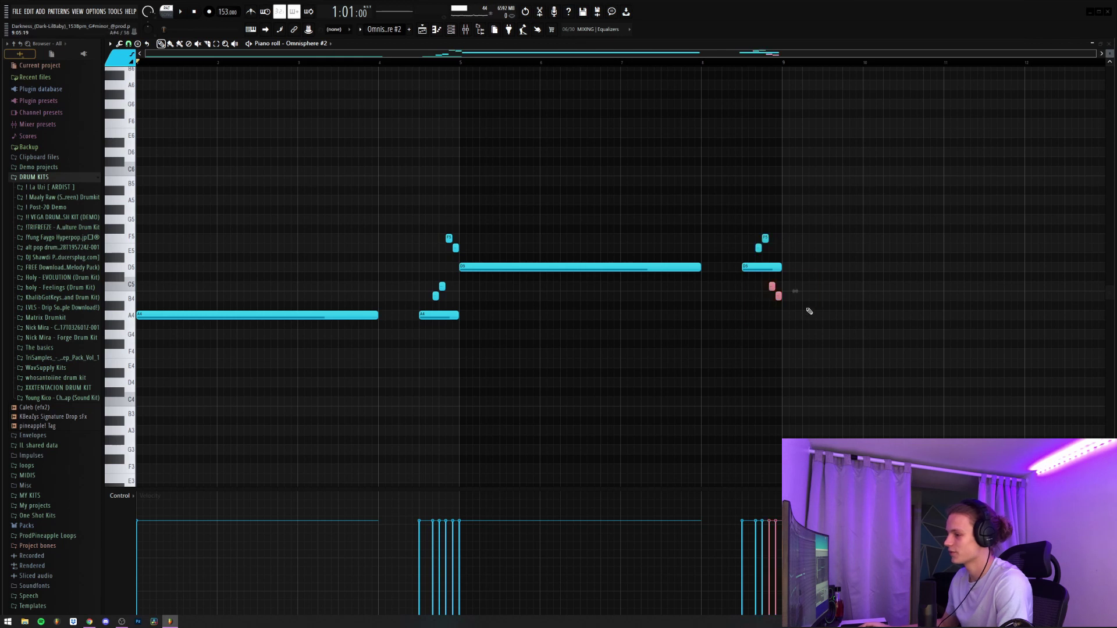
left_click_drag(205, 292, 196, 352)
left_click(260, 235, "ctrl")
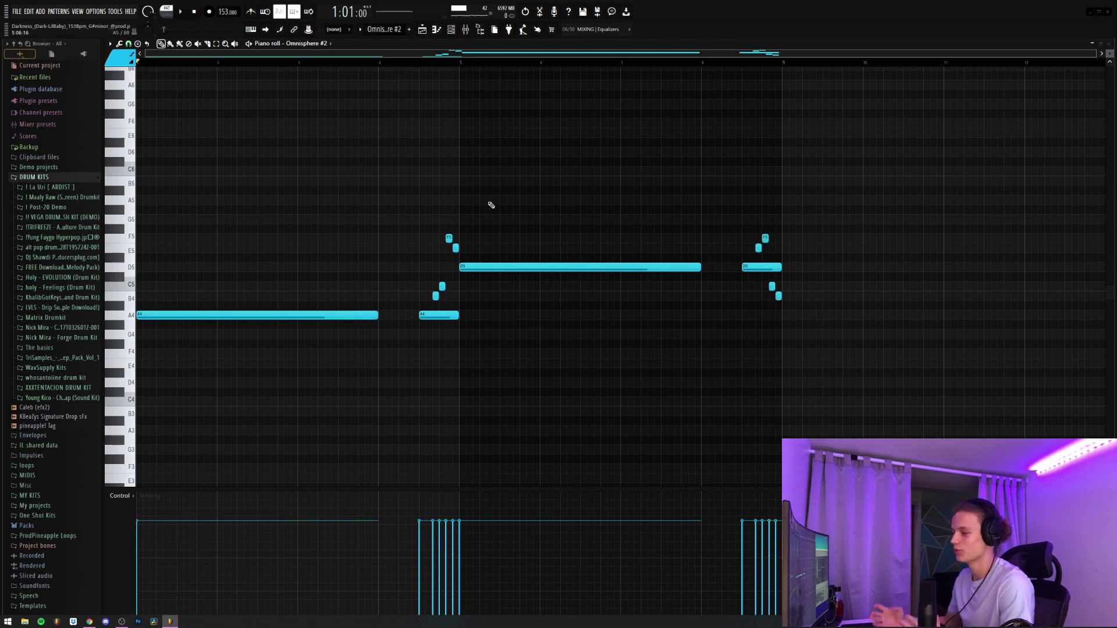
Review the Temper and Fruity parametric EQ 2 settings on the Bass mixer track, and play back the Bass clips
key("F9")
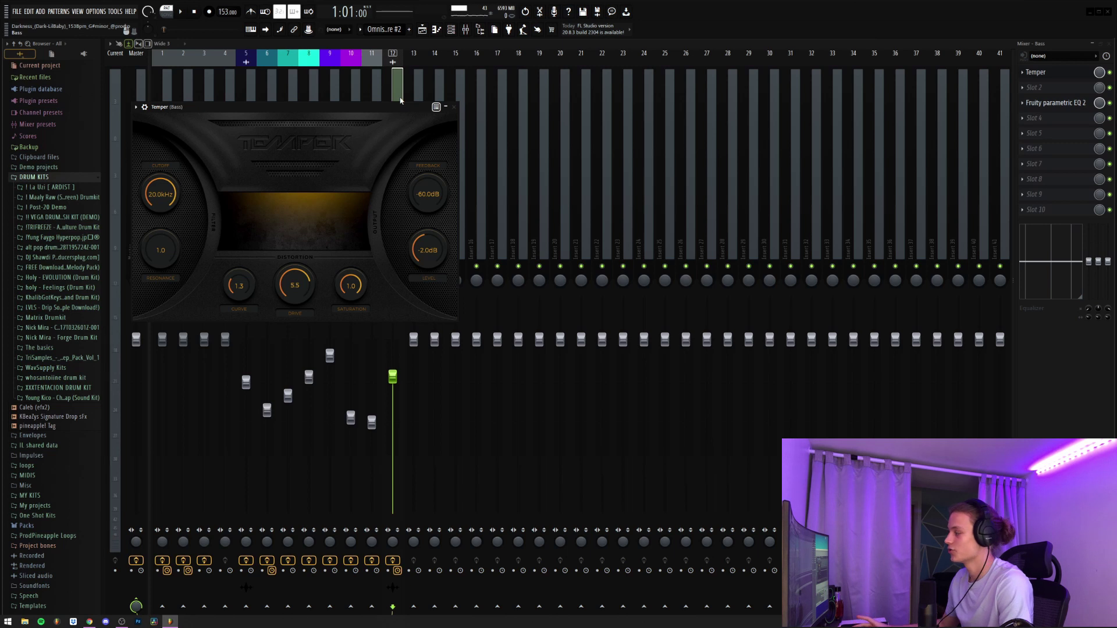
left_click(1045, 105)
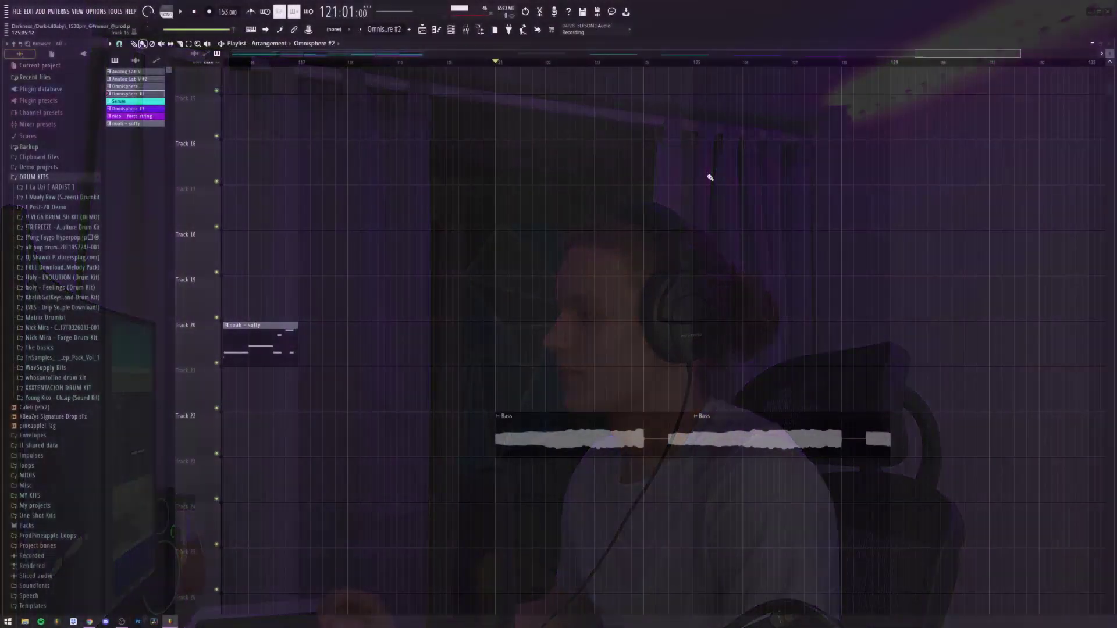
key("space")
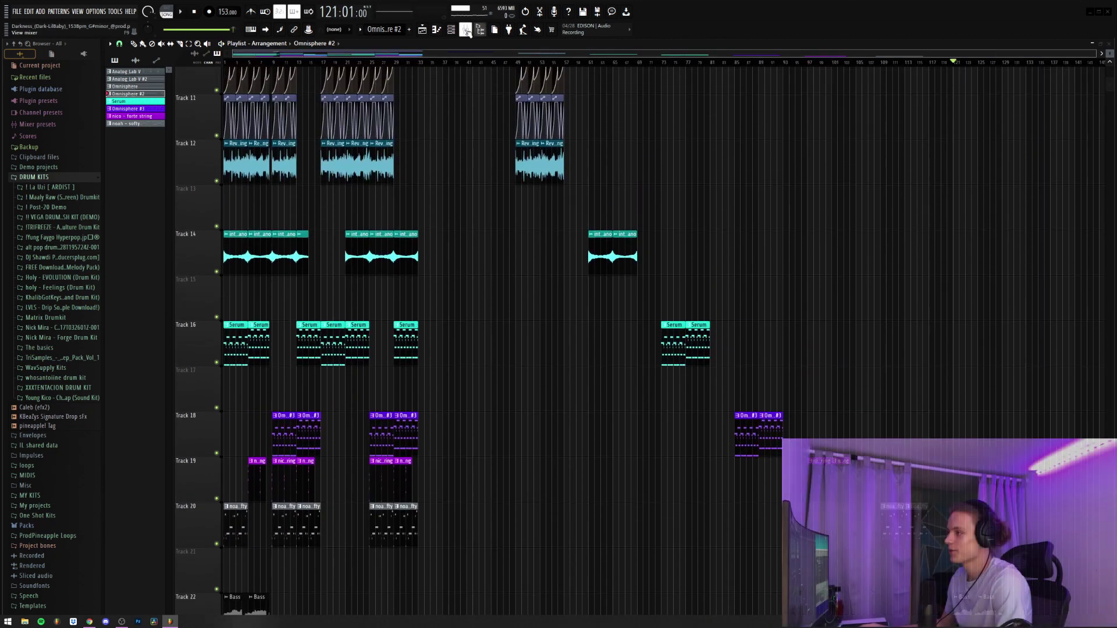
Show the Ambience effect on the Master mixer track and its Mix level automation clip in the playlist
left_click(466, 30)
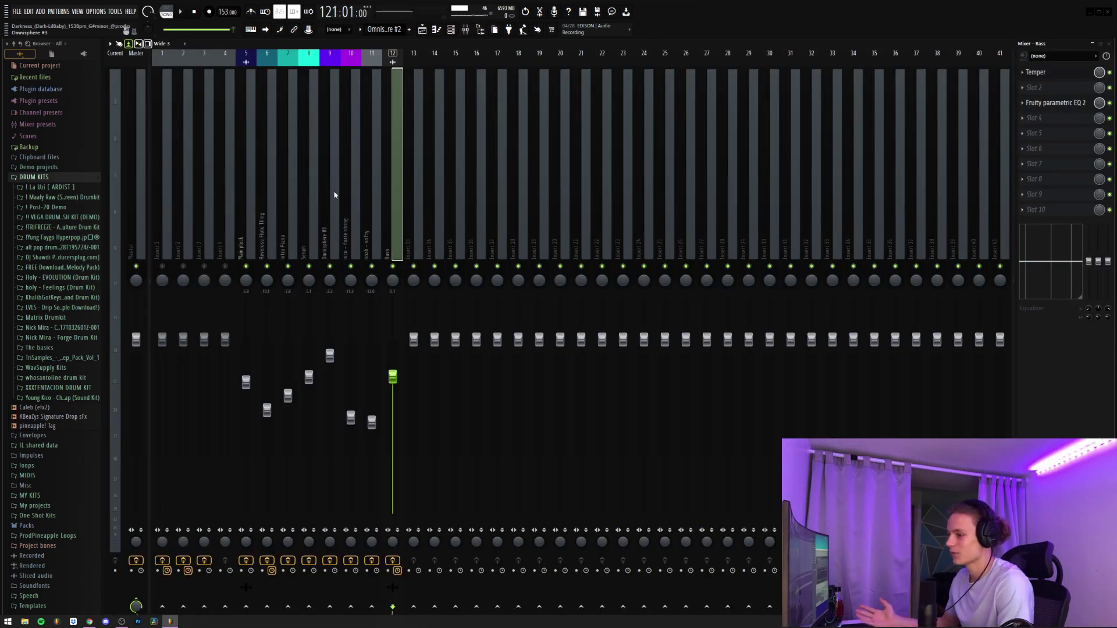
left_click(139, 227)
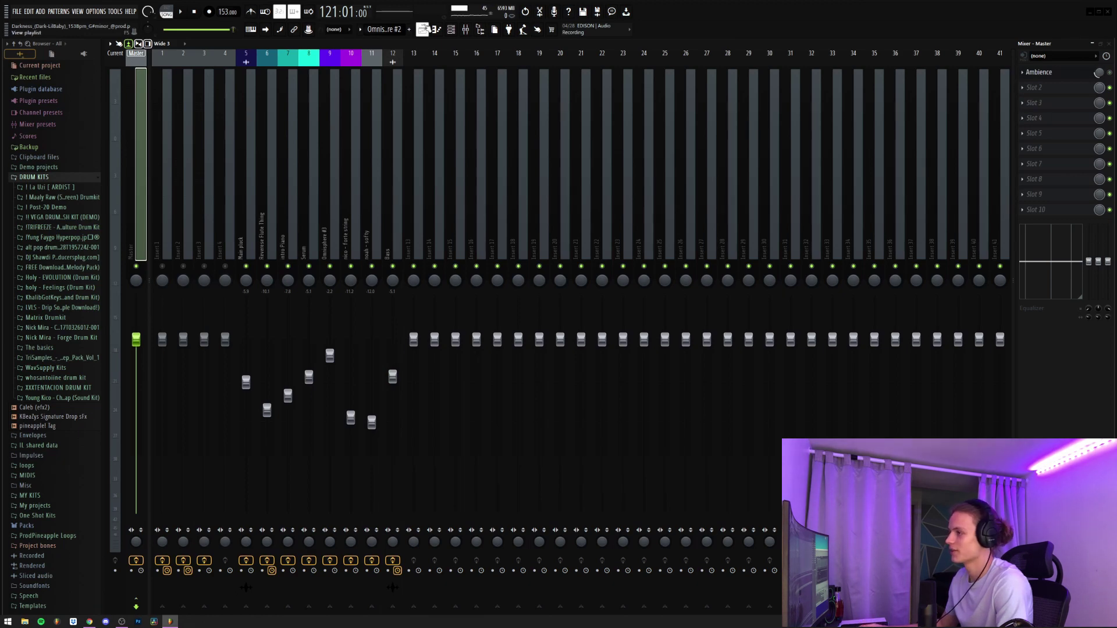
left_click(423, 29)
scroll(317, 272, "up", 5)
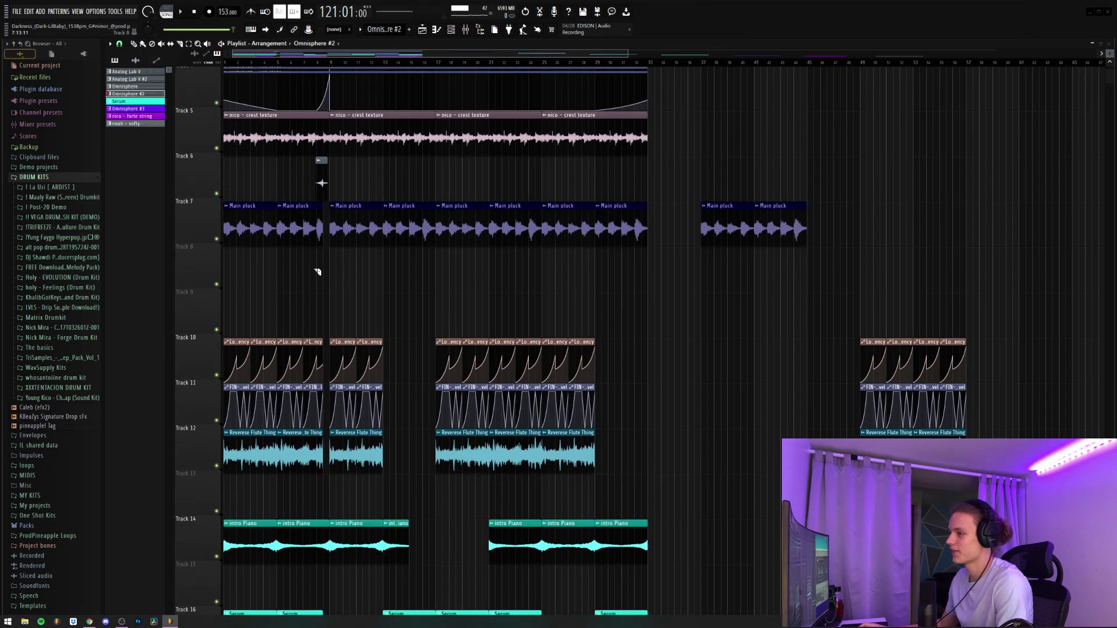
scroll(317, 268, "up", 3)
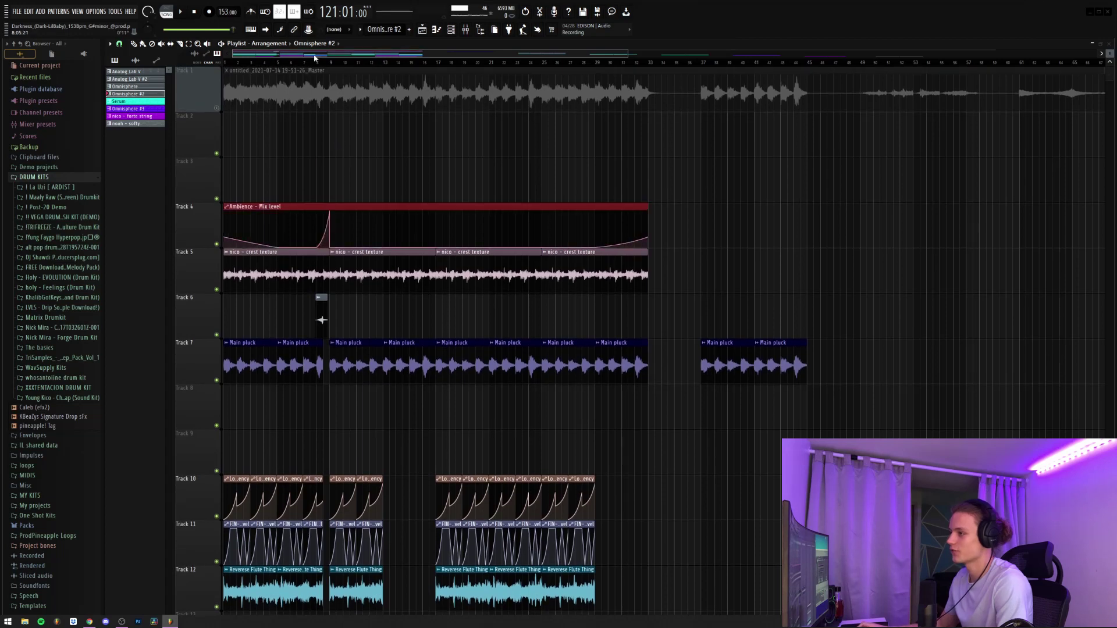
Point out the gap just before bar 9 in the Main pluck, automation, Reverse Flute Thing and Serum tracks
scroll(317, 58, "up", 5)
scroll(704, 229, "down", 3)
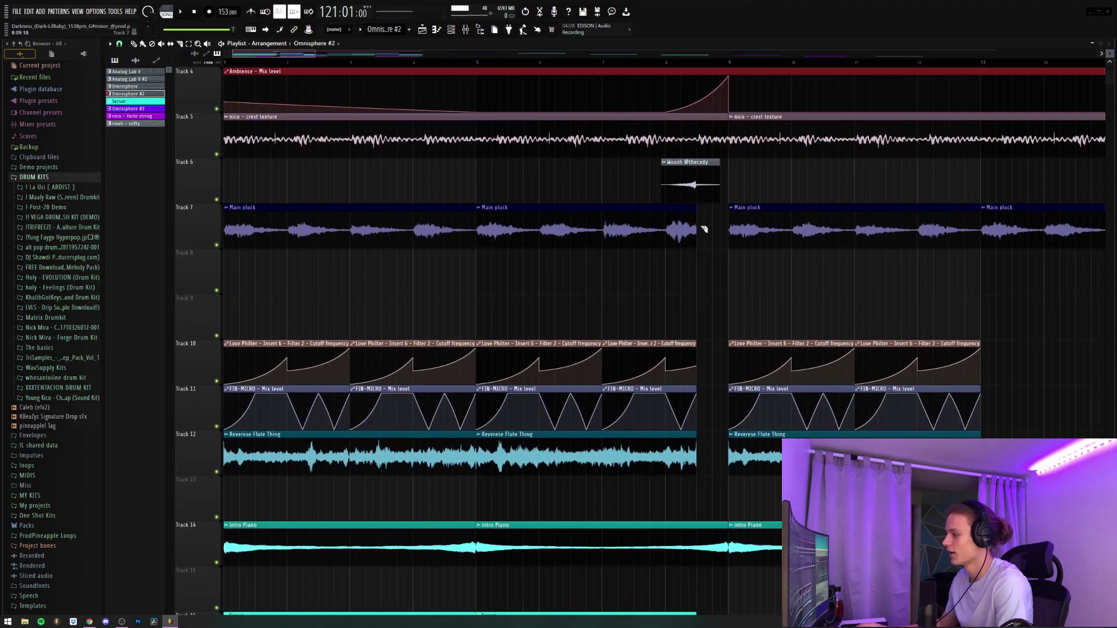
left_click_drag(704, 230, 707, 420)
left_click_drag(707, 460, 707, 458)
scroll(704, 404, "down", 8)
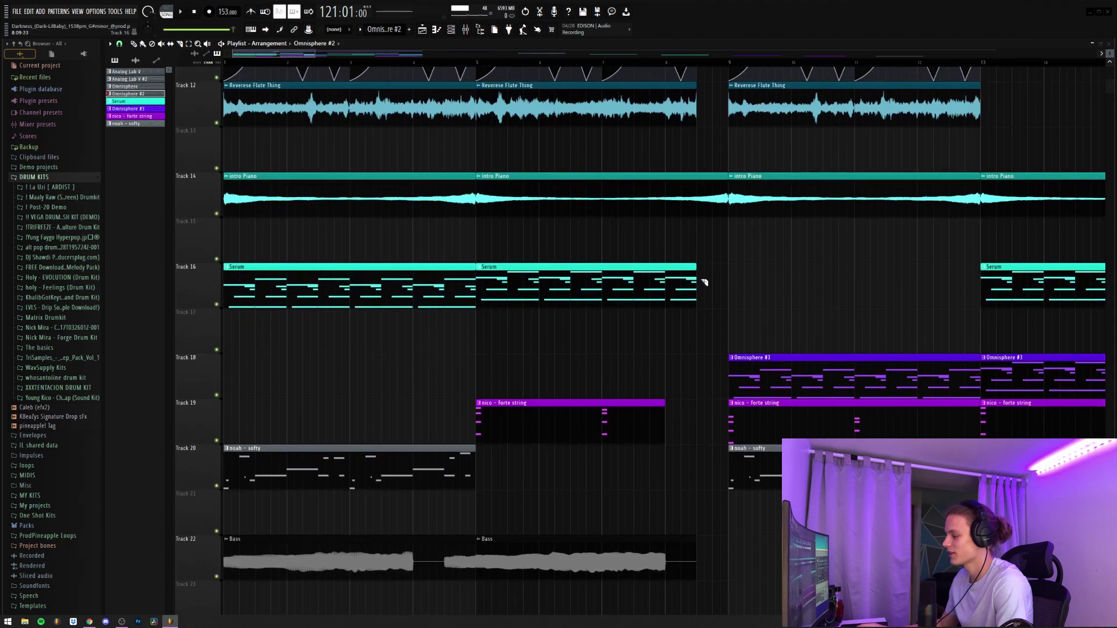
left_click_drag(705, 235, 716, 436)
Examine the whole playlist arrangement to see where each melody layer enters and drops out
scroll(696, 429, "up", 5)
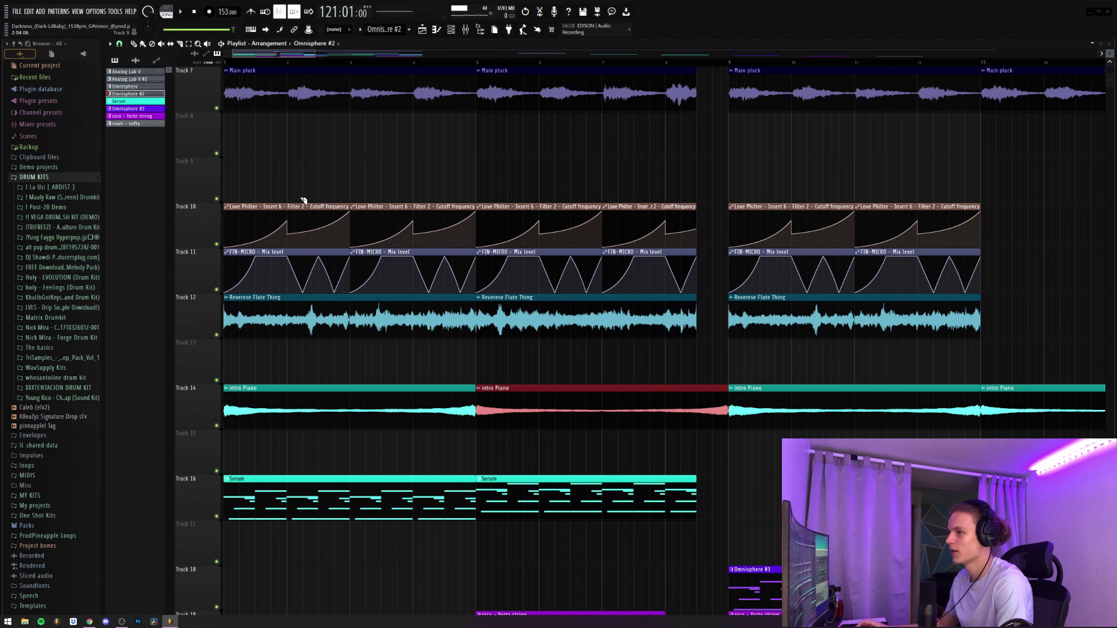
scroll(548, 64, "down", 8)
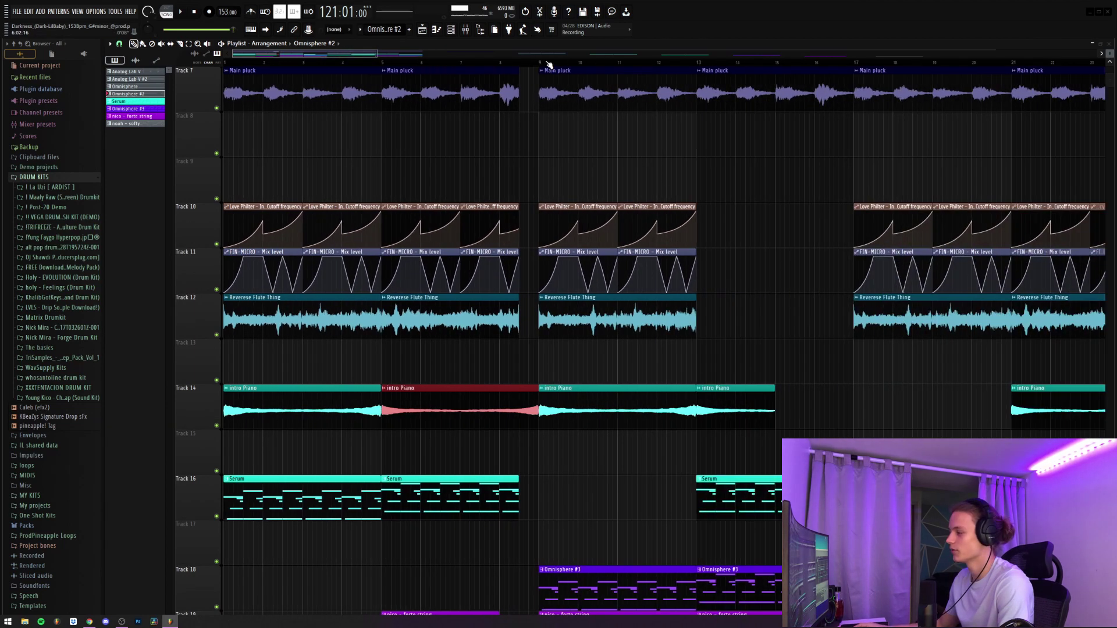
left_click(595, 162)
scroll(765, 211, "down", 5)
scroll(930, 139, "up", 3)
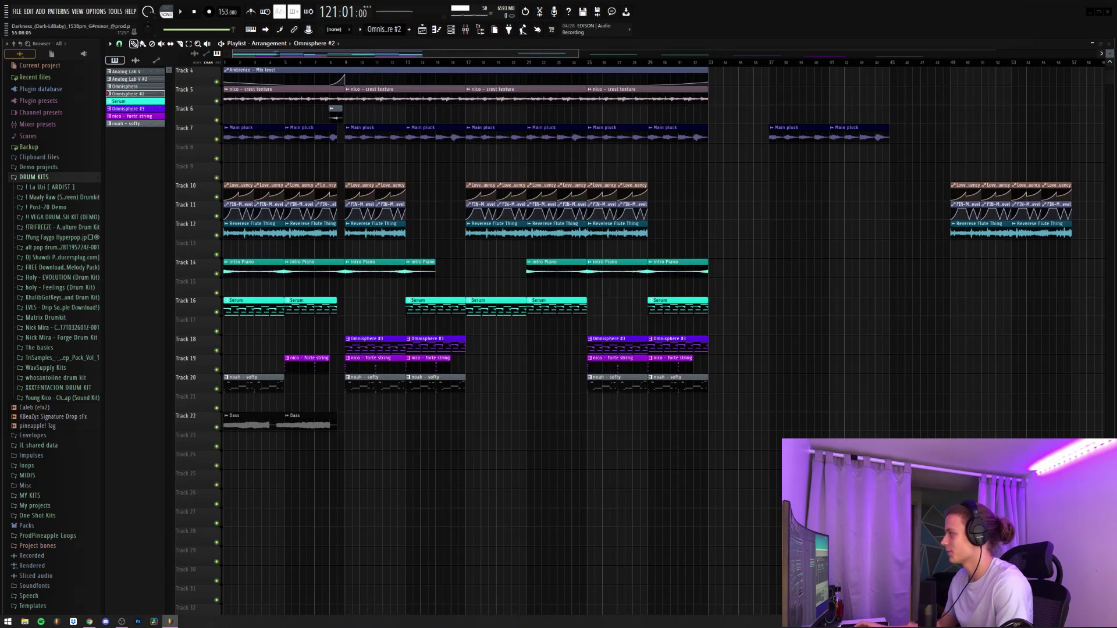
left_click_drag(1109, 54, 1106, 61)
left_click(1103, 54)
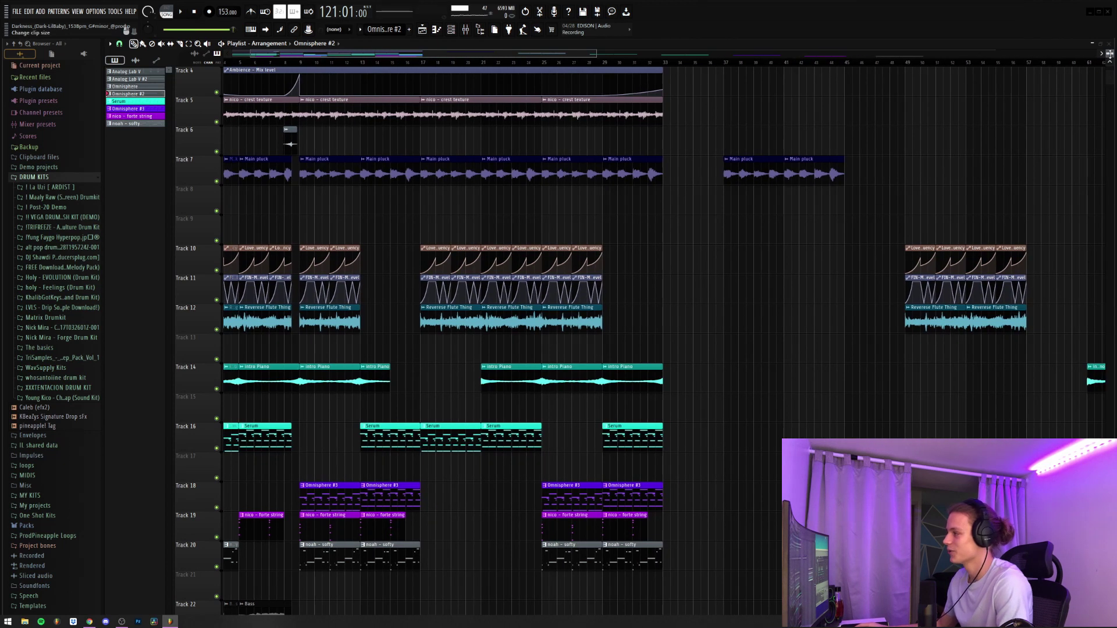
scroll(446, 106, "down", 1)
scroll(344, 65, "down", 3)
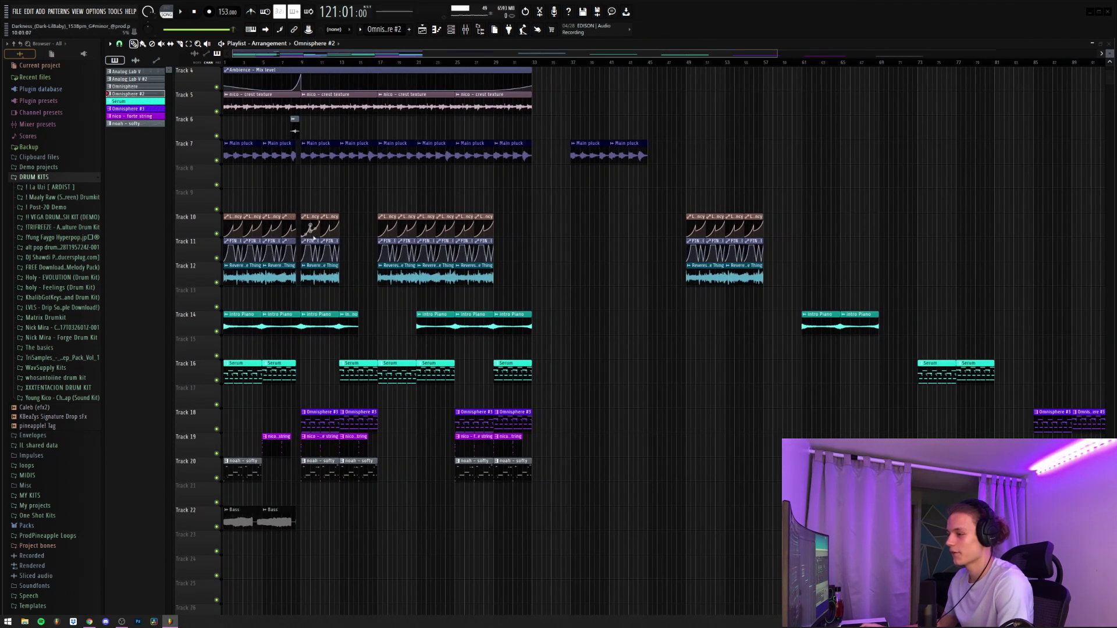
left_click_drag(350, 189, 133, 286)
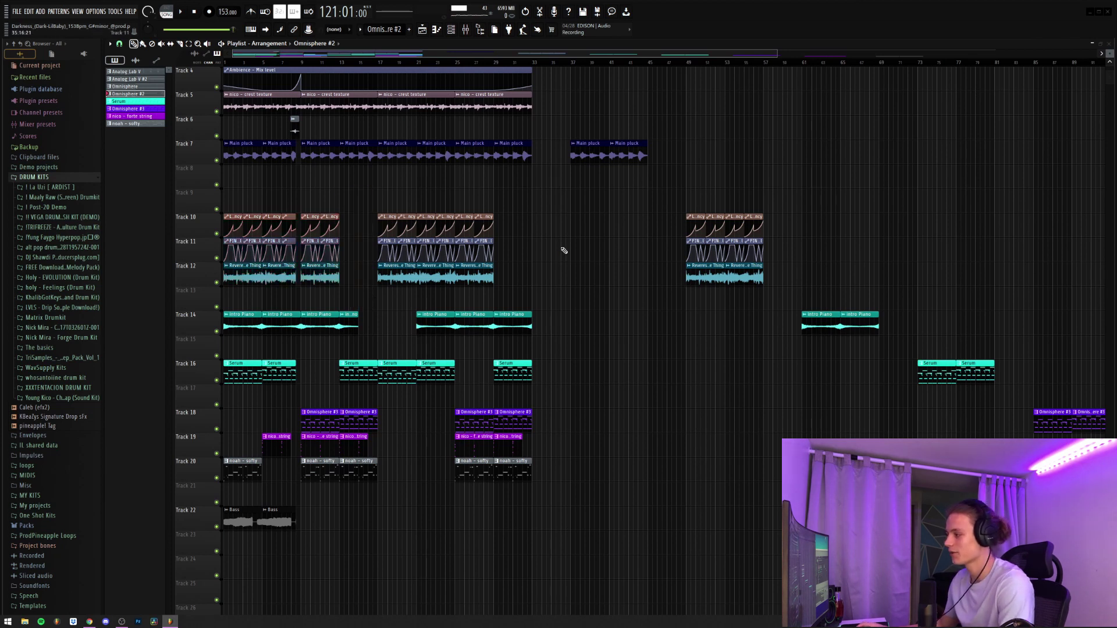
scroll(567, 233, "up", 2)
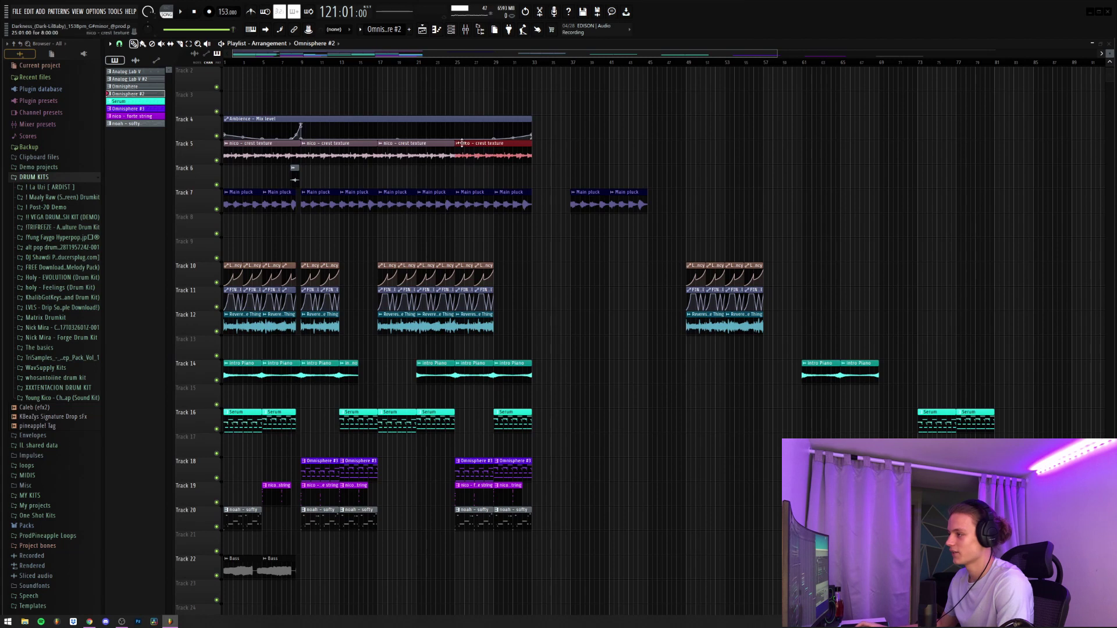
scroll(556, 70, "down", 3)
left_click_drag(446, 189, 1027, 603)
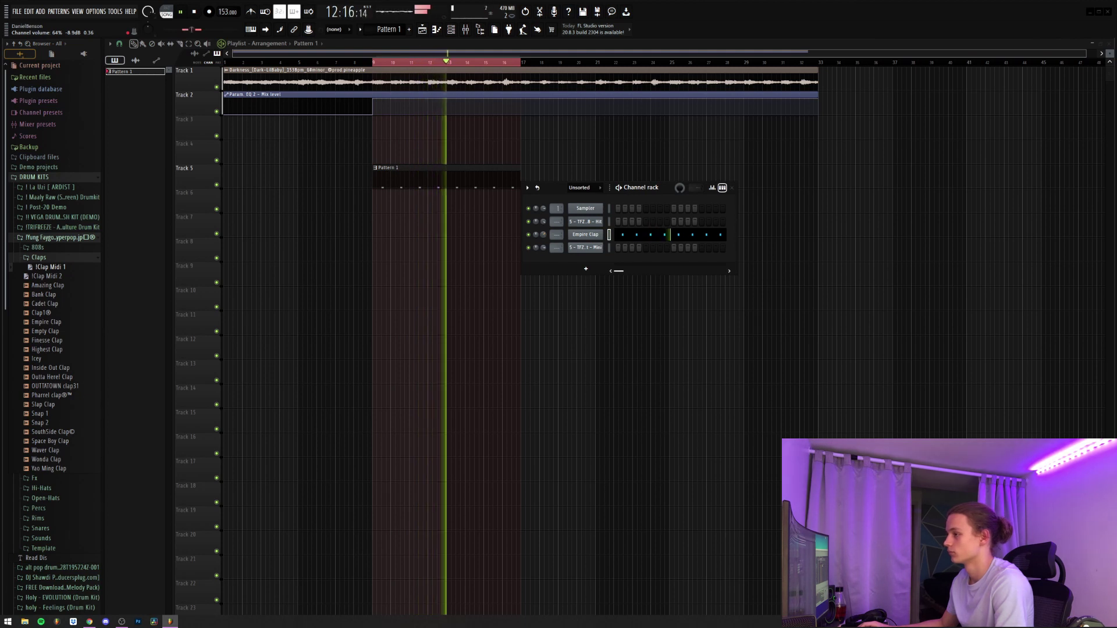
In the TFZ 808 channel's piano roll, build a G#5 phrase from one long note followed by two short notes
right_click(602, 223)
left_click(617, 225)
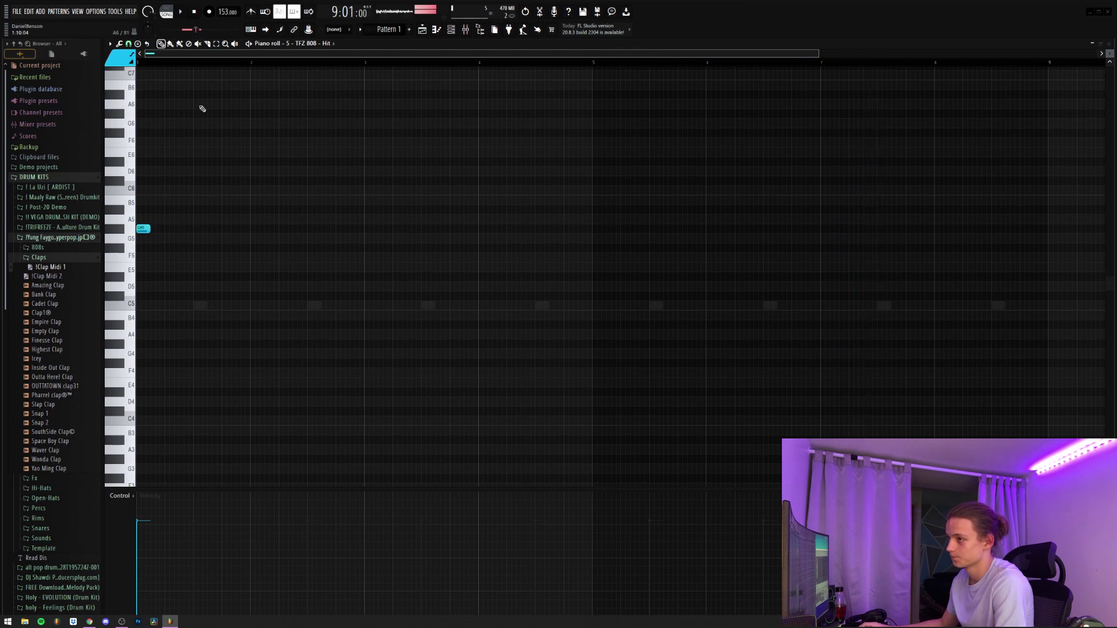
key("space")
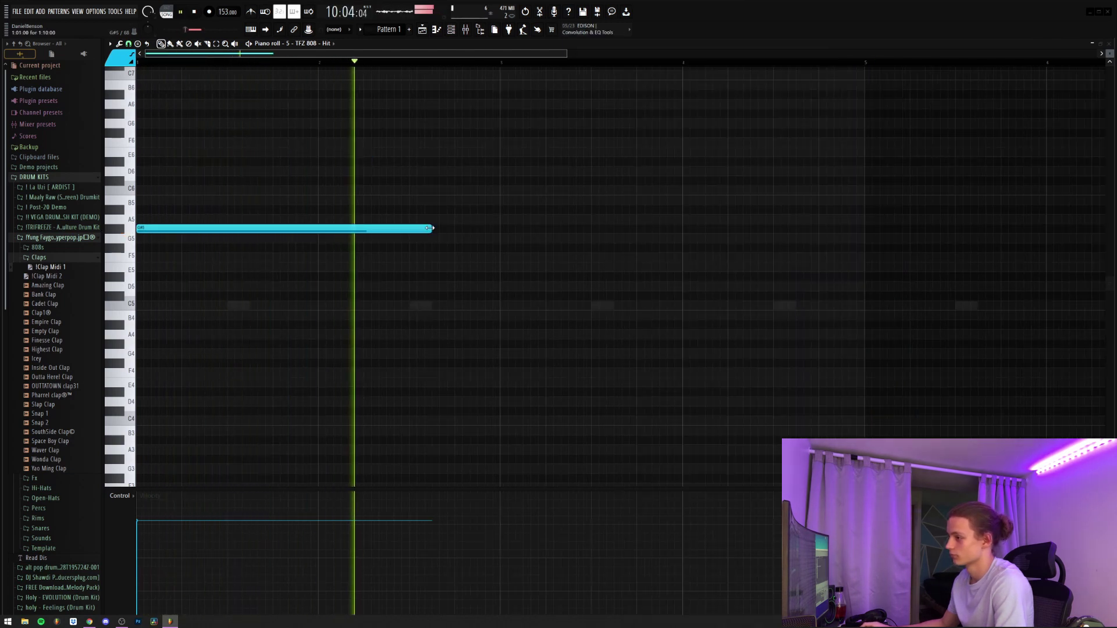
left_click_drag(357, 231, 360, 231)
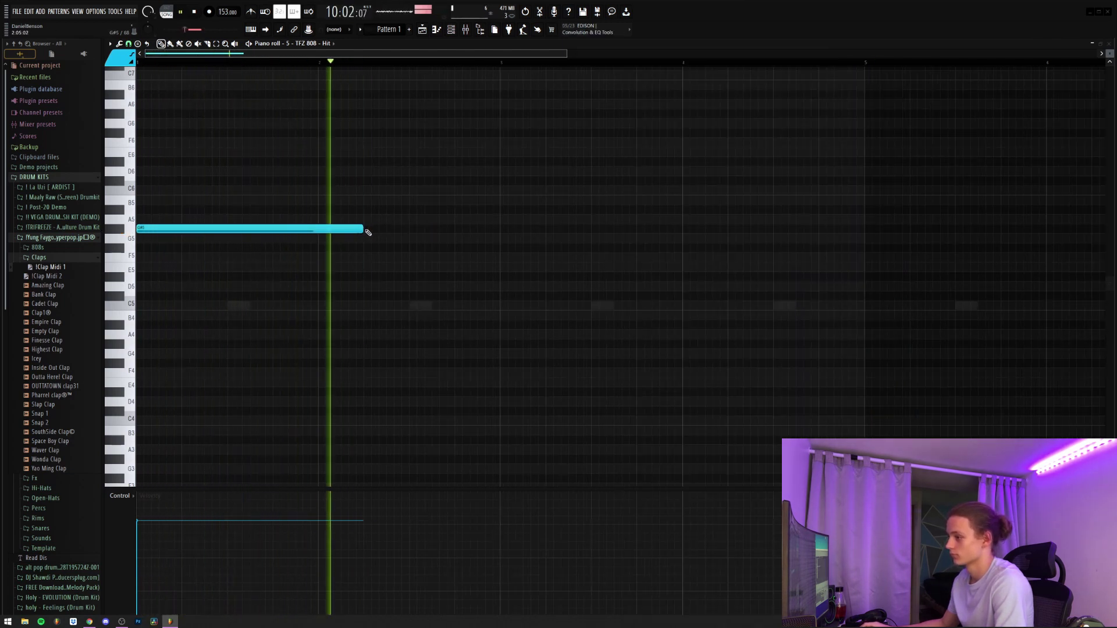
left_click(369, 233)
left_click_drag(591, 231, 435, 239)
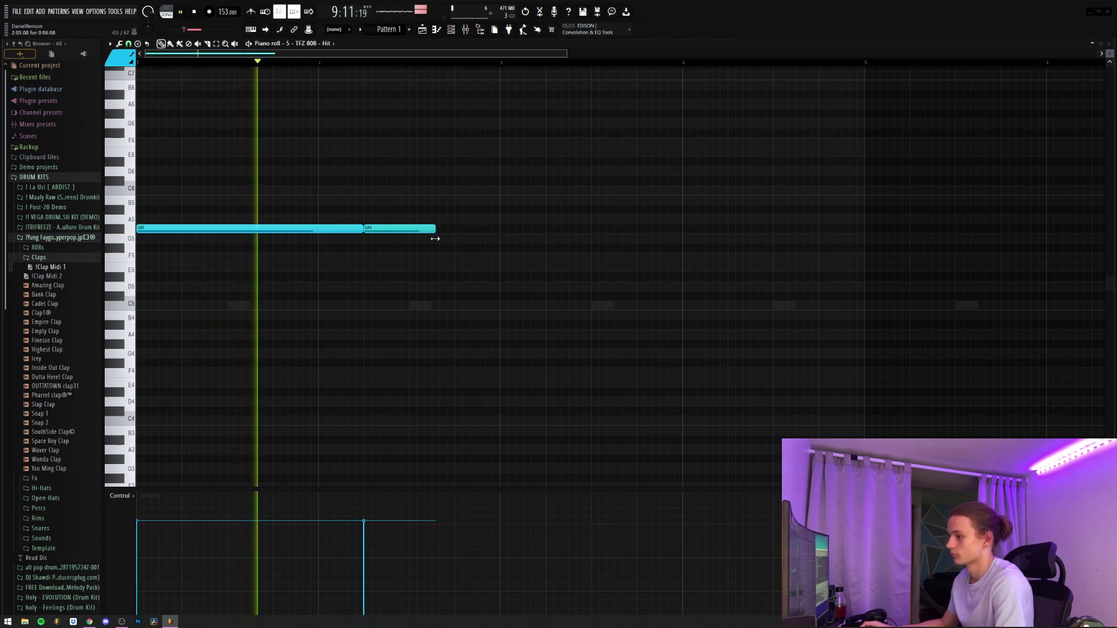
left_click(429, 230, "ctrl")
key("ctrl+b")
Repeat the 808 phrase to fill eight bars, lowering the copy in bars 5 to 8 to C#5, and play it from bar 4
key("ctrl+a")
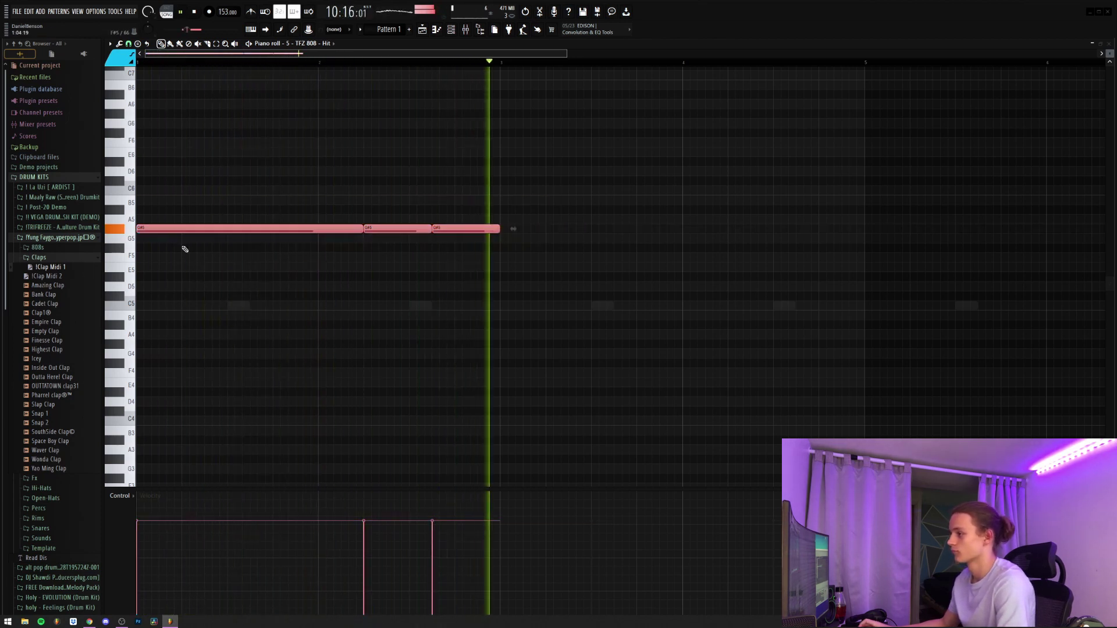
key("ctrl+b")
left_click(736, 191)
right_click(742, 192)
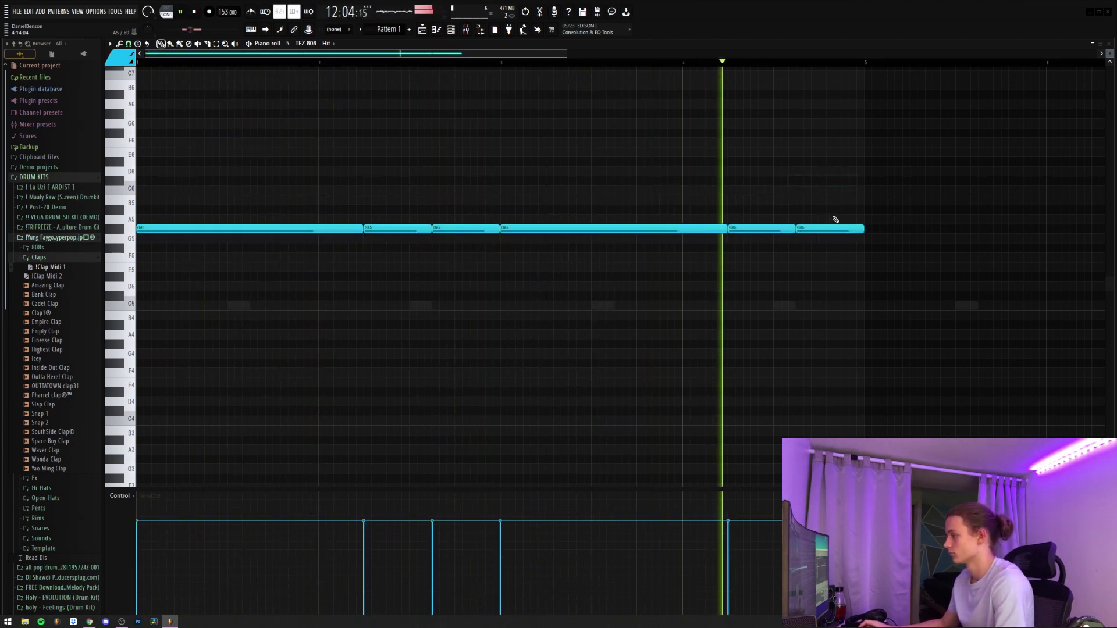
left_click_drag(914, 204, 7, 282)
key("ctrl+b")
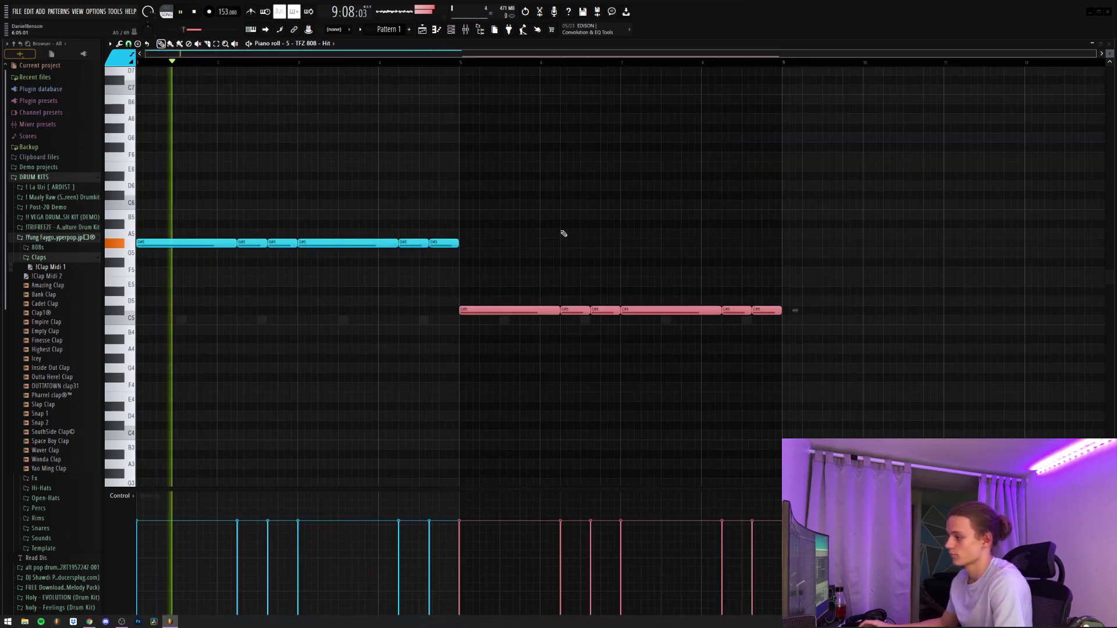
left_click(465, 177)
right_click(464, 178)
left_click(407, 64)
scroll(408, 66, "up", 1)
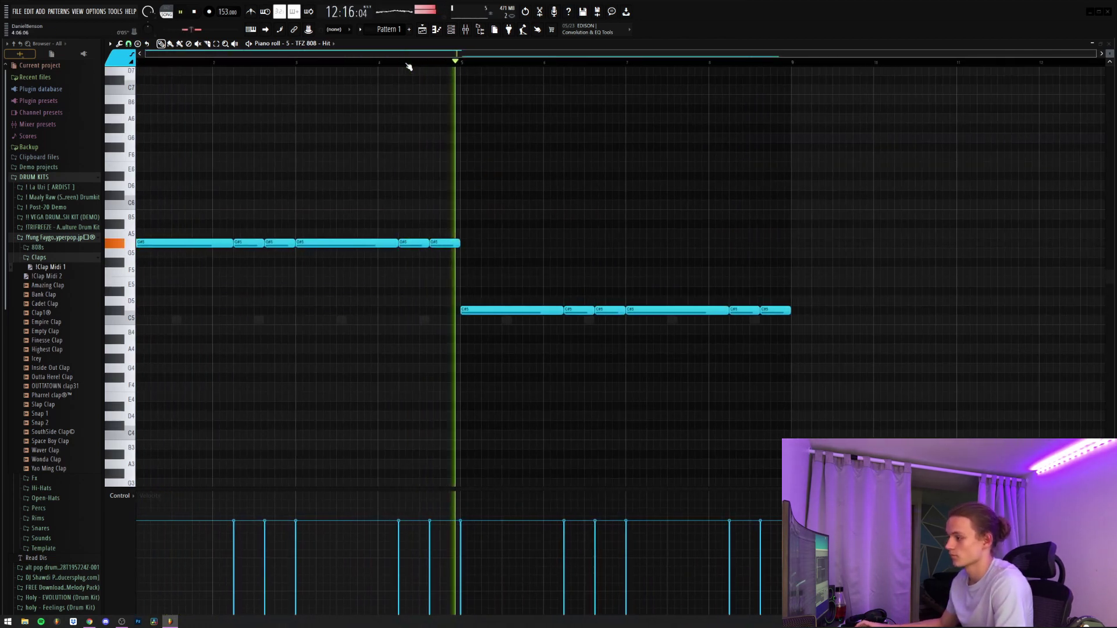
scroll(608, 63, "up", 2)
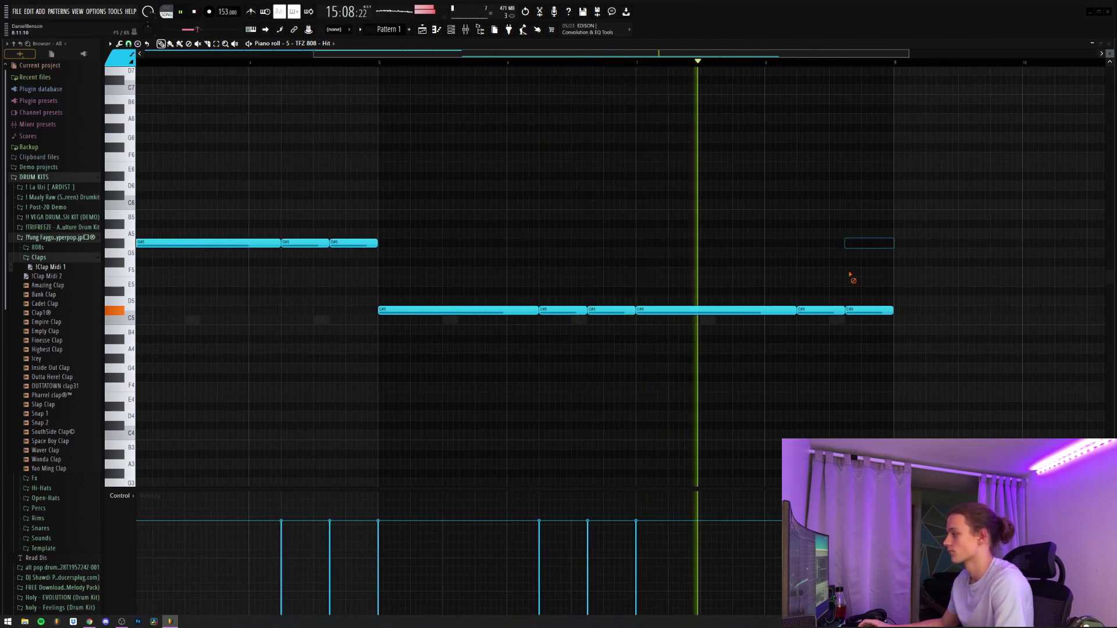
Fill the TFZ Hi Hat piano roll with evenly spaced C5 notes from bar 1 through the third beat of bar 2
left_click(452, 30)
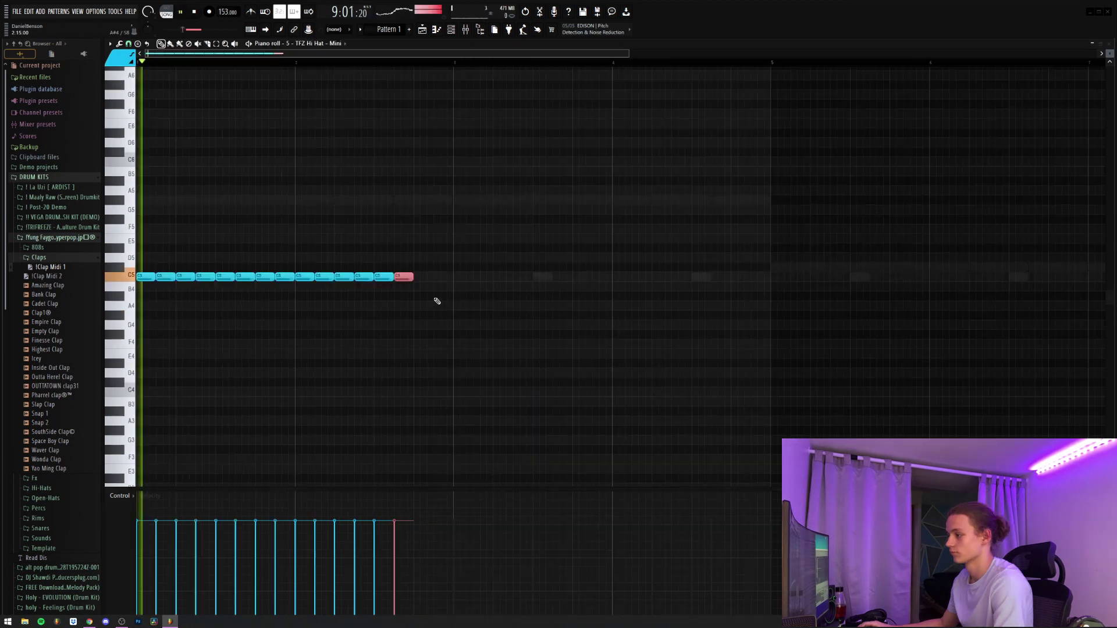
left_click(354, 288, "ctrl")
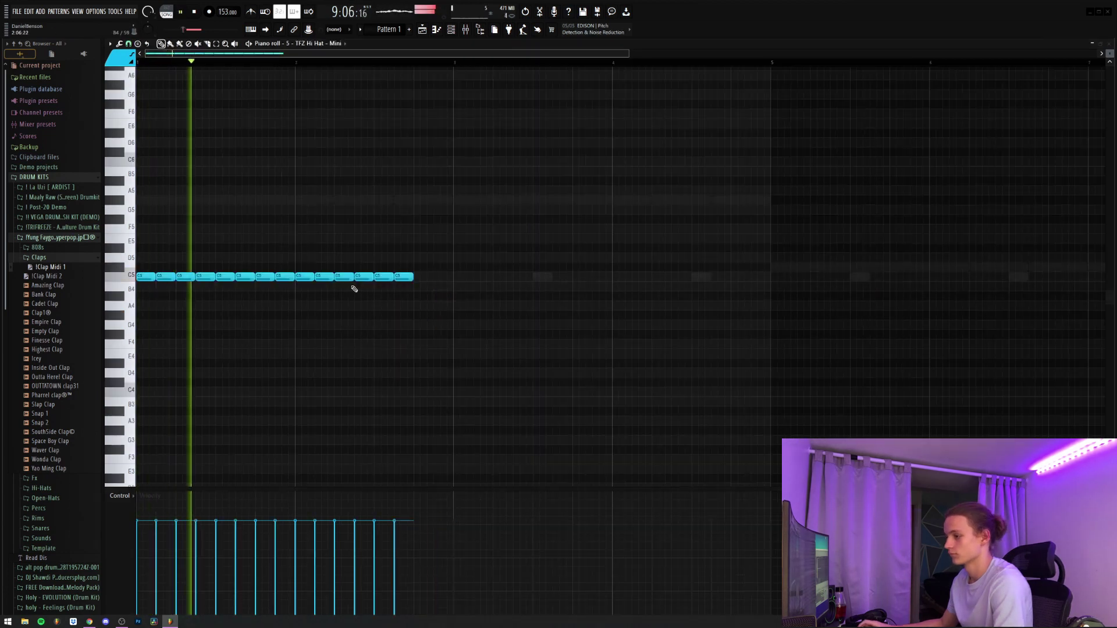
left_click(402, 315)
right_click(408, 315)
Duplicate the whole row of C5 hi-hats and place the copy at the start of bar 3
key("ctrl+a")
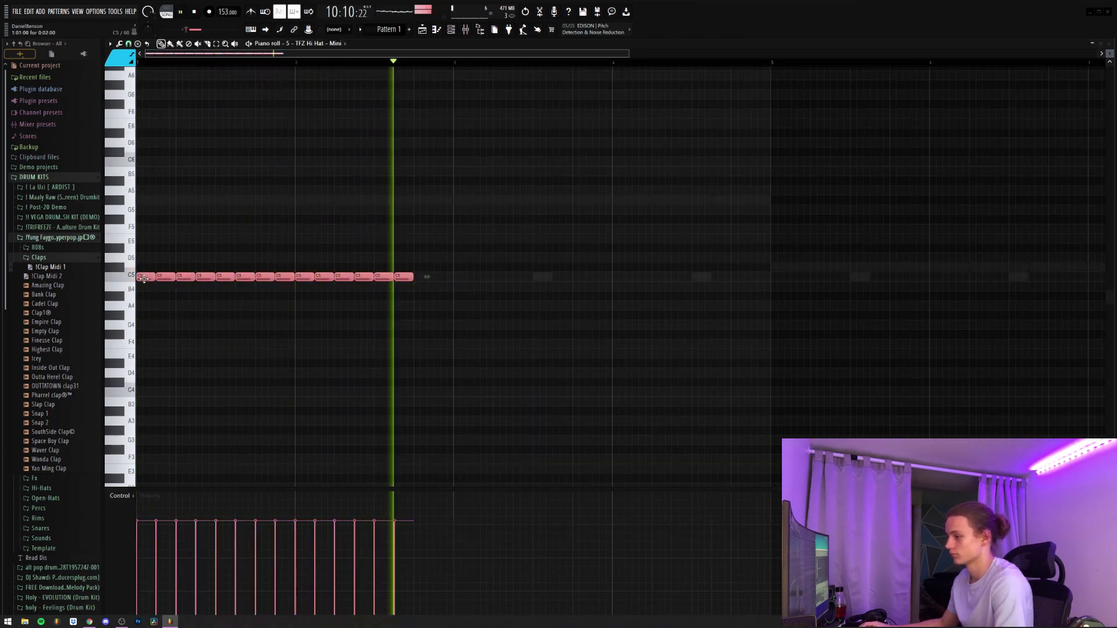
key("ctrl+b")
left_click_drag(464, 277, 458, 280)
left_click(444, 256, "ctrl")
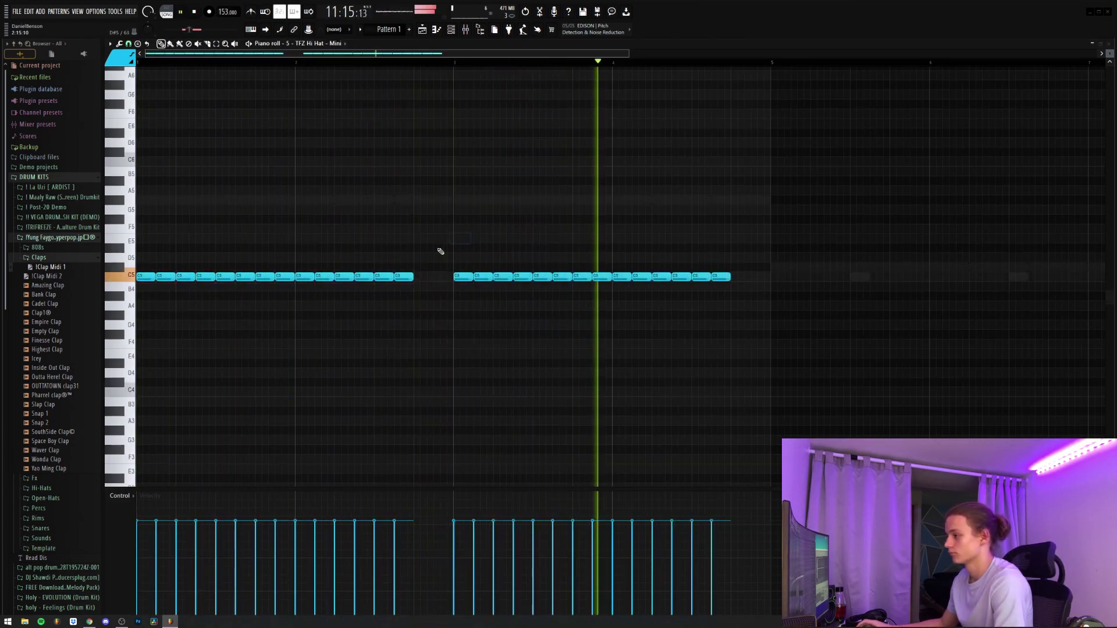
Remove the C5 hi-hat on bar 2's second beat and add a roll of six short D#4 notes there with falling velocity
scroll(285, 62, "up", 1)
scroll(285, 62, "up", 4)
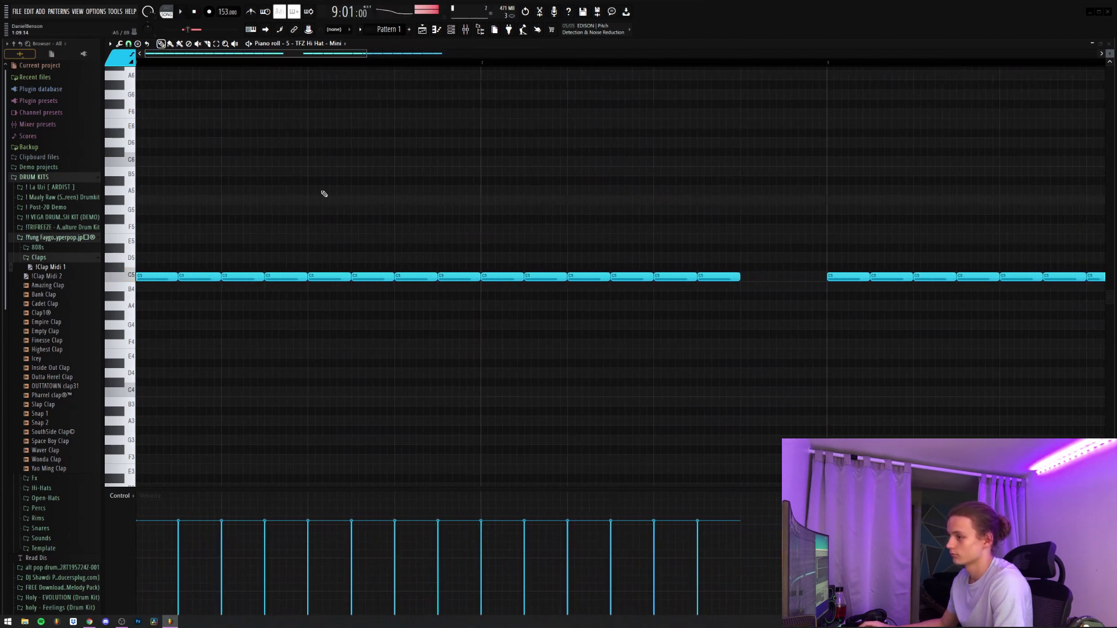
left_click(343, 191)
right_click(344, 190)
right_click(602, 277)
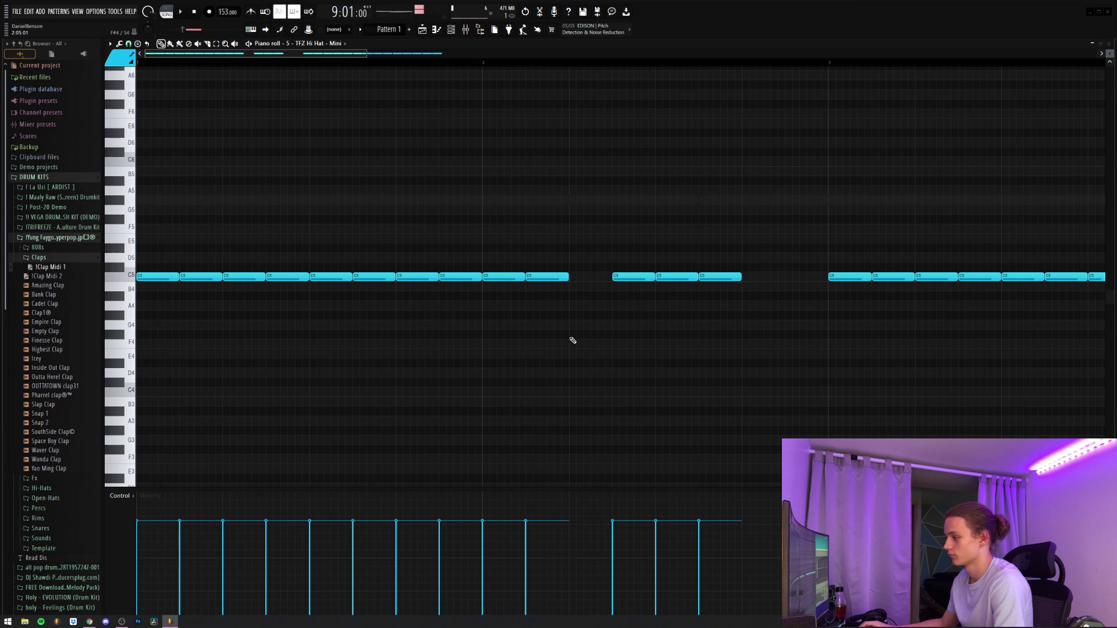
left_click(572, 361)
key("space")
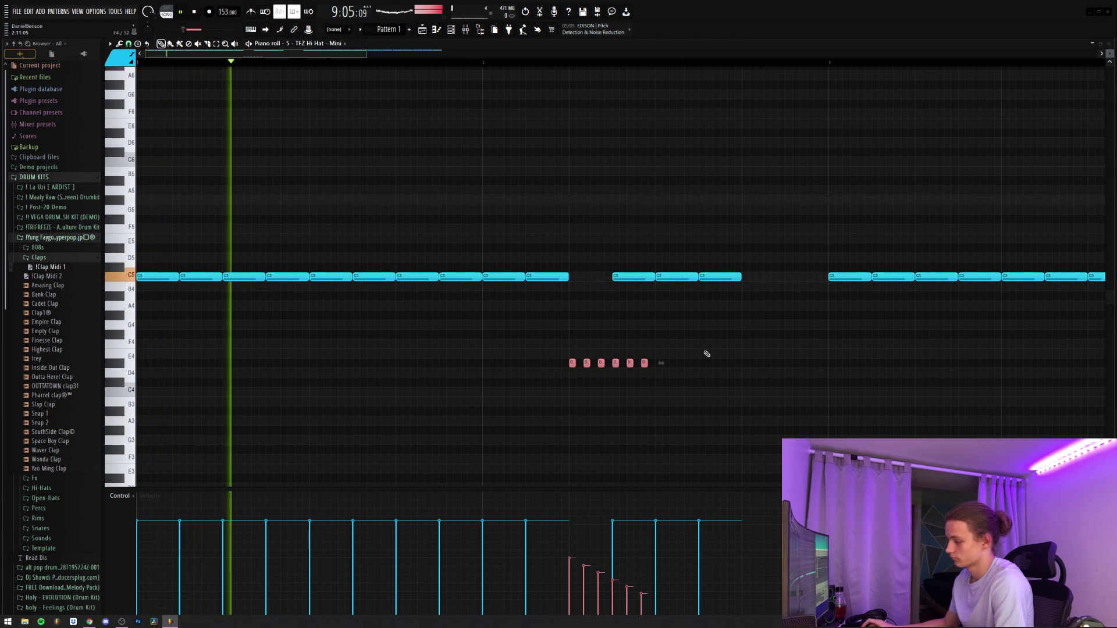
left_click(701, 364, "ctrl")
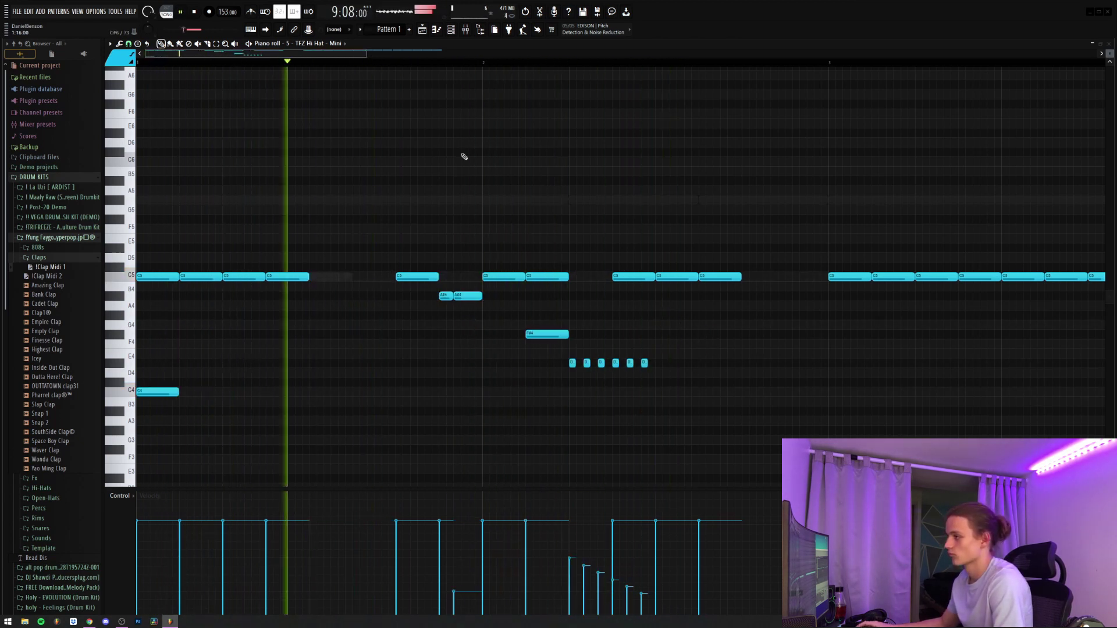
Move the six-note hi-hat roll to bar 2's third beat at G#4 and copy it to the fourth beat at G4
scroll(473, 87, "down", 3)
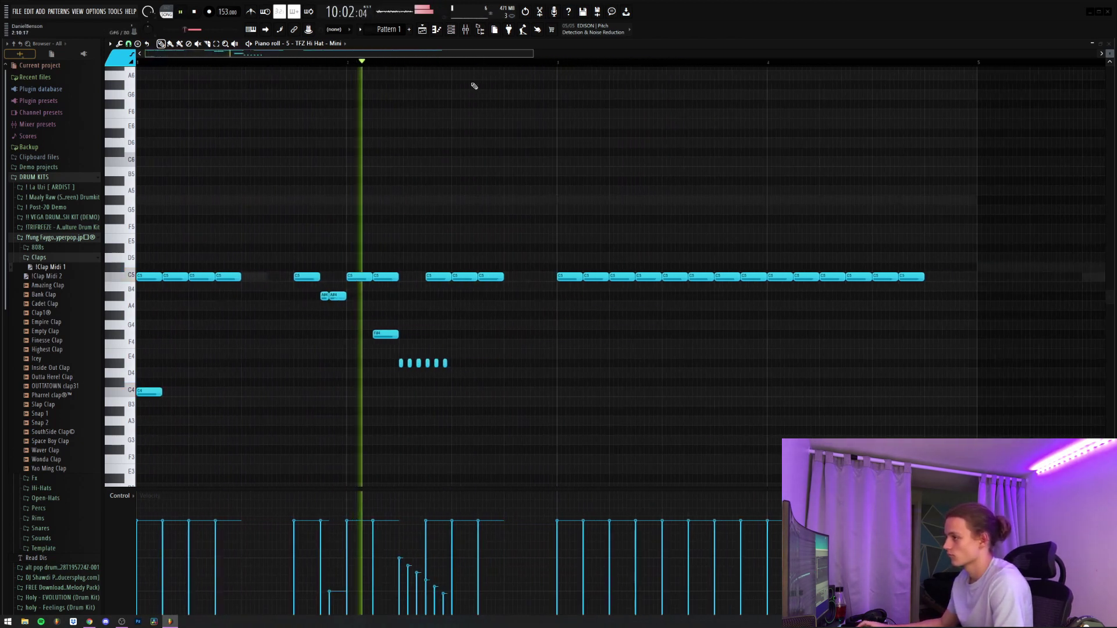
mouse_move(435, 353)
left_mouse_down()
mouse_move(377, 371)
mouse_move(434, 366)
left_mouse_up()
left_click(459, 344)
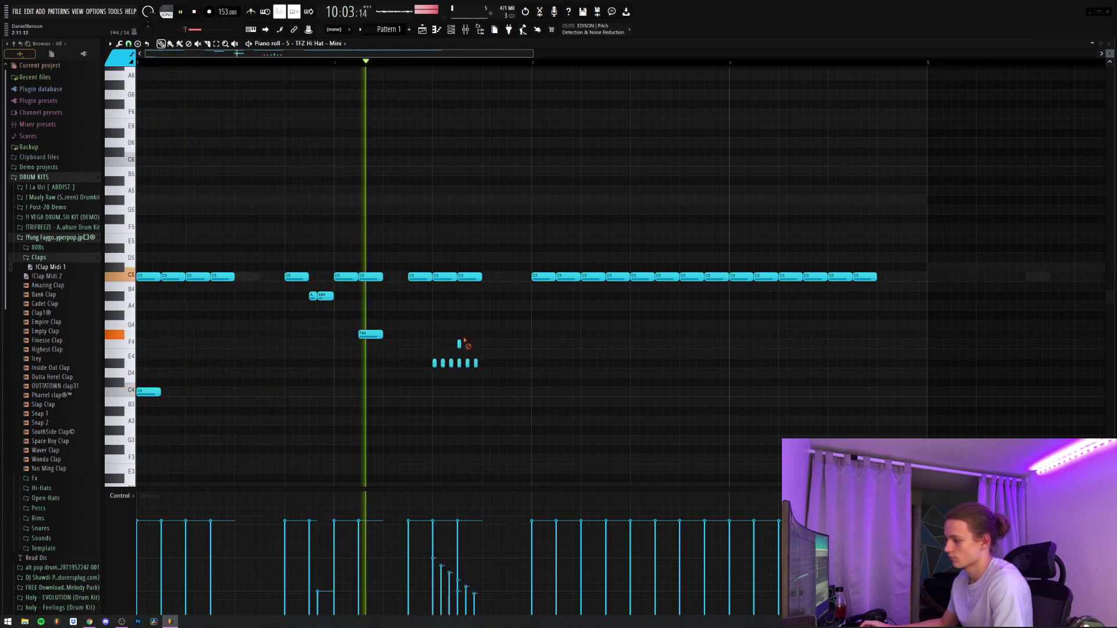
right_click(459, 343)
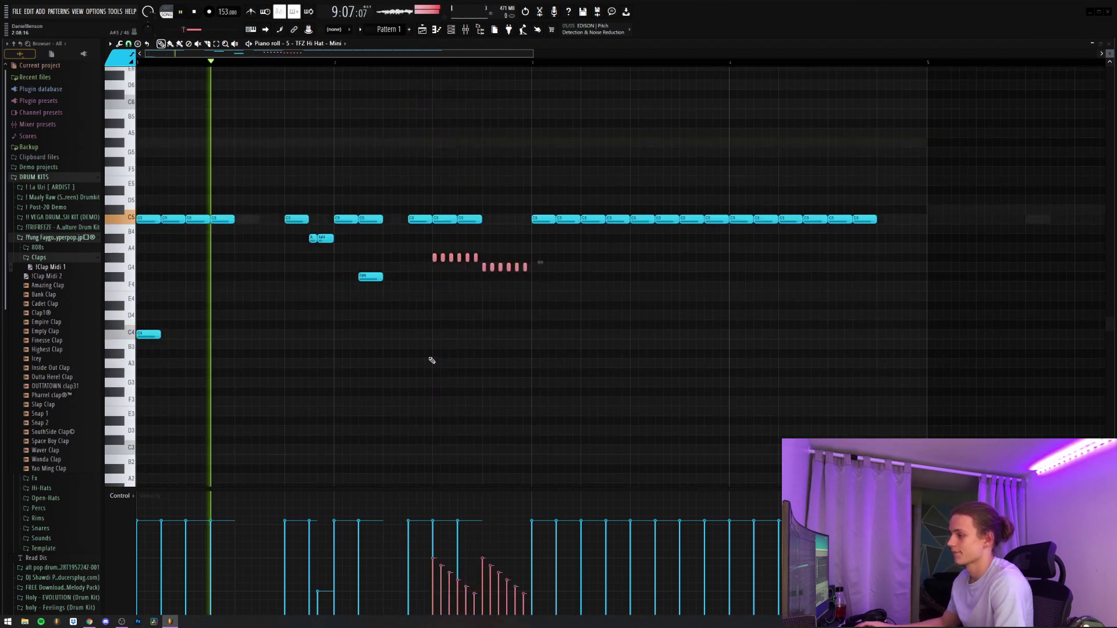
left_click(444, 277, "ctrl")
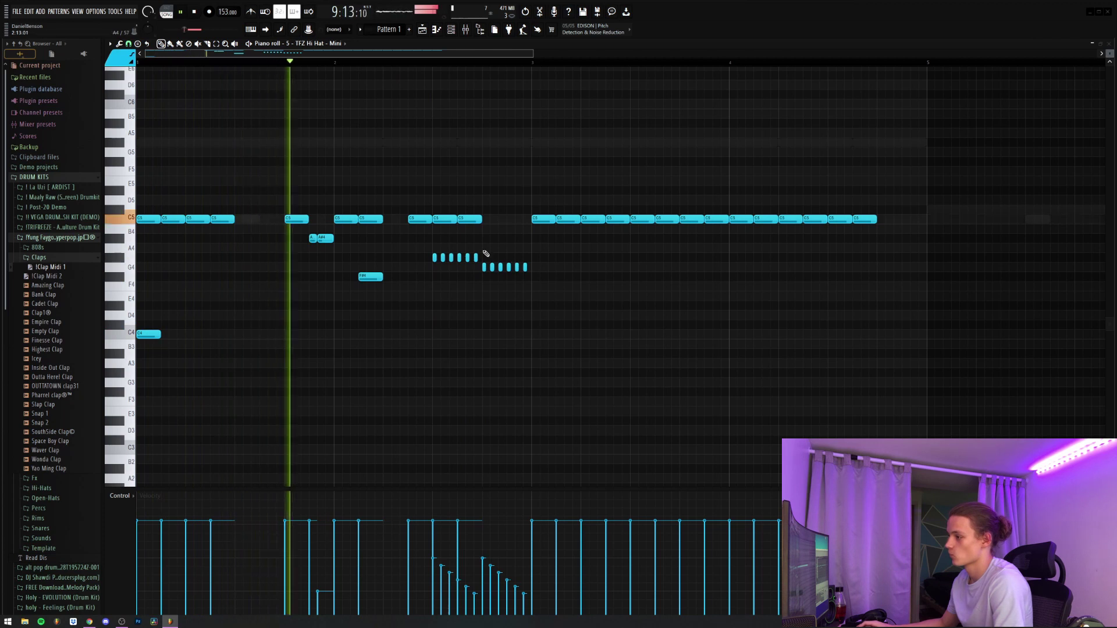
Add one short A#4 note and three short D#5 notes with rising velocity over the hi-hat rolls in bar 2
left_click(459, 238)
key("space")
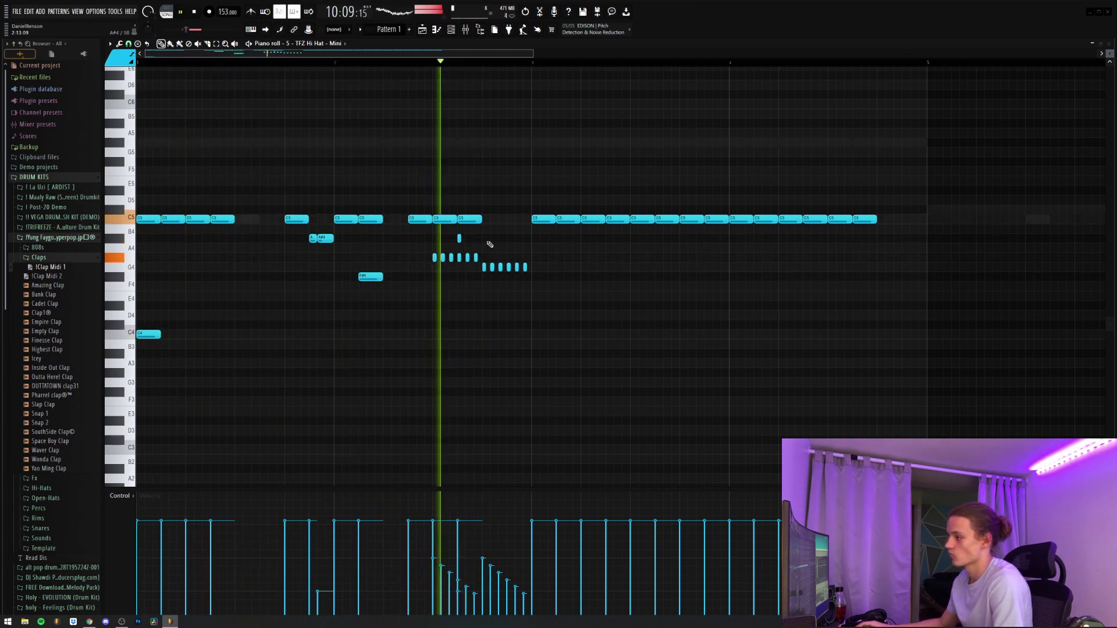
key("space")
left_click(483, 191)
left_click(492, 190)
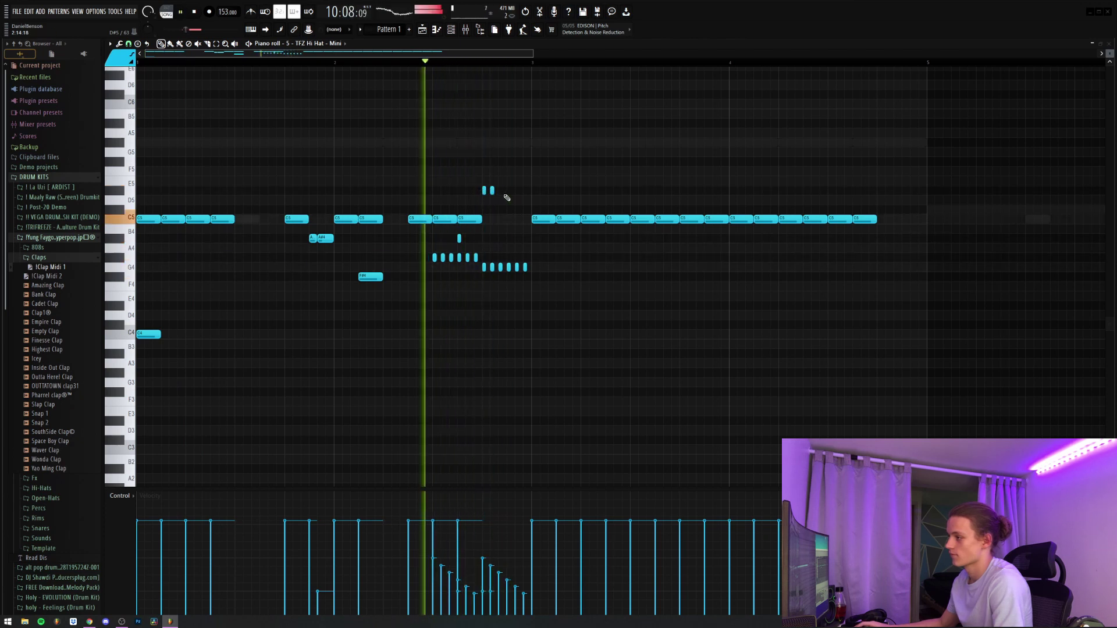
left_click(500, 190)
key("space")
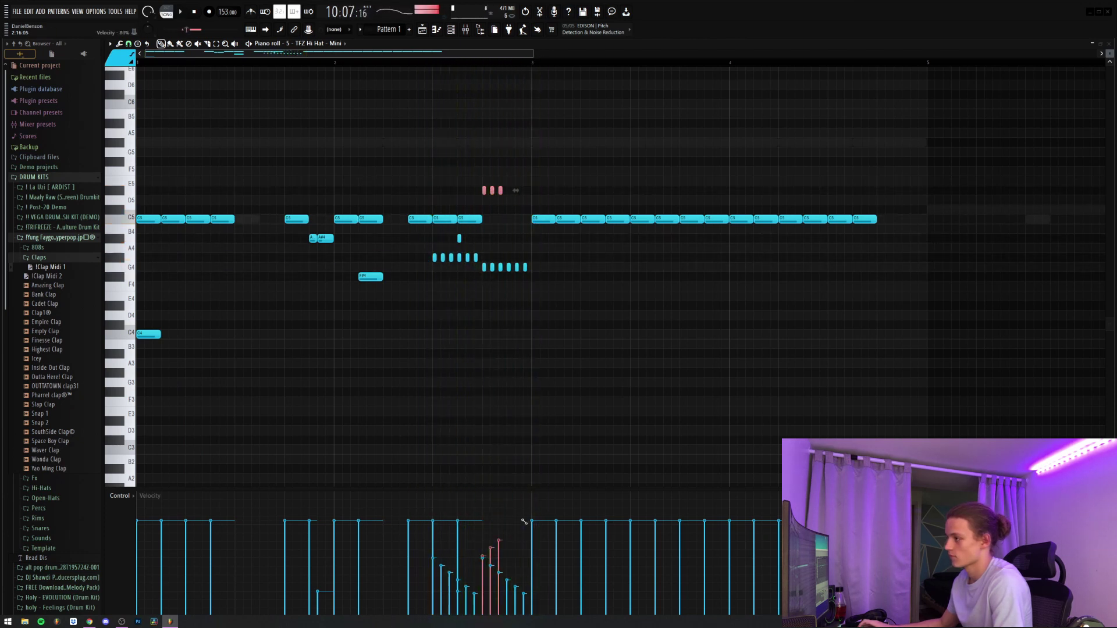
left_click(510, 354)
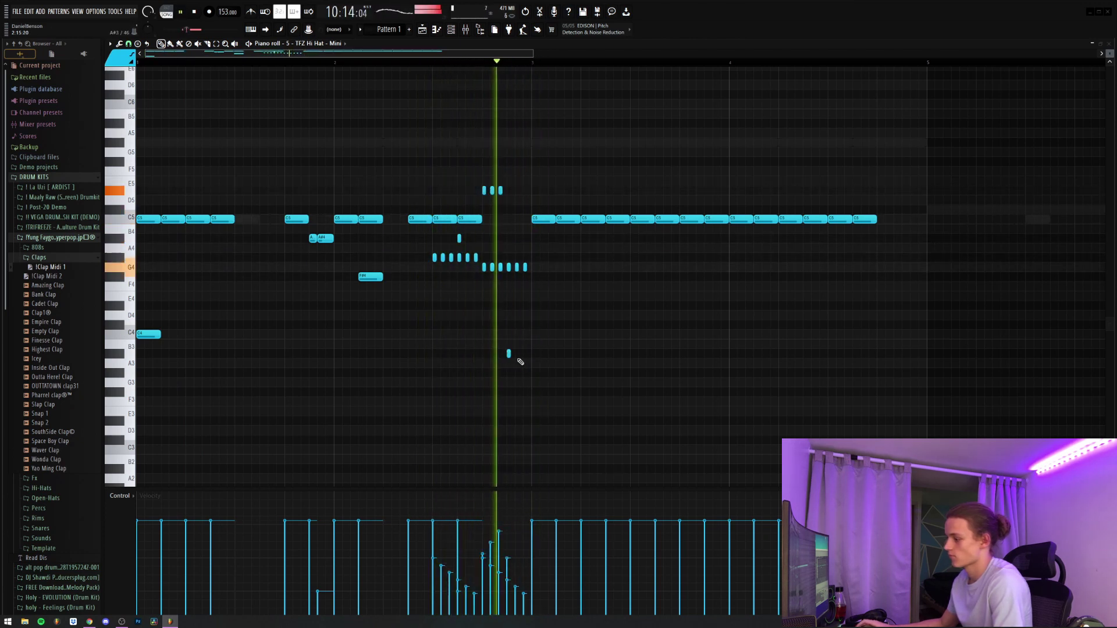
right_click(509, 353)
key("space")
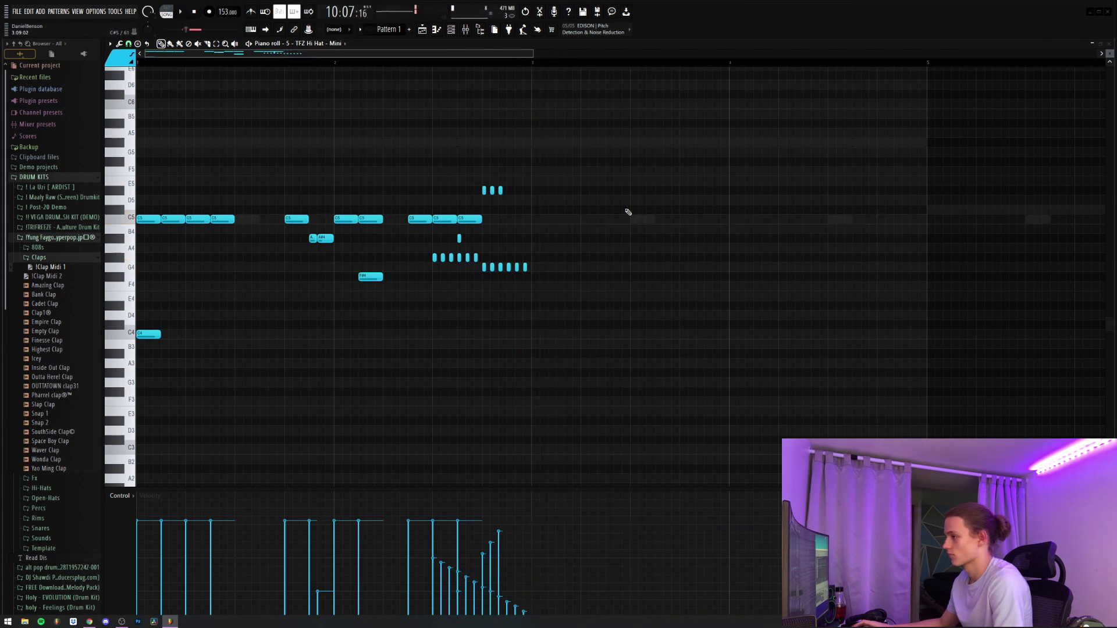
Duplicate the two-bar hi-hat pattern into bars 3 and 4, and copy the resulting four bars into bars 5 to 8
key("space")
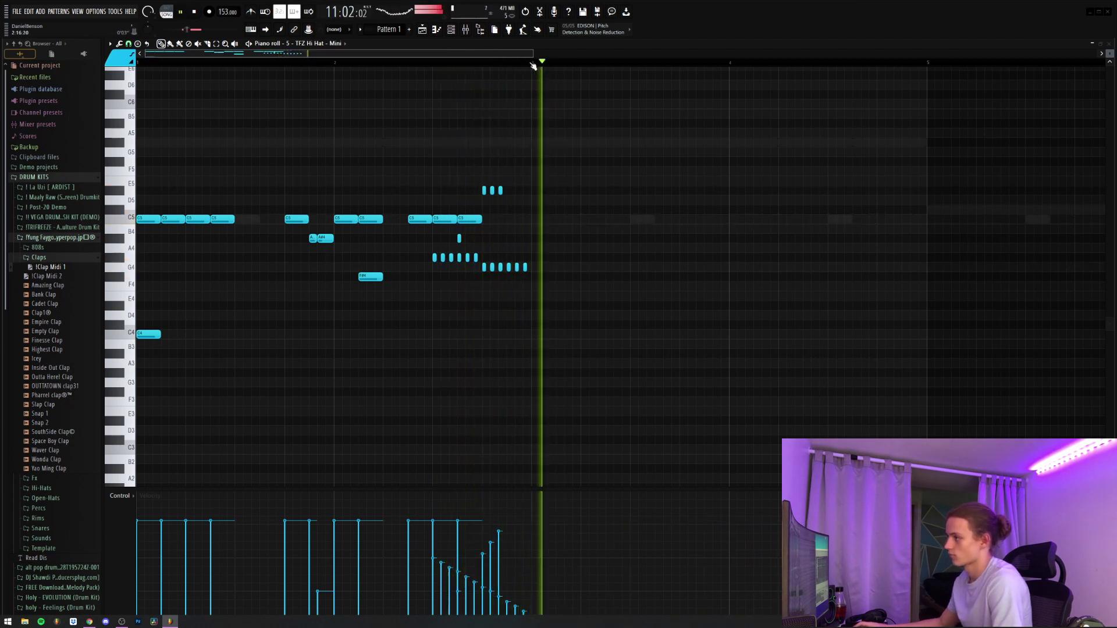
left_click_drag(533, 63, 140, 73)
key("ctrl+b")
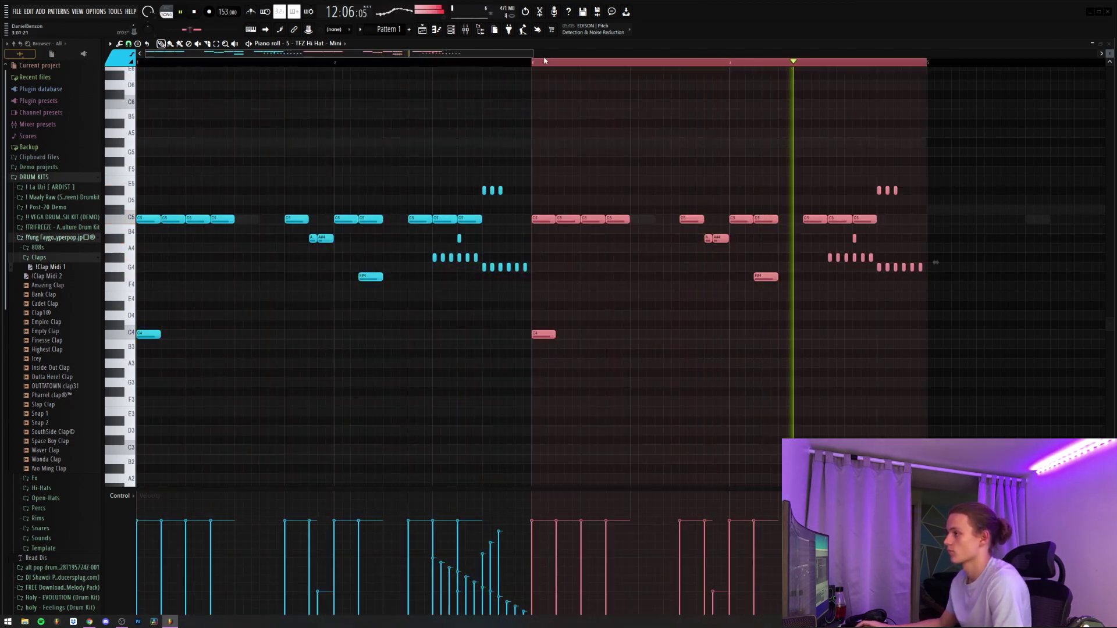
left_click_drag(532, 63, 140, 65)
key("ctrl+b")
scroll(370, 61, "down", 4)
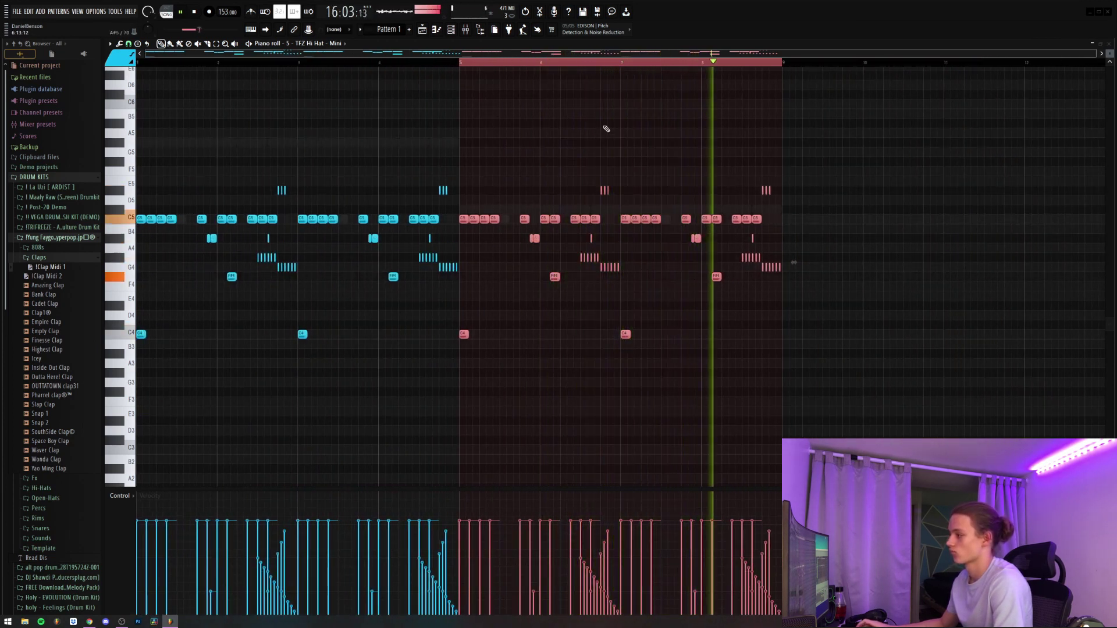
key("space")
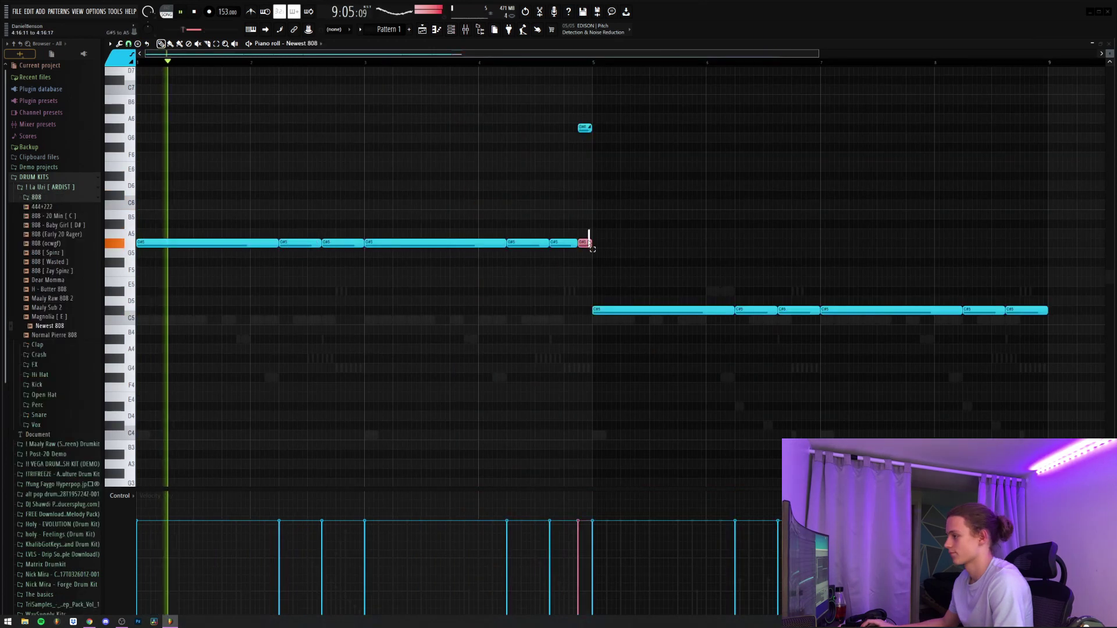
Play back the Newest 808 line from bar 4 and shorten the first short C#5 note in bar 6
left_click(505, 62)
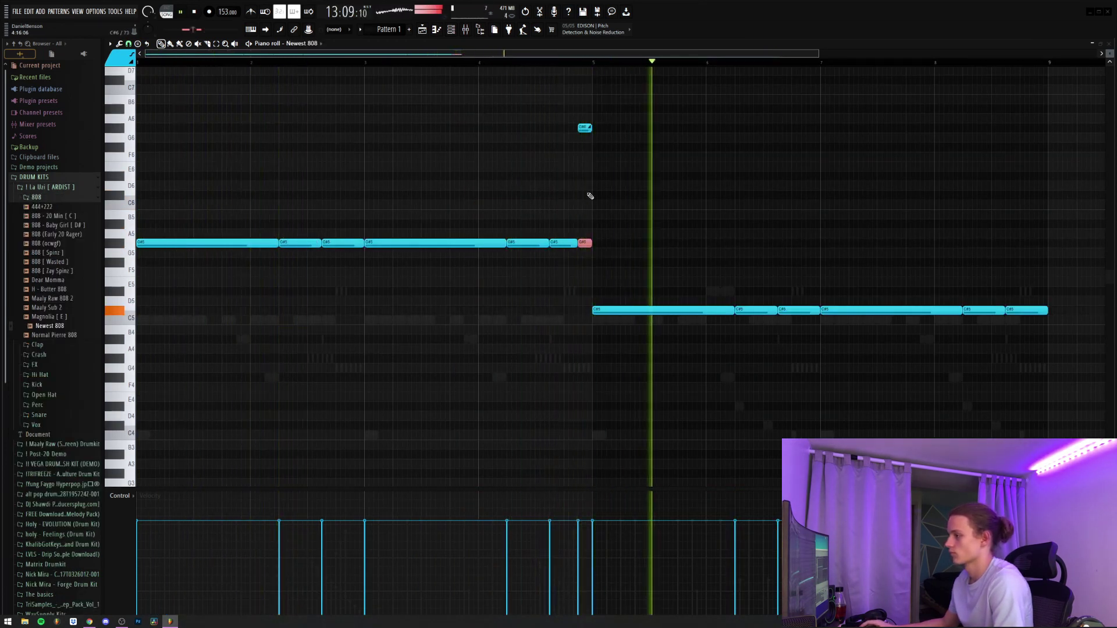
key("space")
left_click_drag(777, 312, 748, 312)
left_click(751, 312)
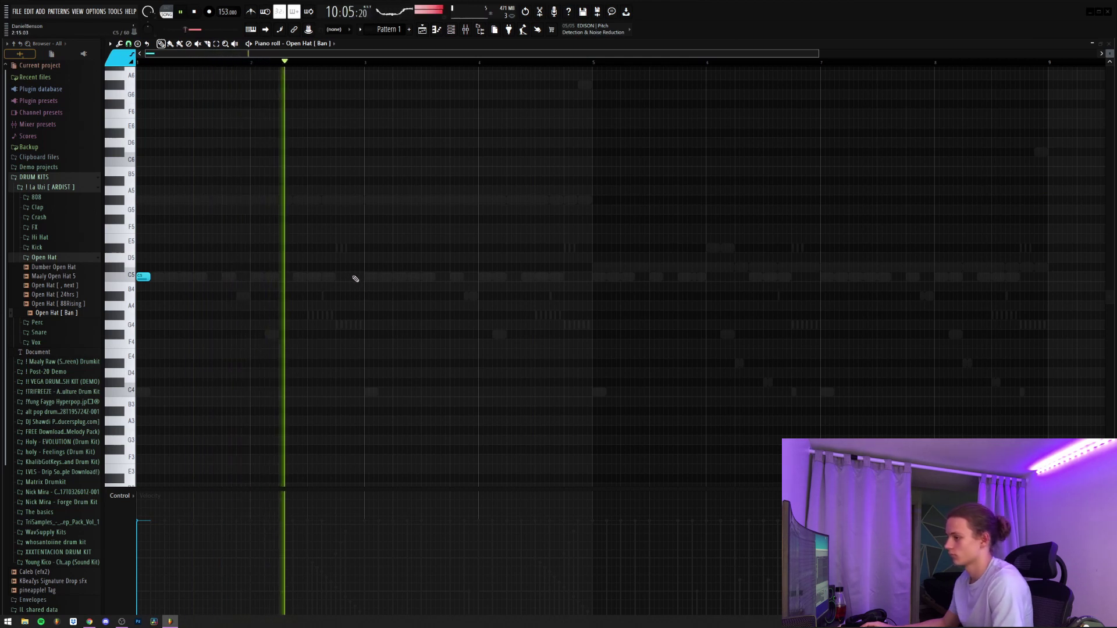
Add quieter C5 Open Hat [ Ban ] notes on bar 4's fourth beat and at bar 5's start, and make the notes legato
left_click(570, 277)
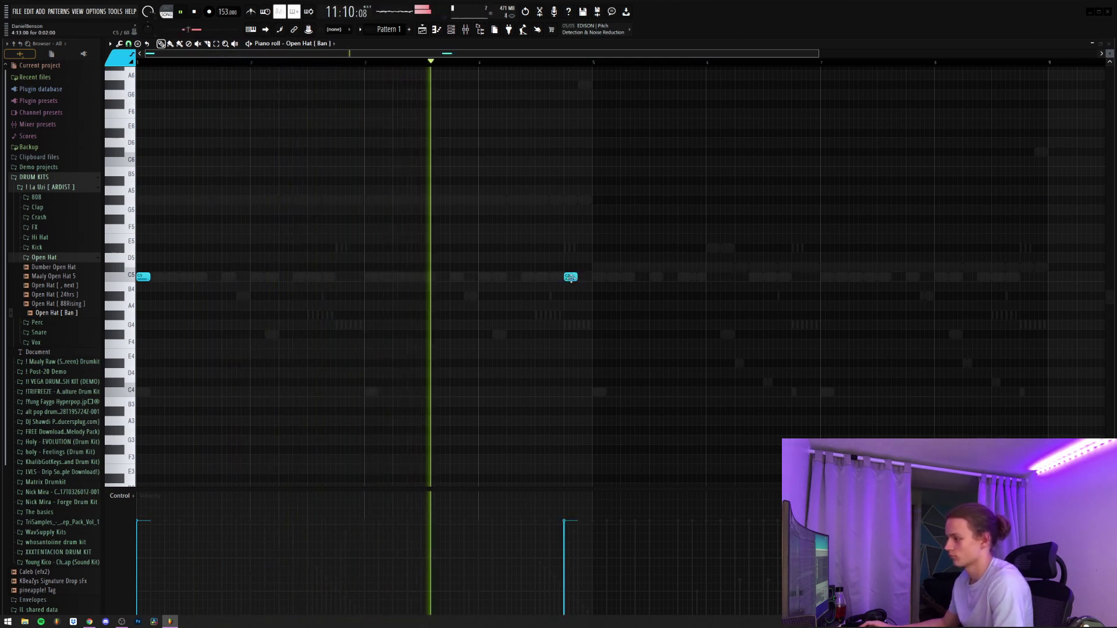
left_click_drag(592, 278, 566, 290)
scroll(567, 292, "down", 6)
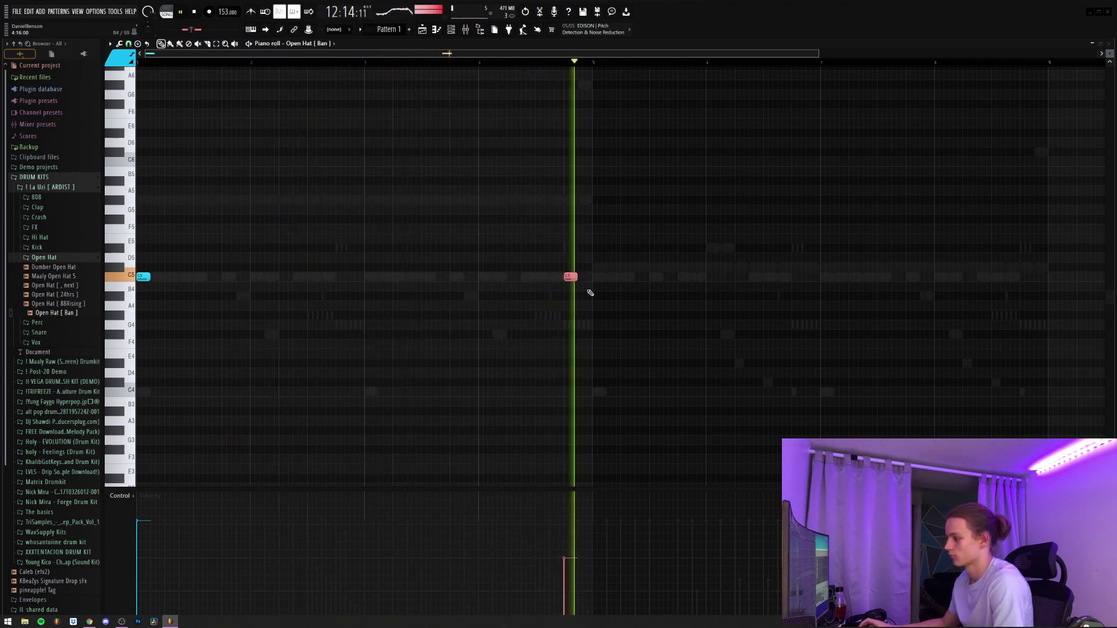
left_click(595, 279)
key("ctrl+l")
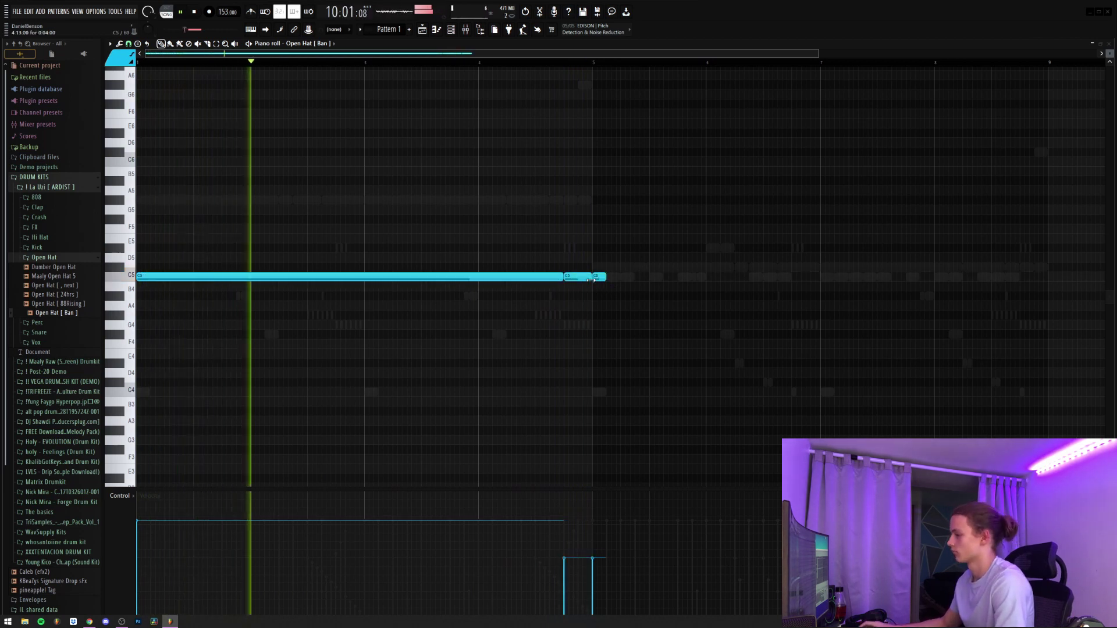
Delete the Open Hat [ Ban ] note at bar 5's start and duplicate the four-bar pattern into bars 5 to 8
right_click(597, 278)
key("ctrl+a")
key("ctrl+b")
key("ctrl+d")
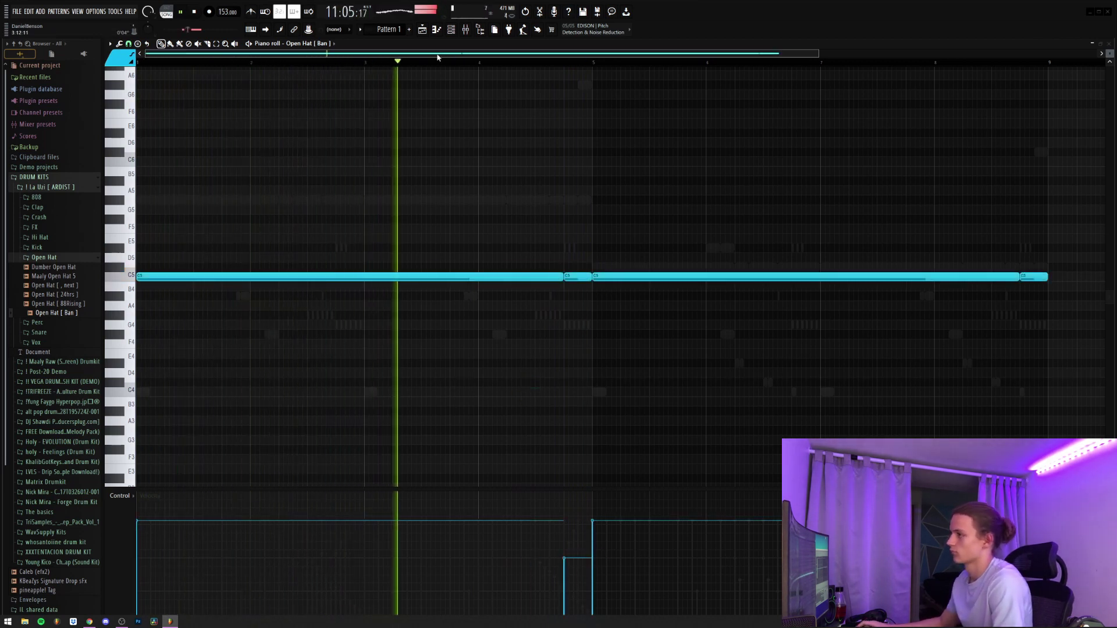
Add two short C5 notes for the shorty got a thumper v1 kick in bar 2, on the seventh and fifteenth steps
left_click(452, 31)
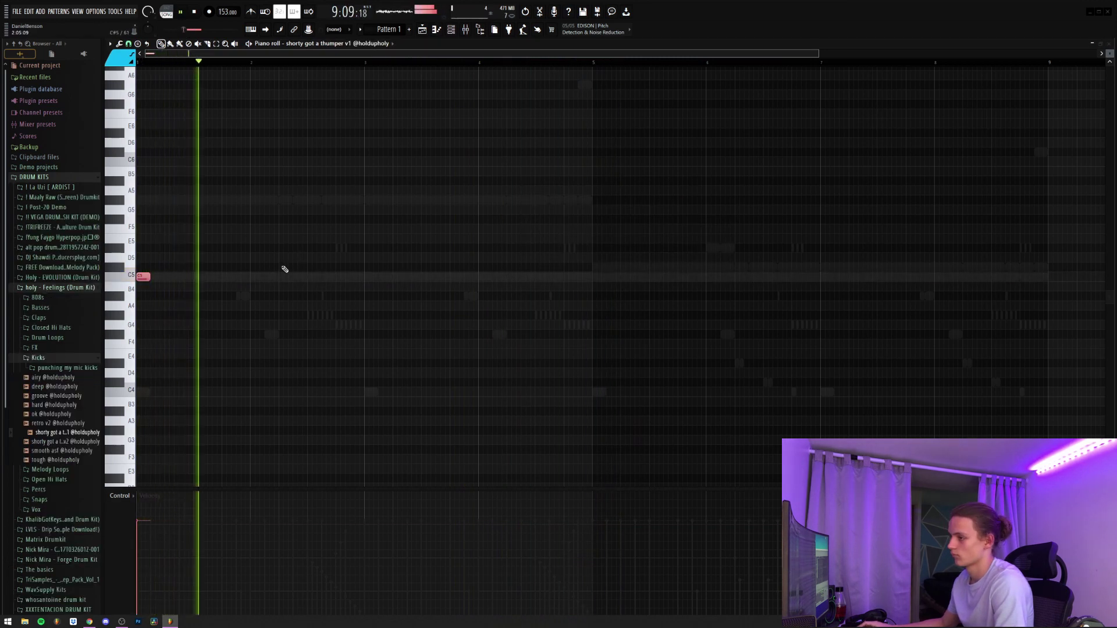
left_click(295, 278)
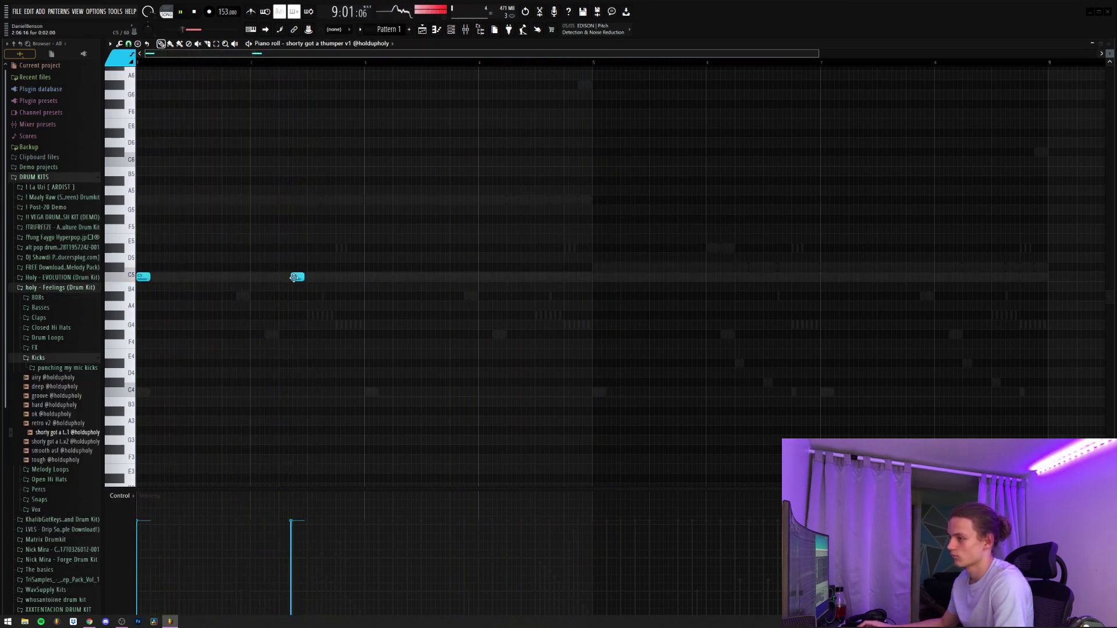
scroll(288, 278, "up", 3)
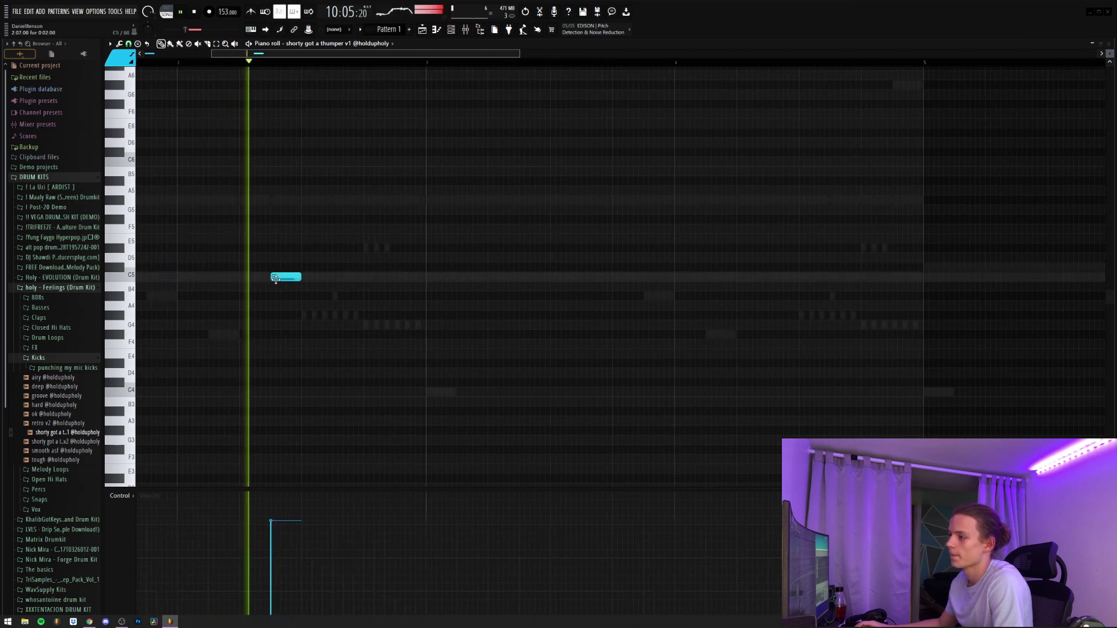
left_click(407, 277)
key("space")
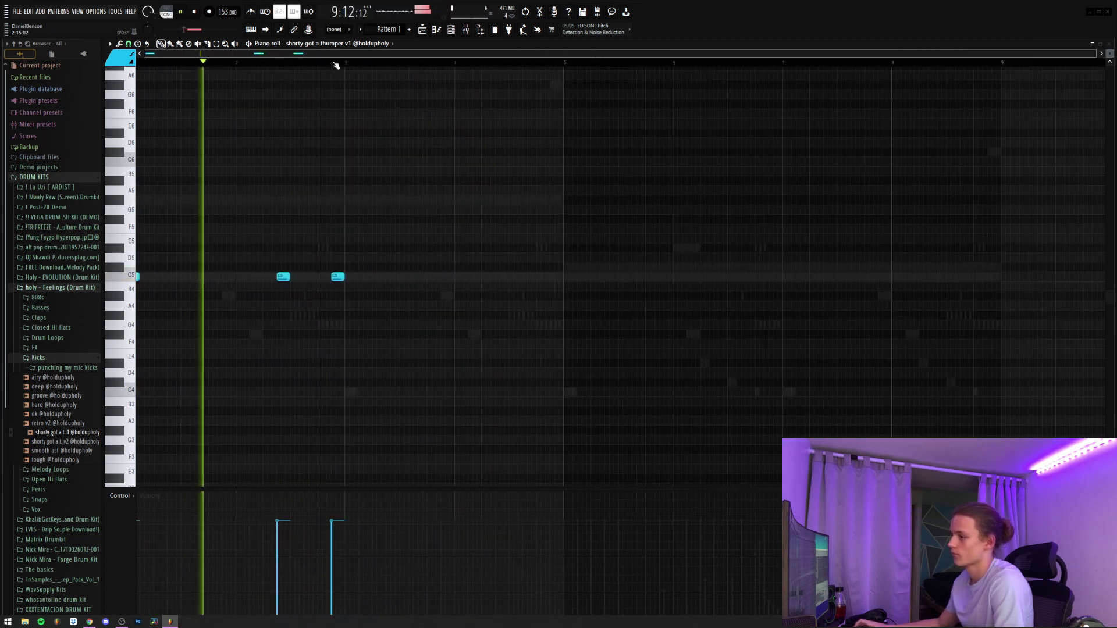
Duplicate the two-bar kick pattern into bars 3 and 4, and copy the resulting four bars into bars 5 to 8
left_click_drag(137, 195, 347, 317)
key("ctrl+b")
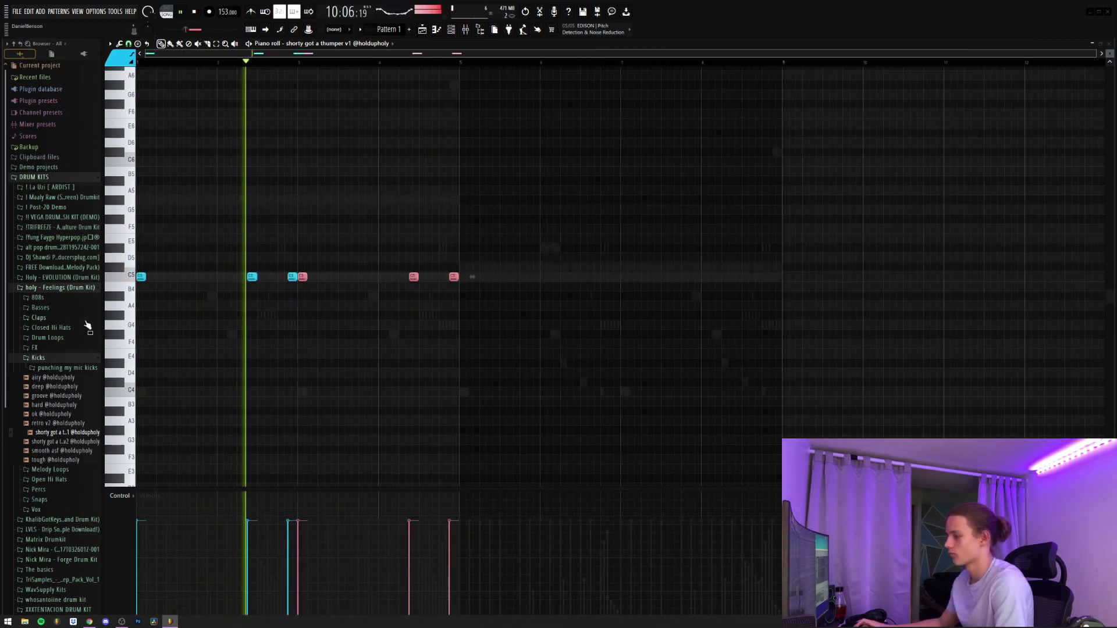
left_click_drag(553, 226, 28, 300)
key("ctrl+b")
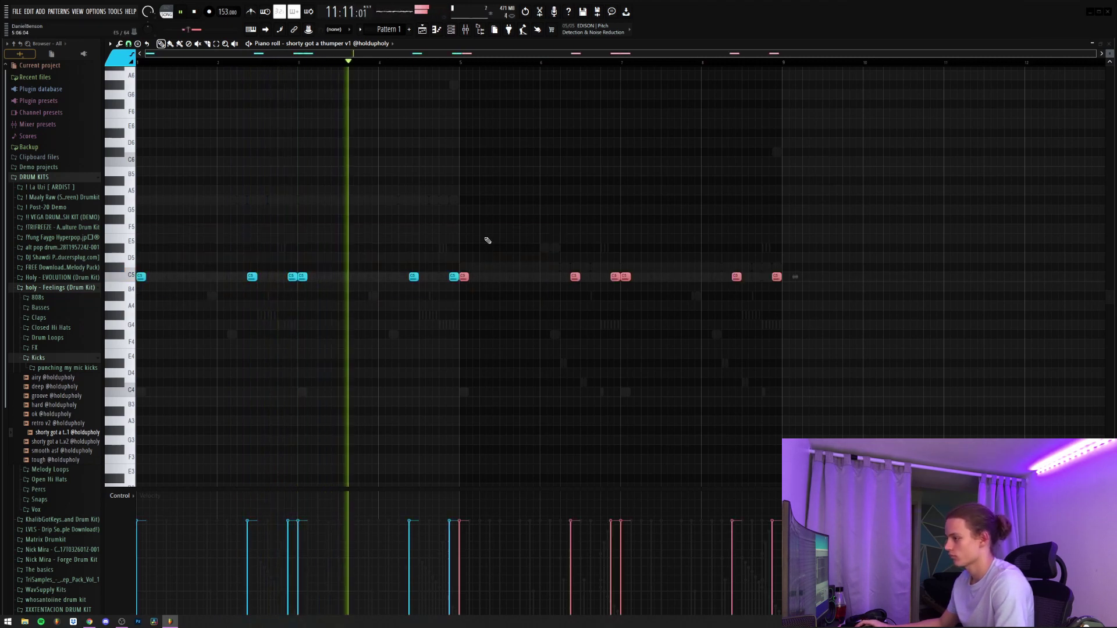
left_click(502, 232, "ctrl")
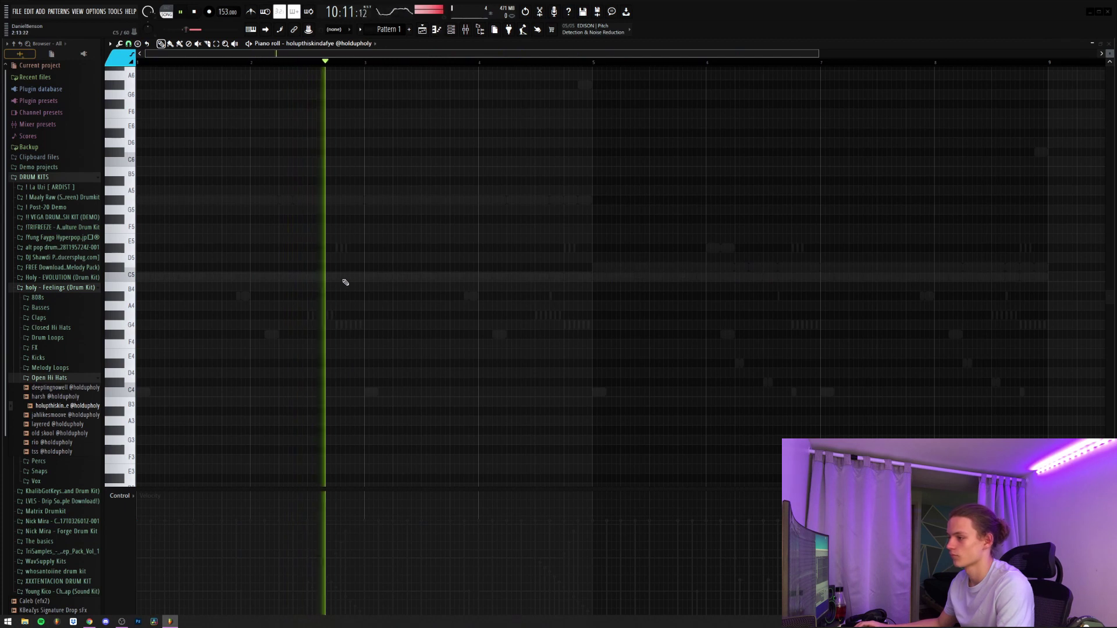
Place a short C5 holupthiskindafye open hat note near the end of bar 2 and shift it slightly earlier
left_click(357, 277)
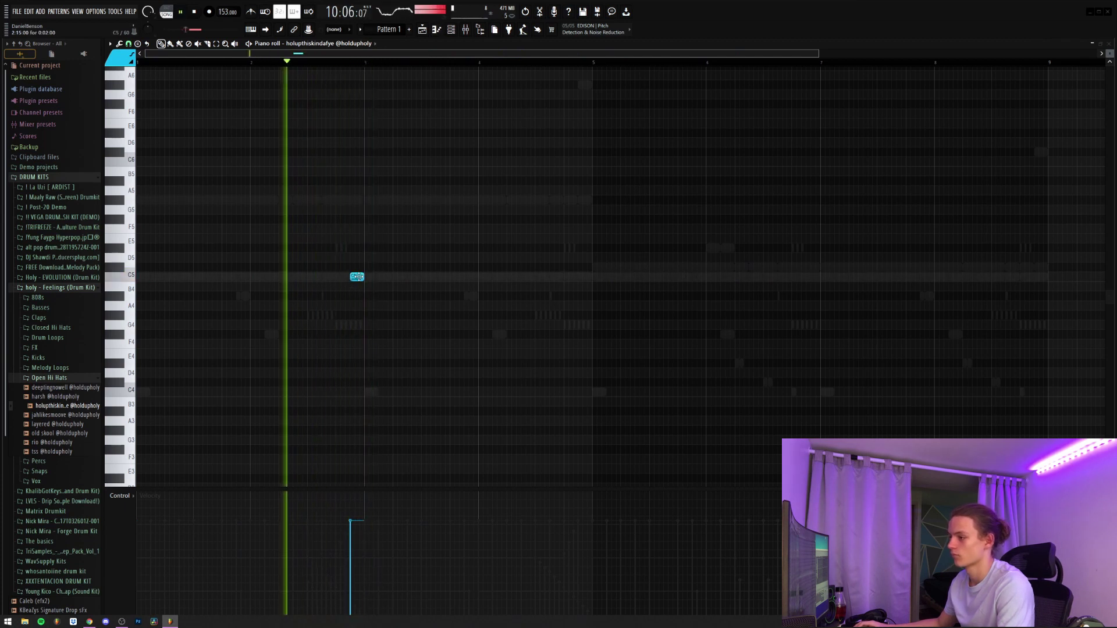
left_click_drag(358, 277, 342, 281)
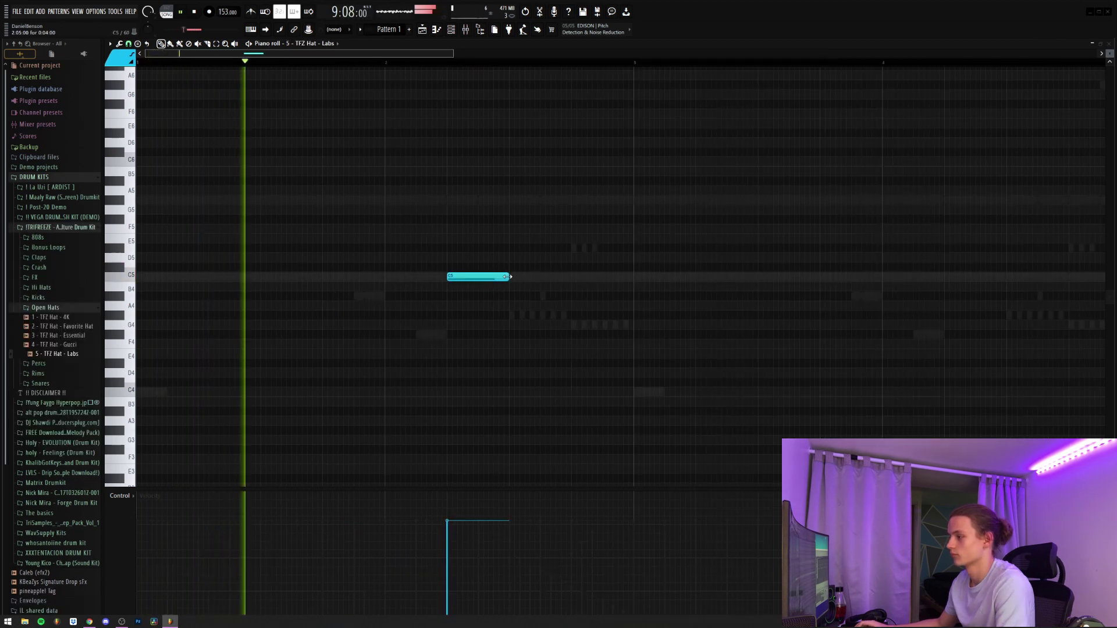
Shorten bar 2's first TFZ Hat - Labs note to two steps and add a C5 note from step 11 to the bar's end
left_click_drag(510, 277, 478, 277)
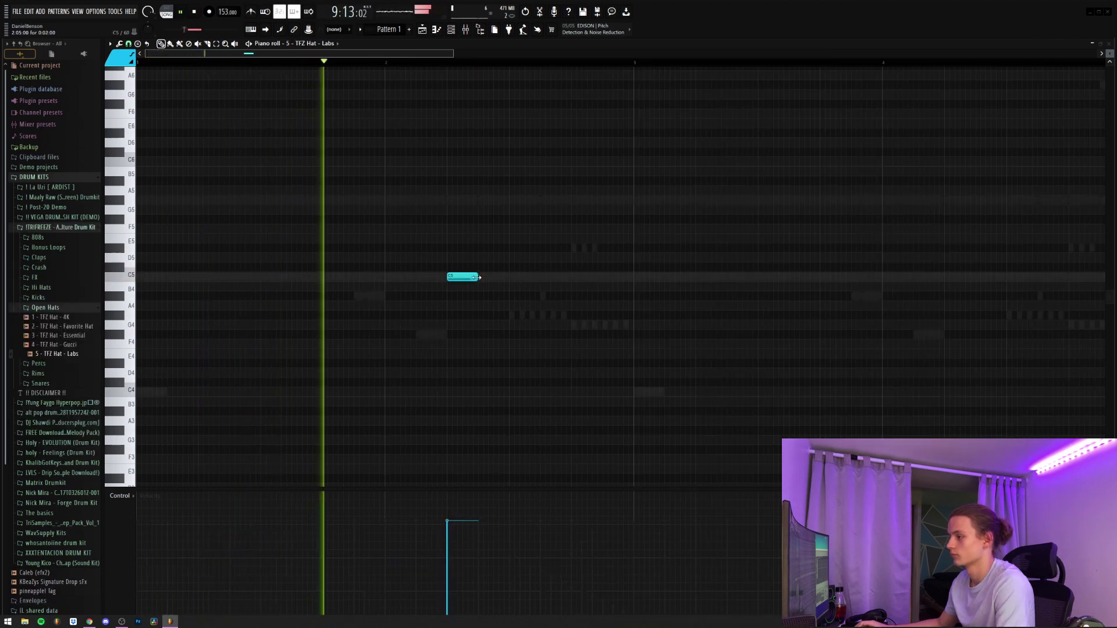
left_click(547, 278)
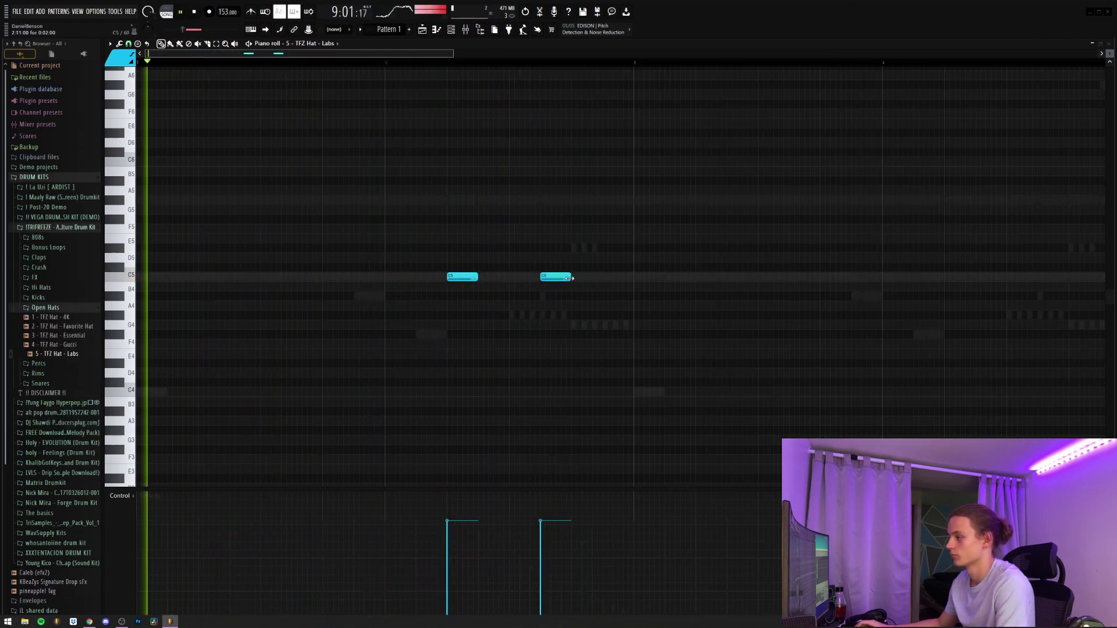
left_click_drag(569, 278, 631, 286)
left_click(639, 286)
right_click(645, 286)
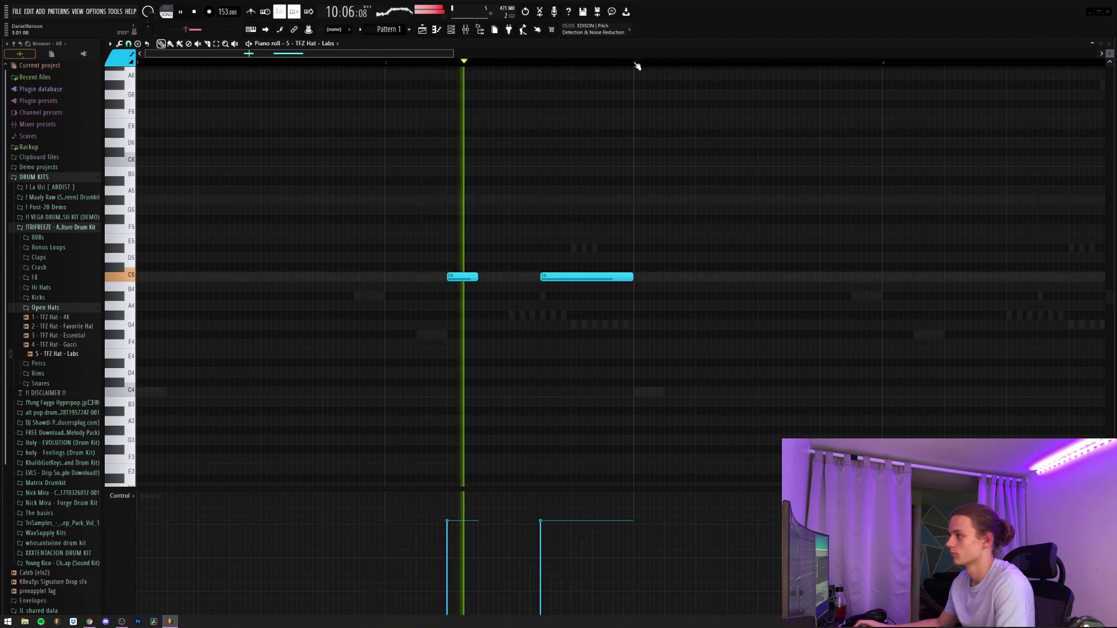
Add a TFZ Hat - Labs C5 note at bar 3's start, shorten it, and place two more C5 notes in bar 4's second half
left_click(640, 276)
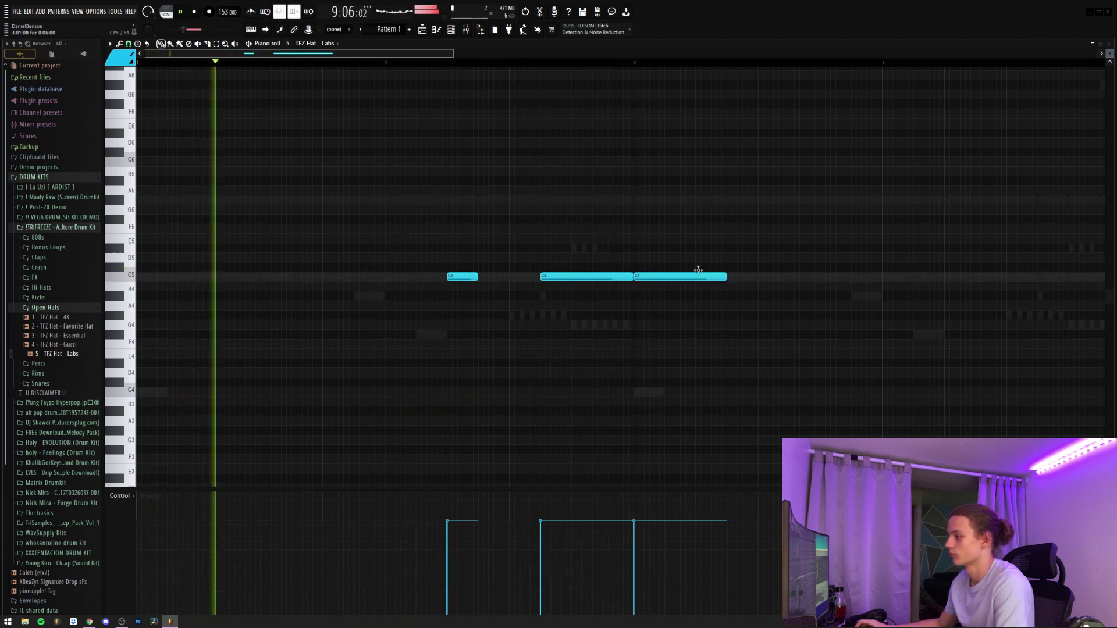
scroll(565, 63, "down", 3)
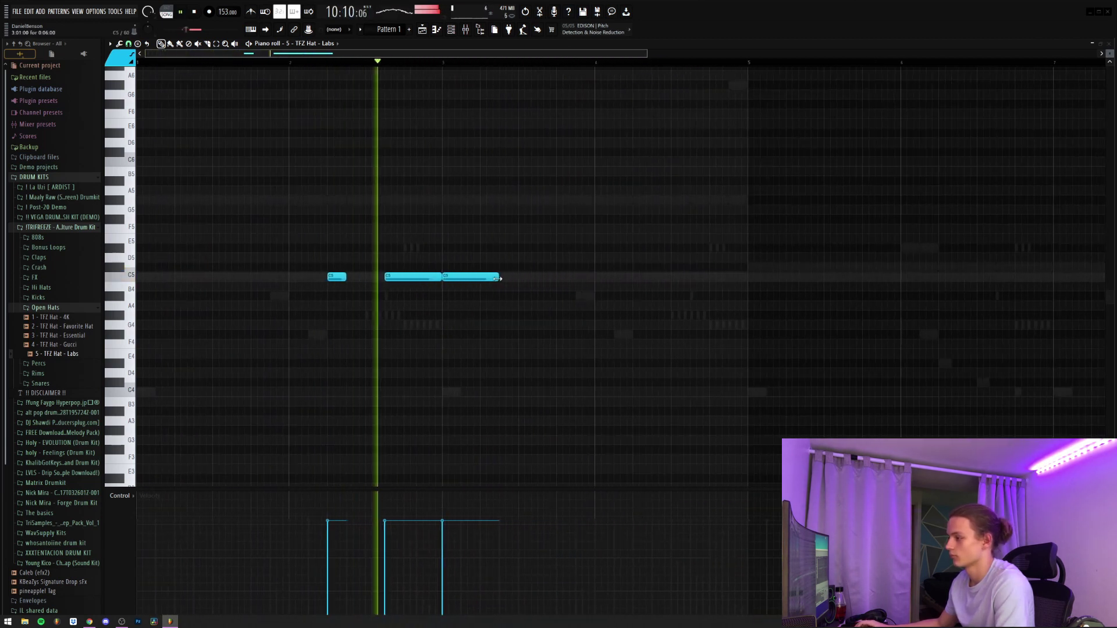
left_click_drag(497, 278, 452, 278)
left_click(695, 277)
left_click(733, 277)
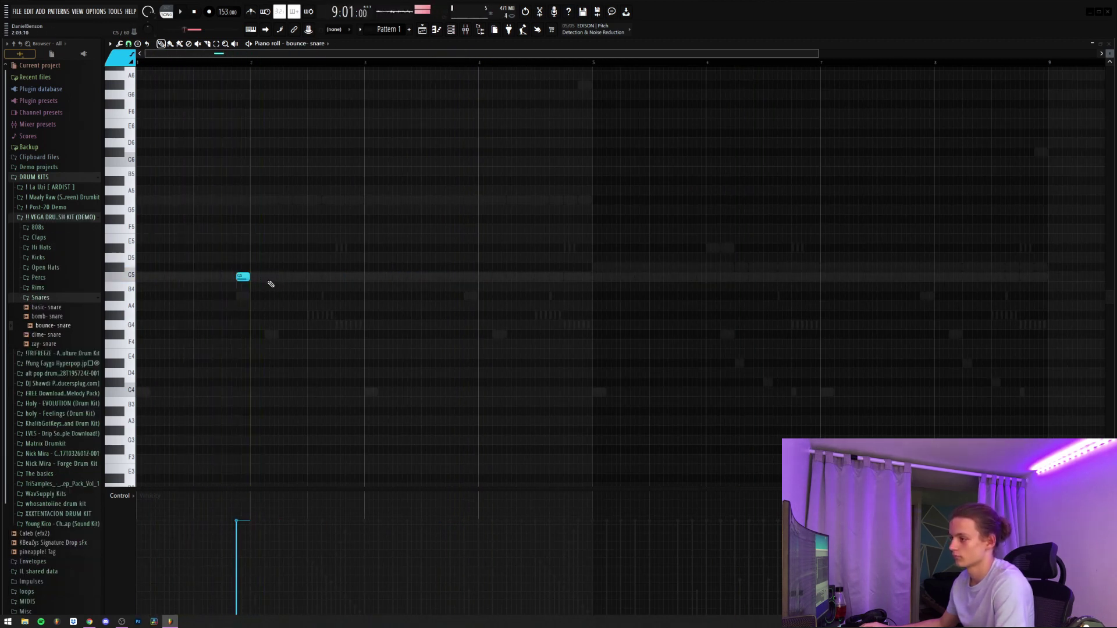
Add short A#4 bounce- snare notes at reduced velocity on the third step of bars 2 and 4
key("space")
left_click(267, 296)
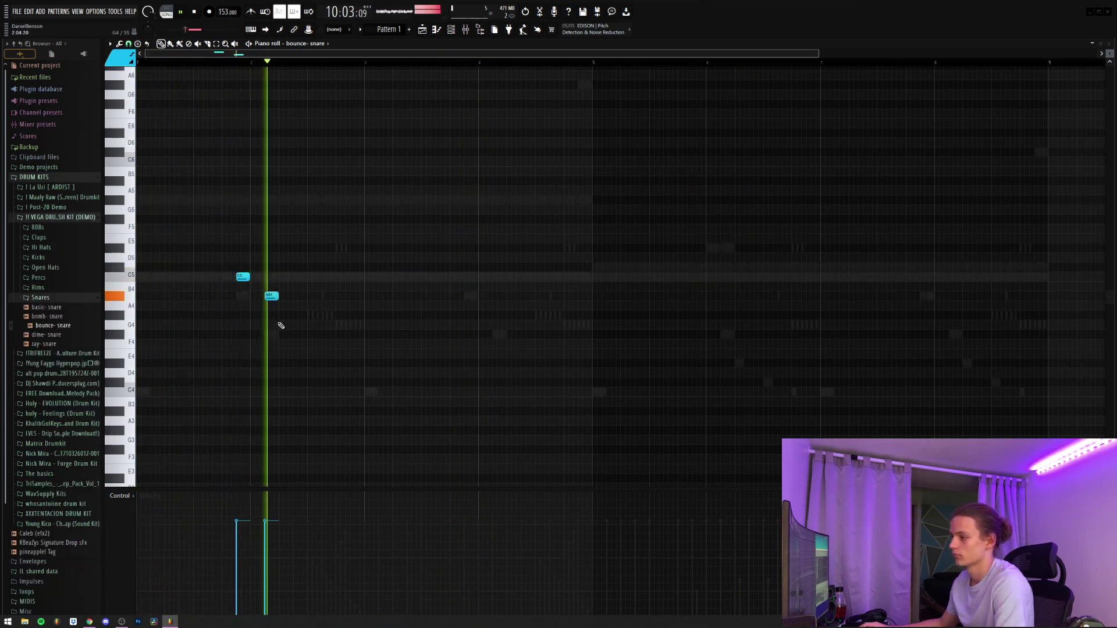
left_click_drag(300, 336, 264, 302)
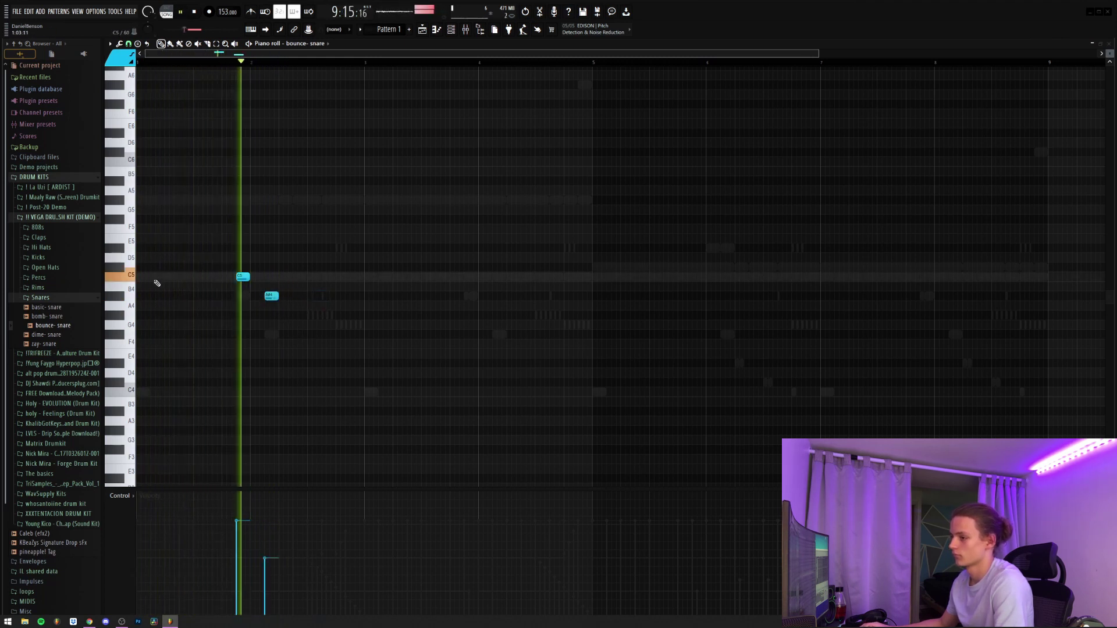
left_click(491, 296)
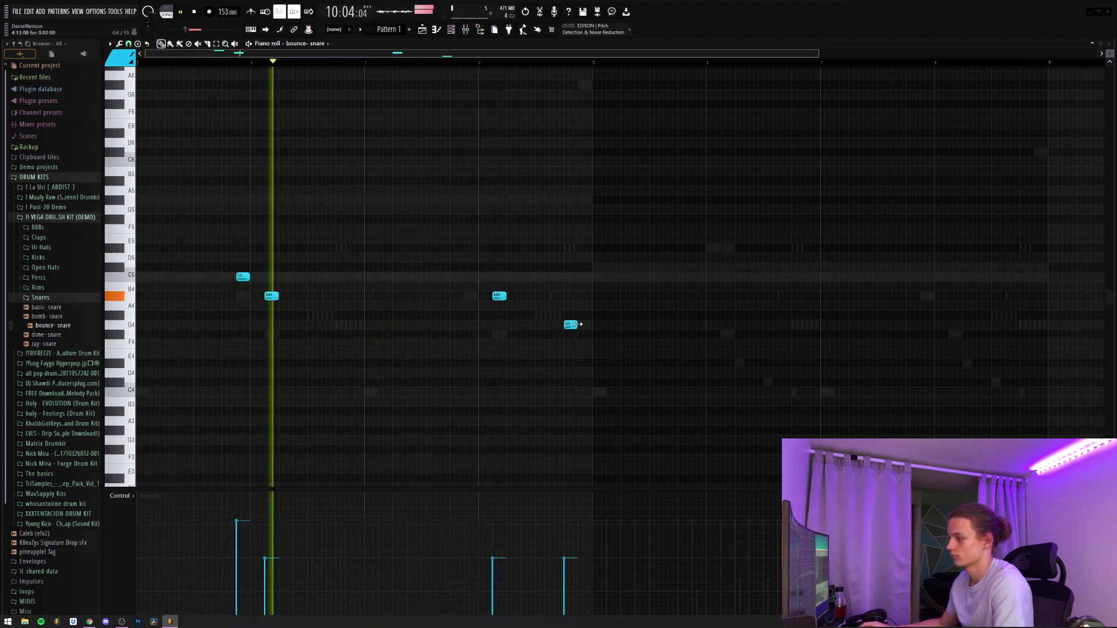
Add a second G4 bounce- snare note at the end of bar 4 and make it slightly louder than the first
left_click(582, 325)
left_click_drag(557, 312, 599, 342)
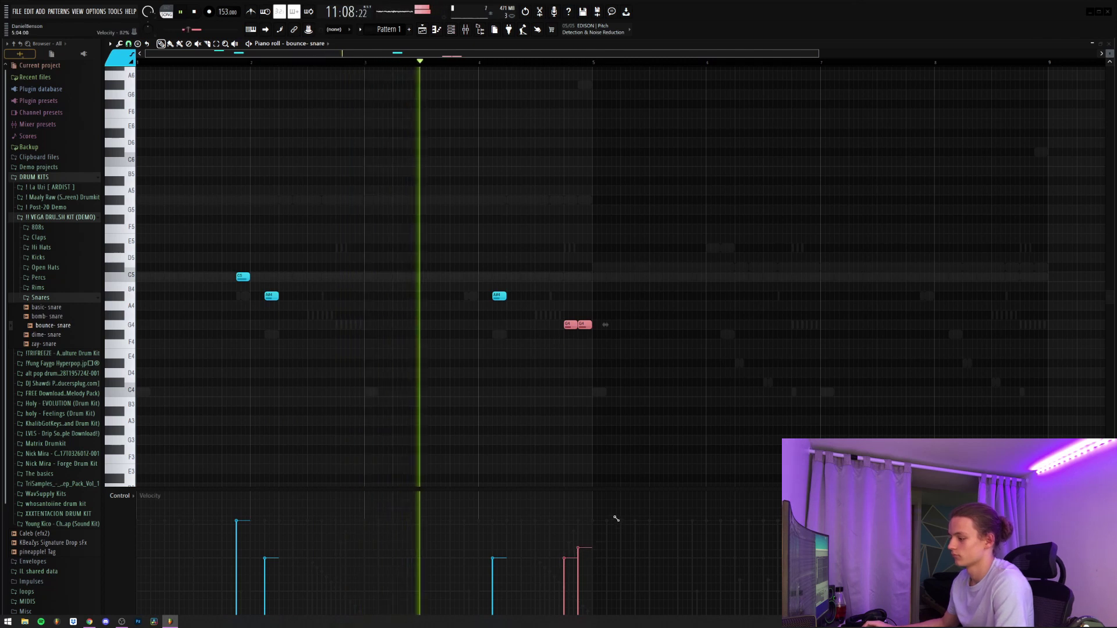
left_click_drag(616, 518, 612, 504)
left_click(633, 459, "ctrl")
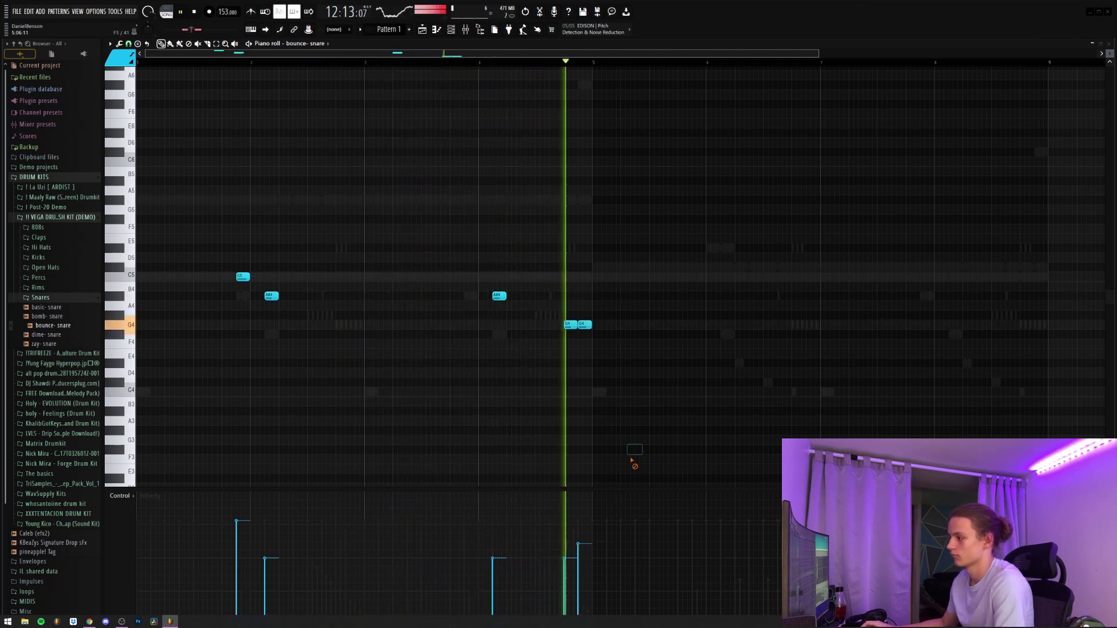
Turn the last G4 snare note in bar 4 into two quick consecutive hits and play back the roll
left_click_drag(617, 316, 566, 334)
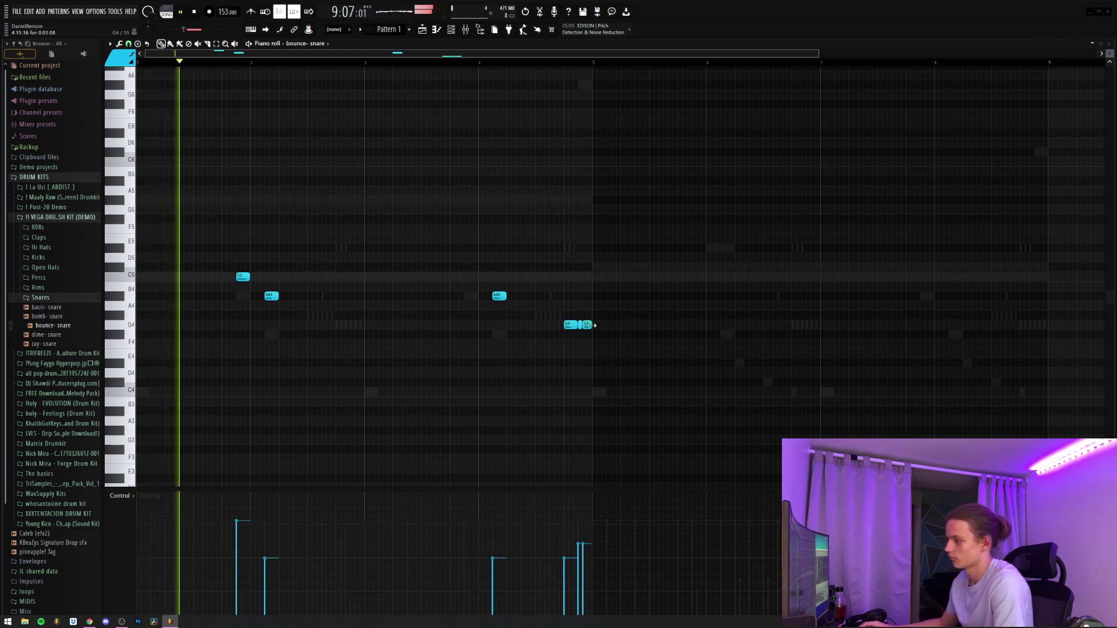
scroll(562, 63, "down", 1)
scroll(562, 63, "up", 5)
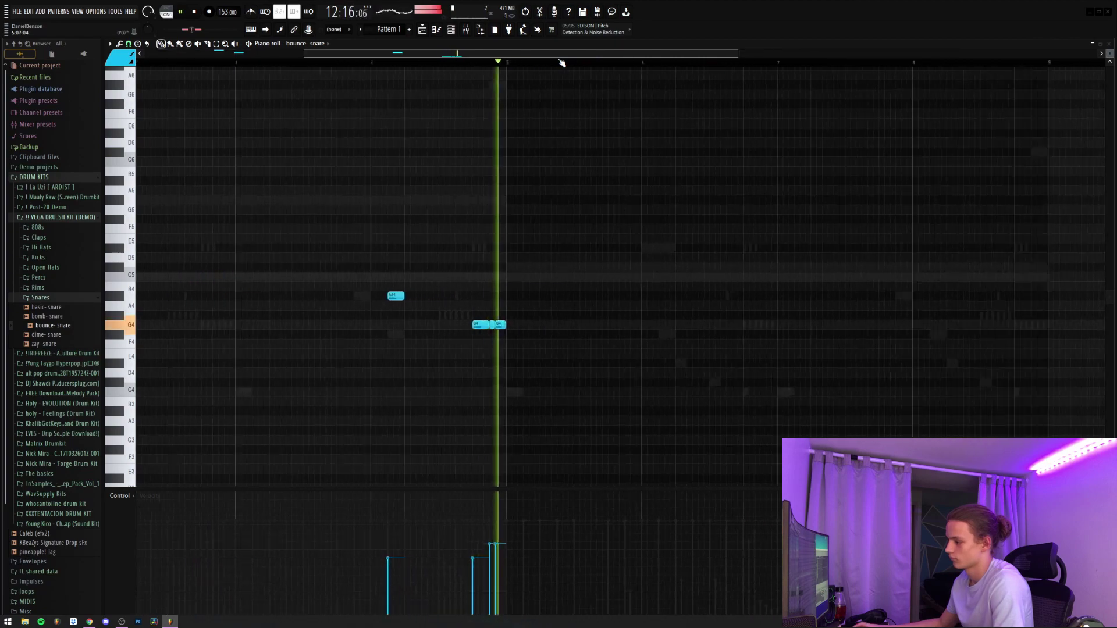
left_click_drag(475, 312, 400, 339)
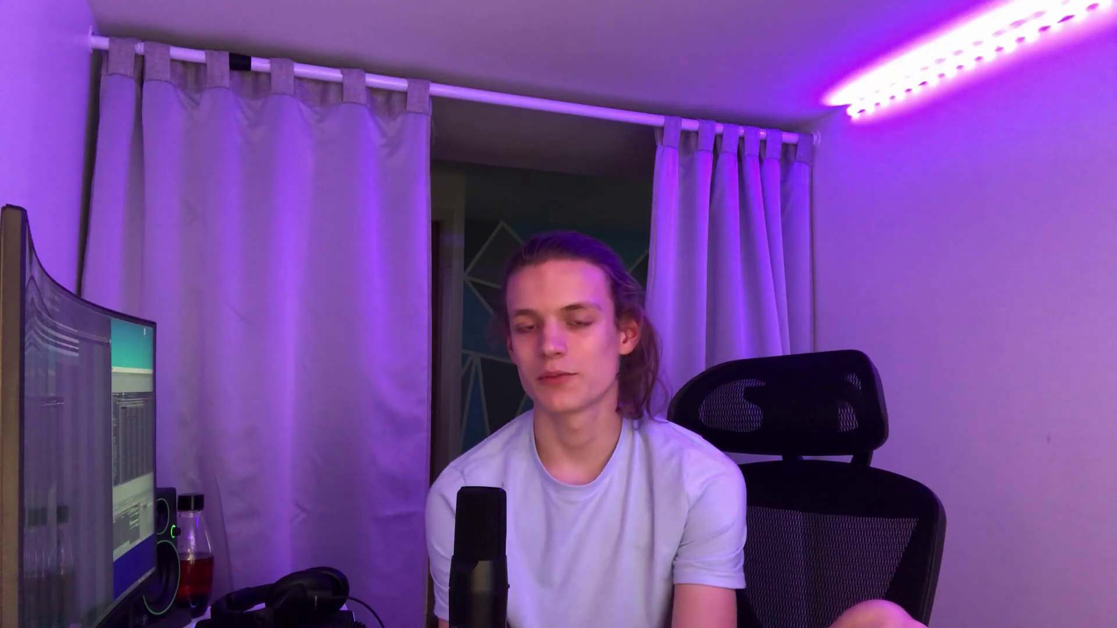